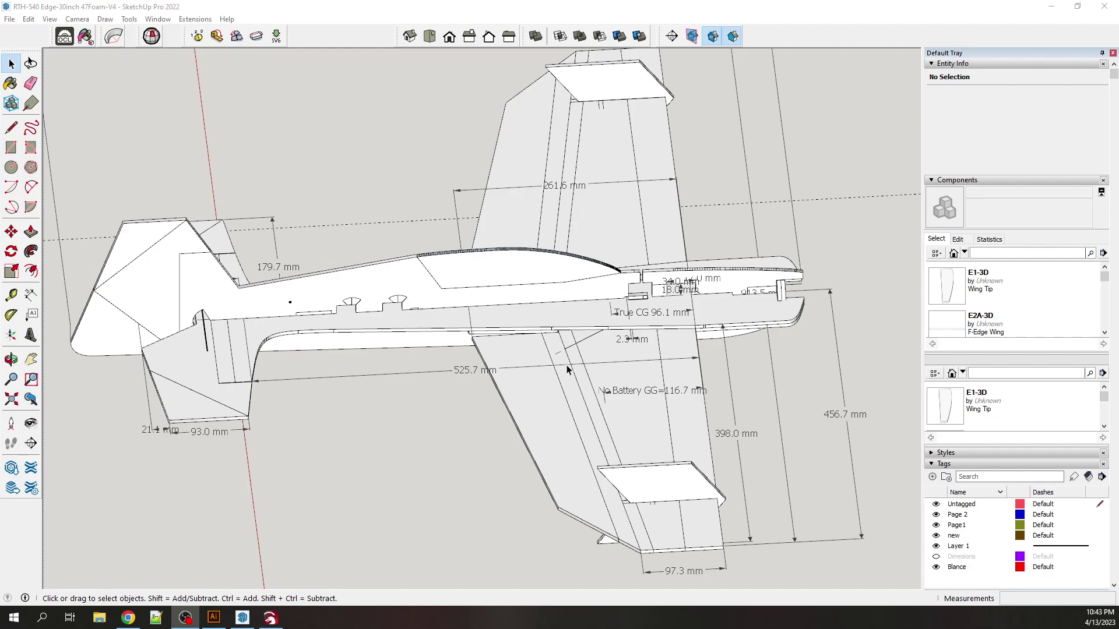
- Orbit around the airplane model, zoom out to the two part sheets, and switch to Top view
drag(571, 360, 917, 357)
drag(701, 380, 783, 343)
key(space)
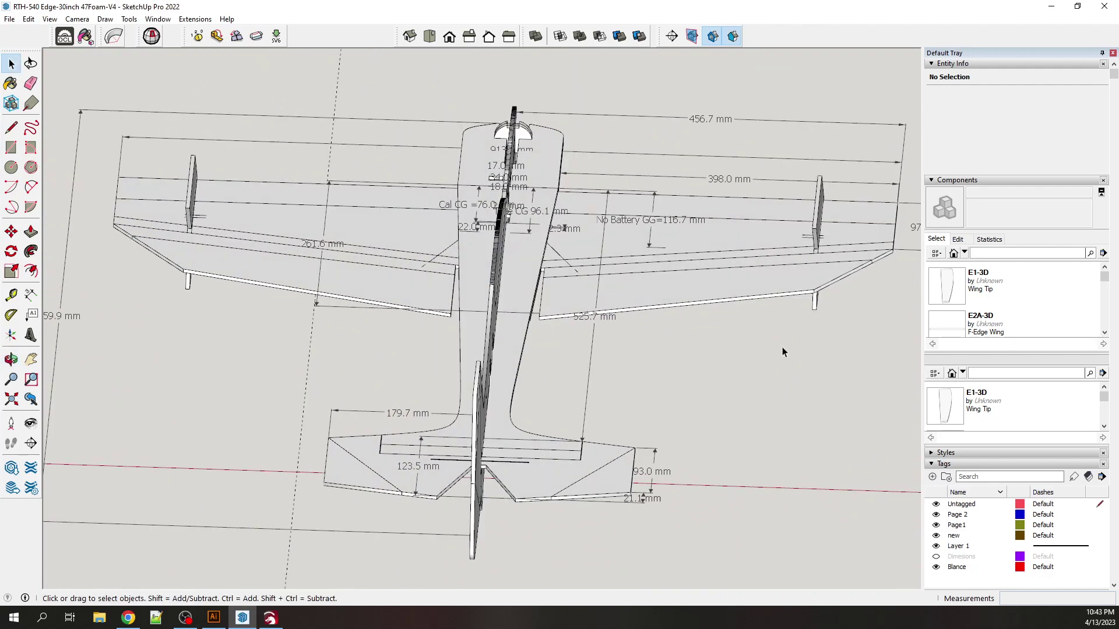
scroll(782, 347, down, 5)
scroll(781, 353, down, 4)
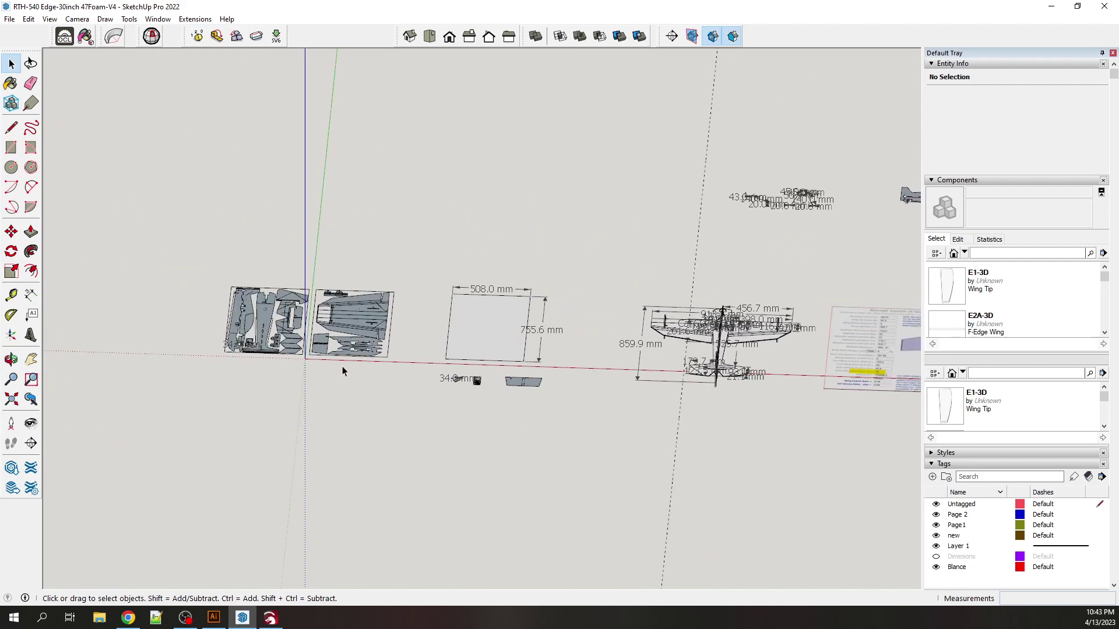
scroll(233, 340, up, 7)
click(429, 36)
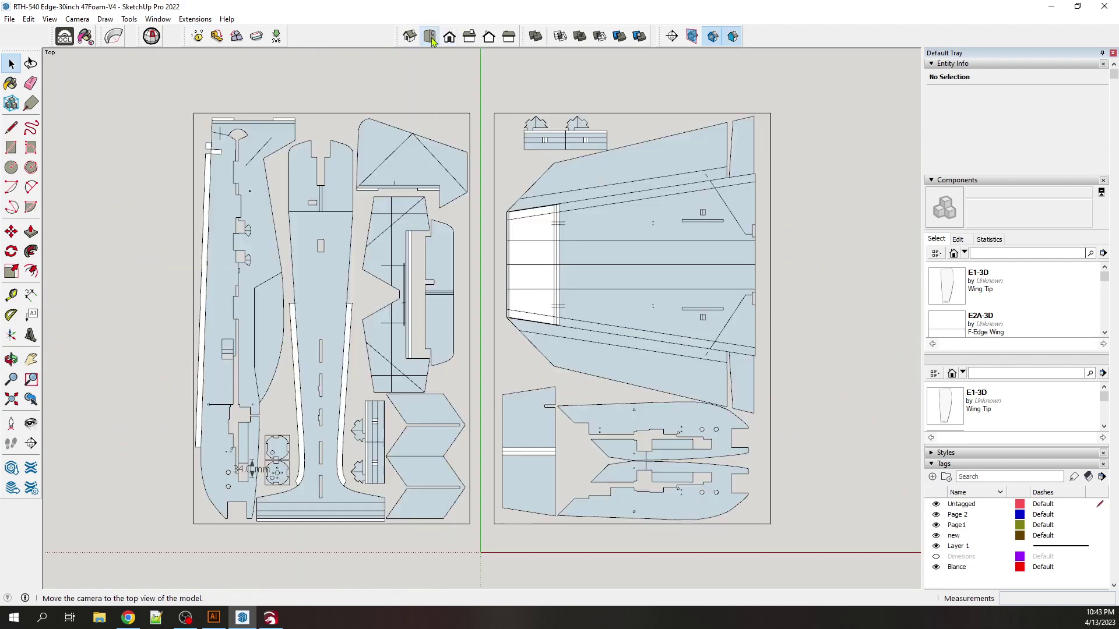
- Zoom in on the part sheets and bring up the File menu's Export choices
scroll(285, 341, up, 1)
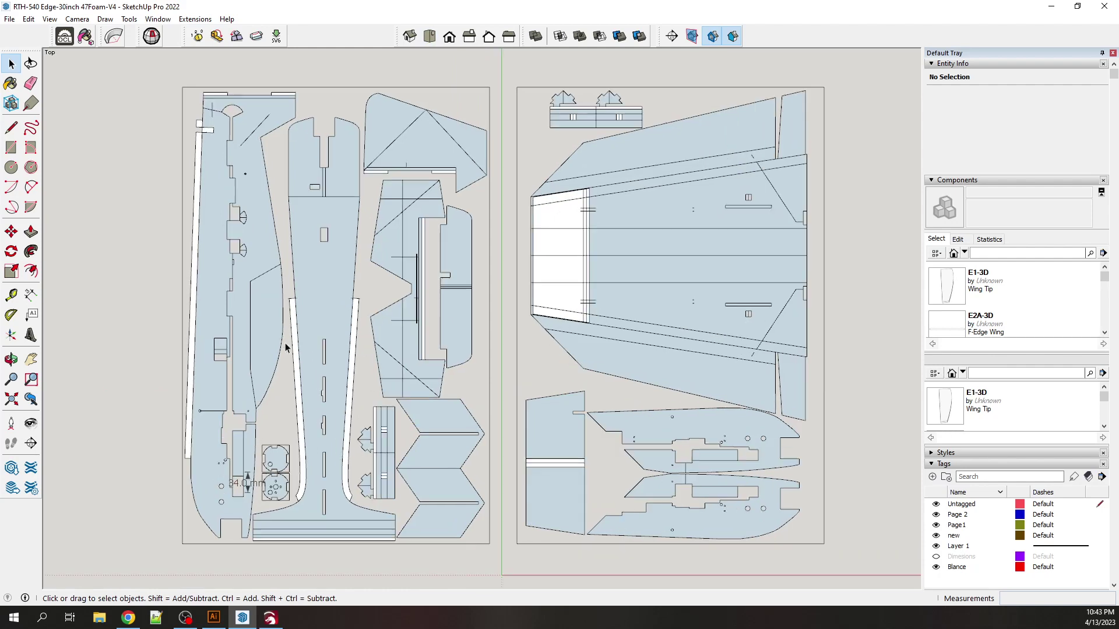
scroll(361, 338, up, 2)
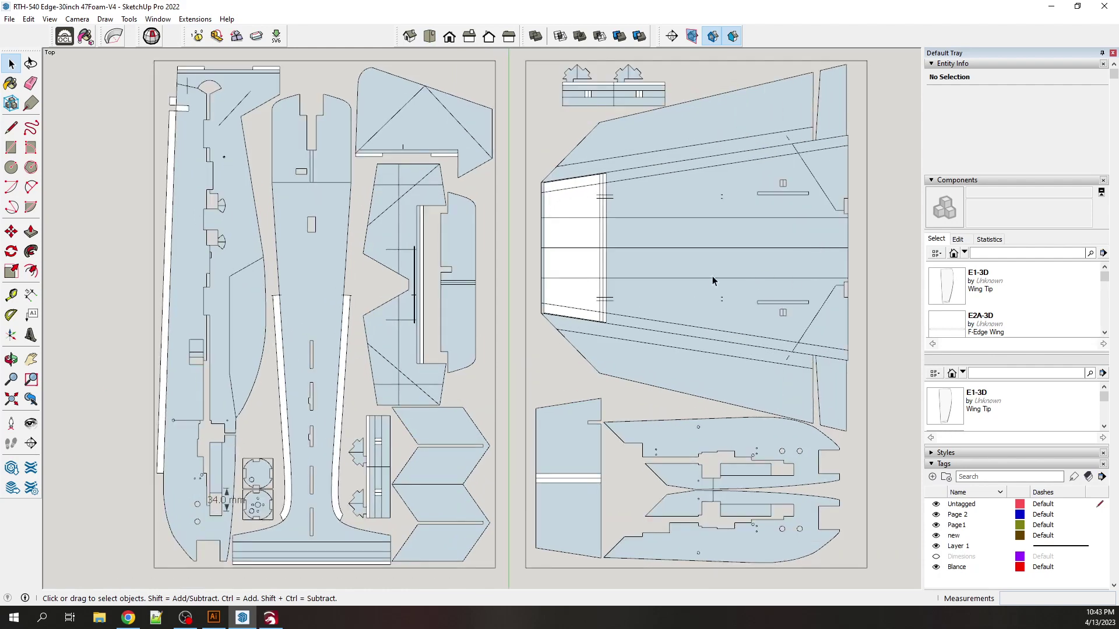
click(10, 18)
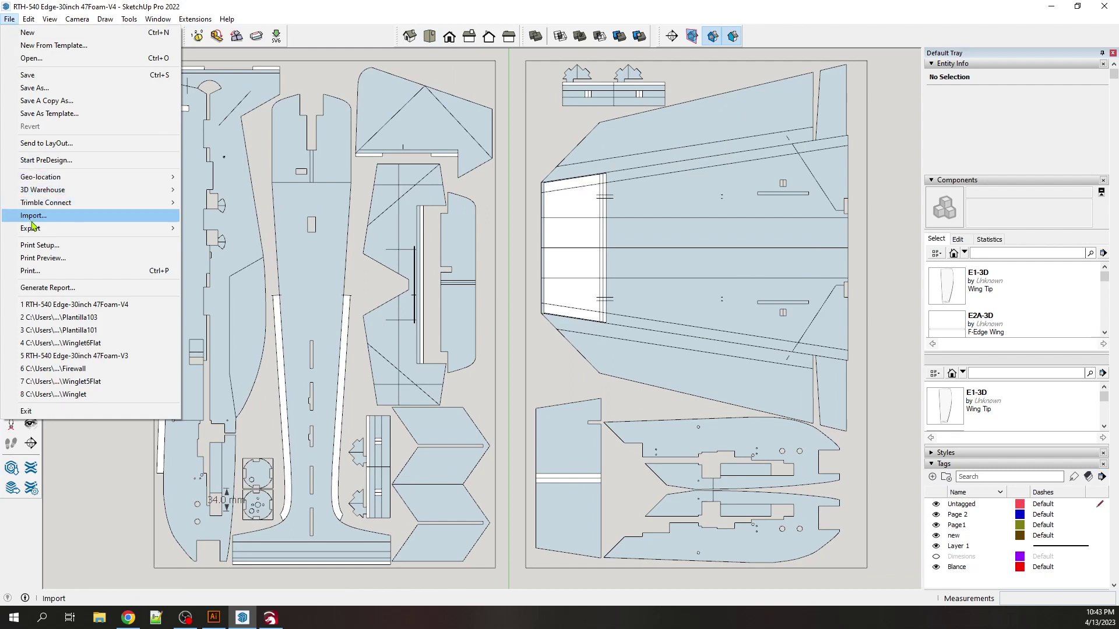
- Start a 2D Graphic export as AutoCAD DWG in the RTH-Edge 540 3D folder, then cancel it
mouse_move(46, 230)
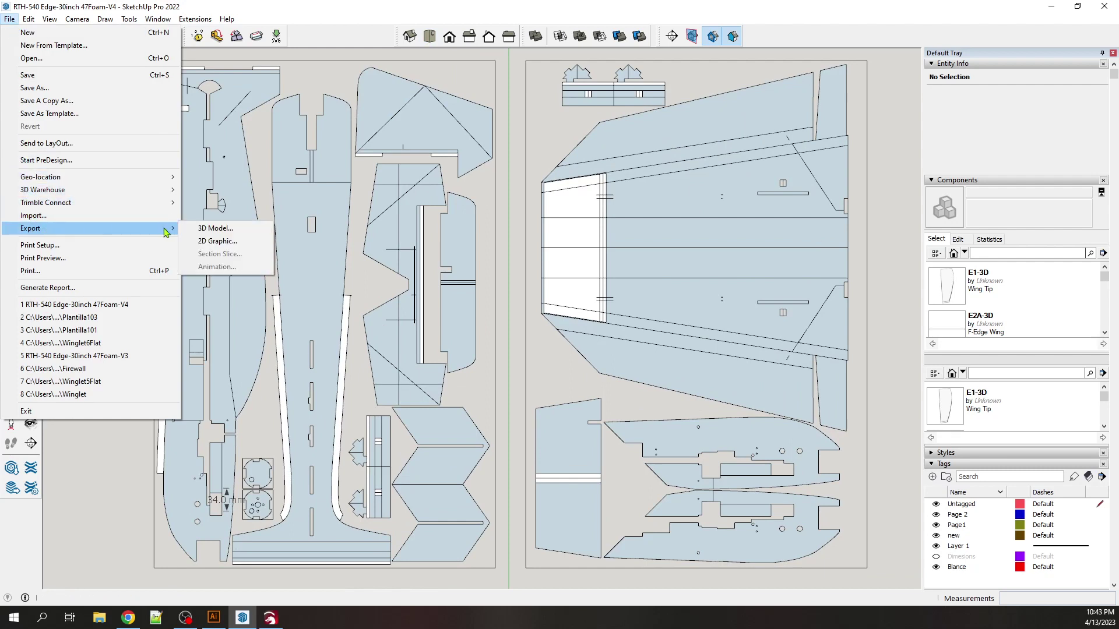
click(220, 246)
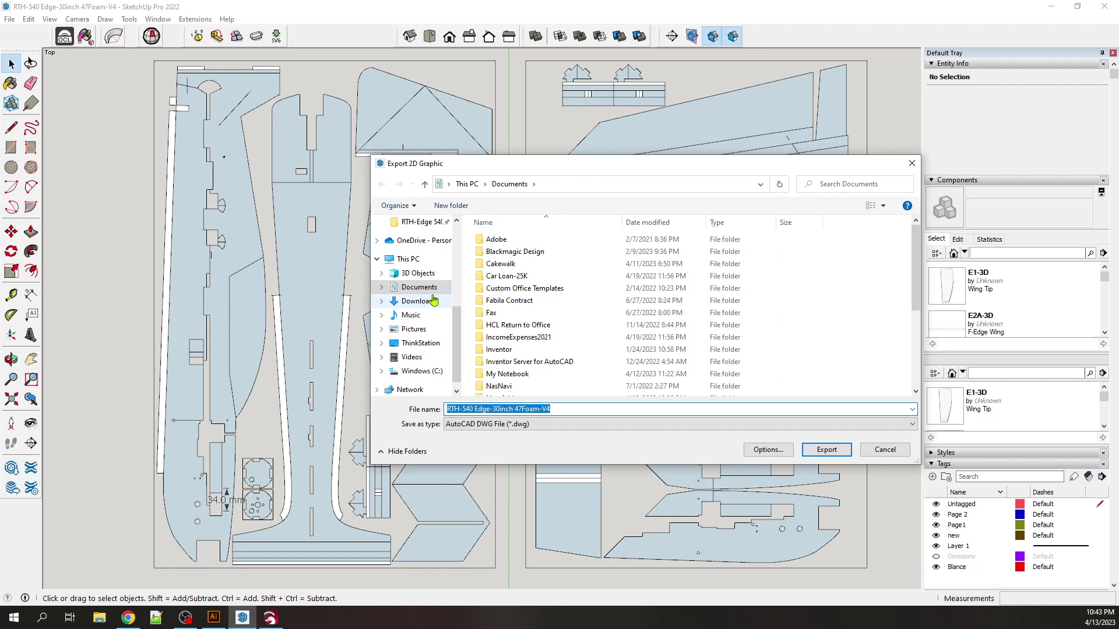
click(423, 222)
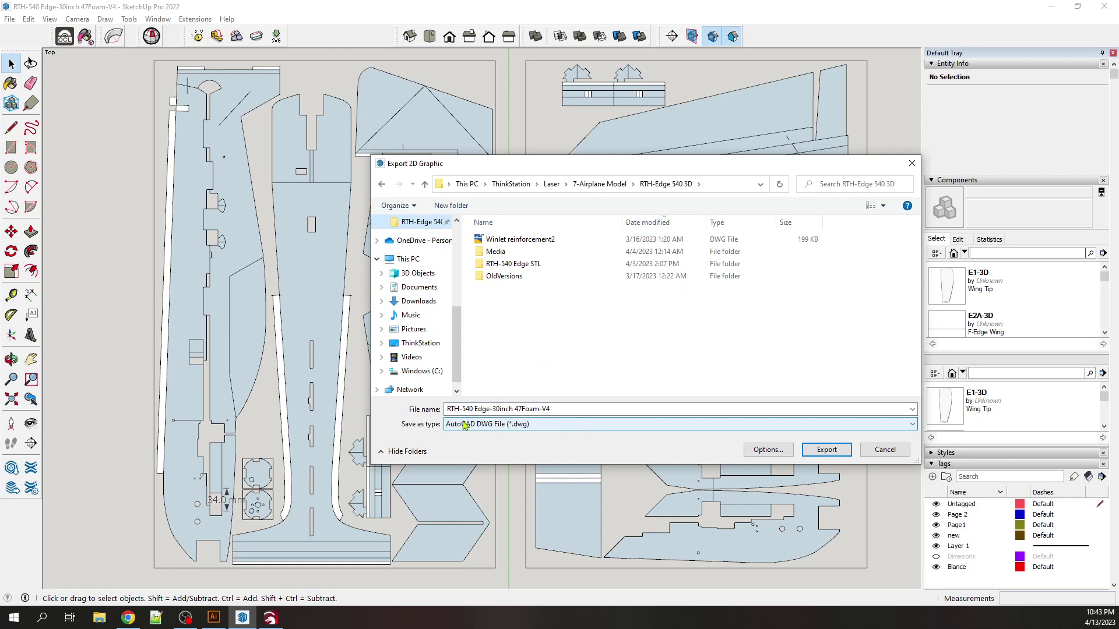
click(768, 427)
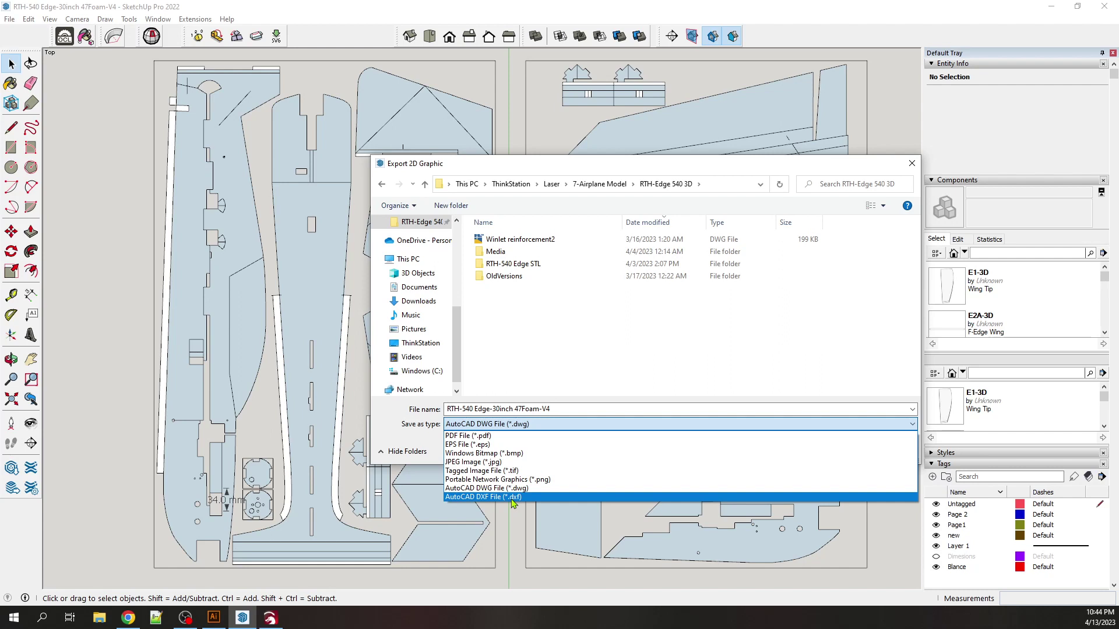
mouse_move(214, 624)
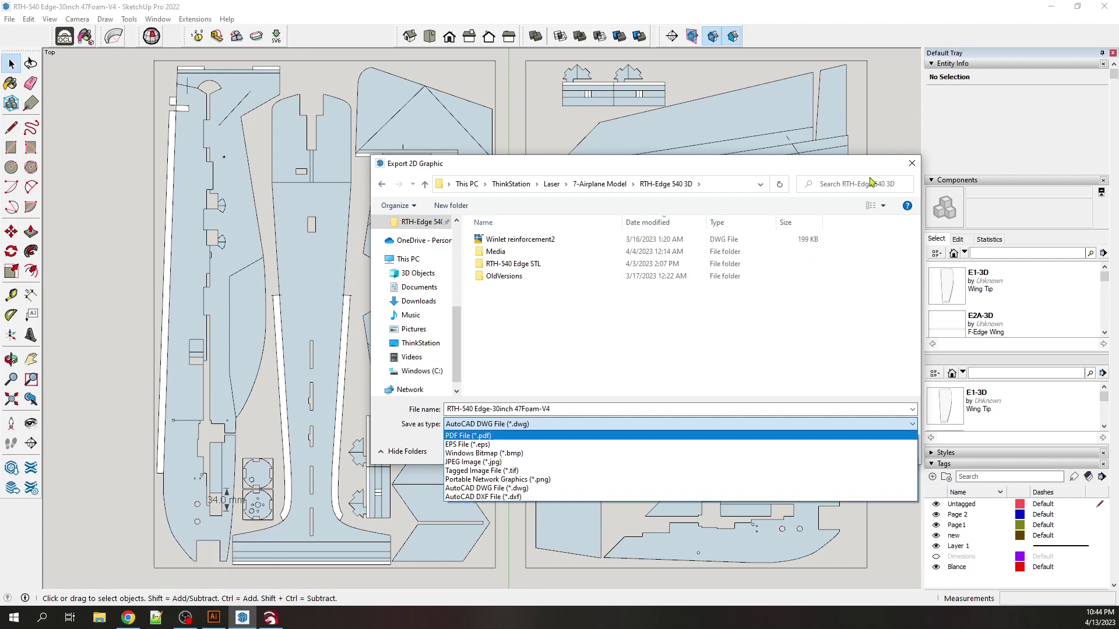
click(910, 169)
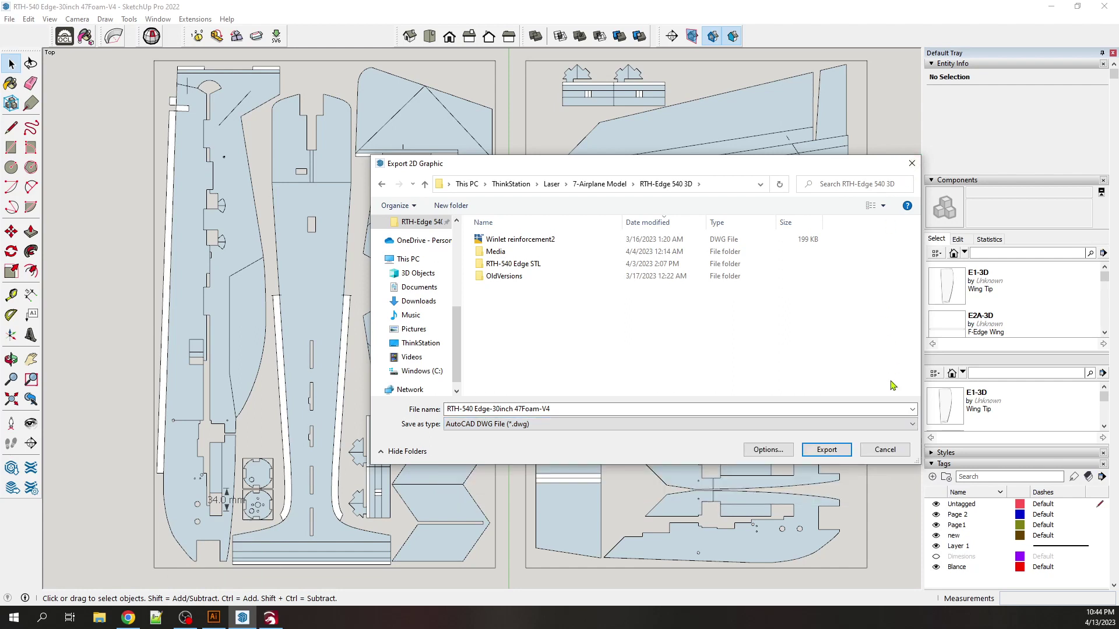
click(886, 451)
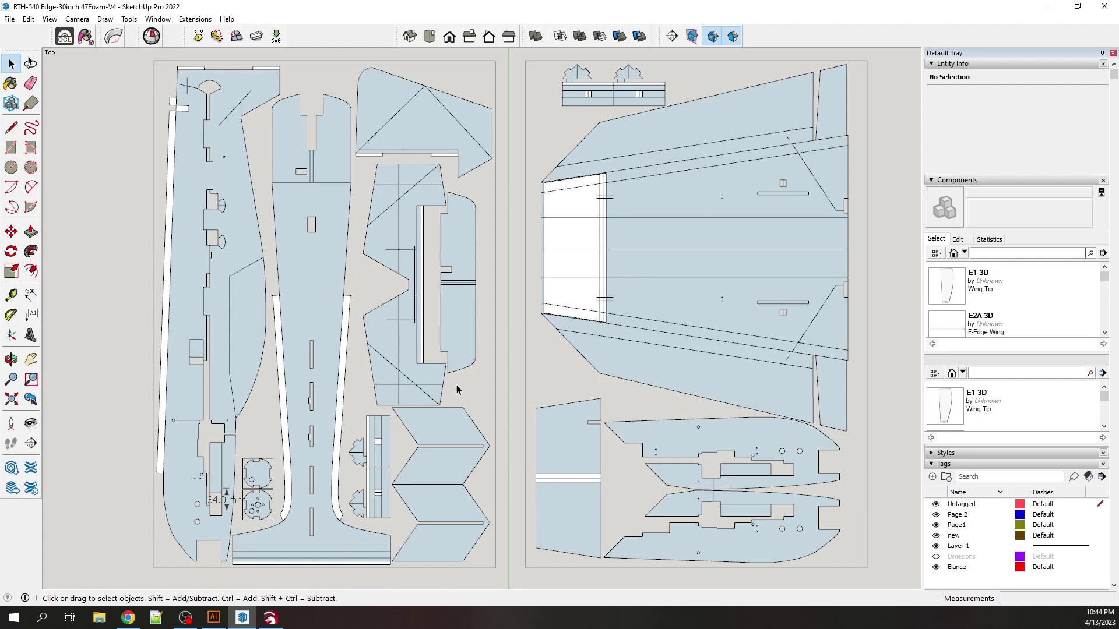
- Check the LightBurn and Illustrator windows, return to SketchUp zoomed out, and open the Start menu
click(272, 623)
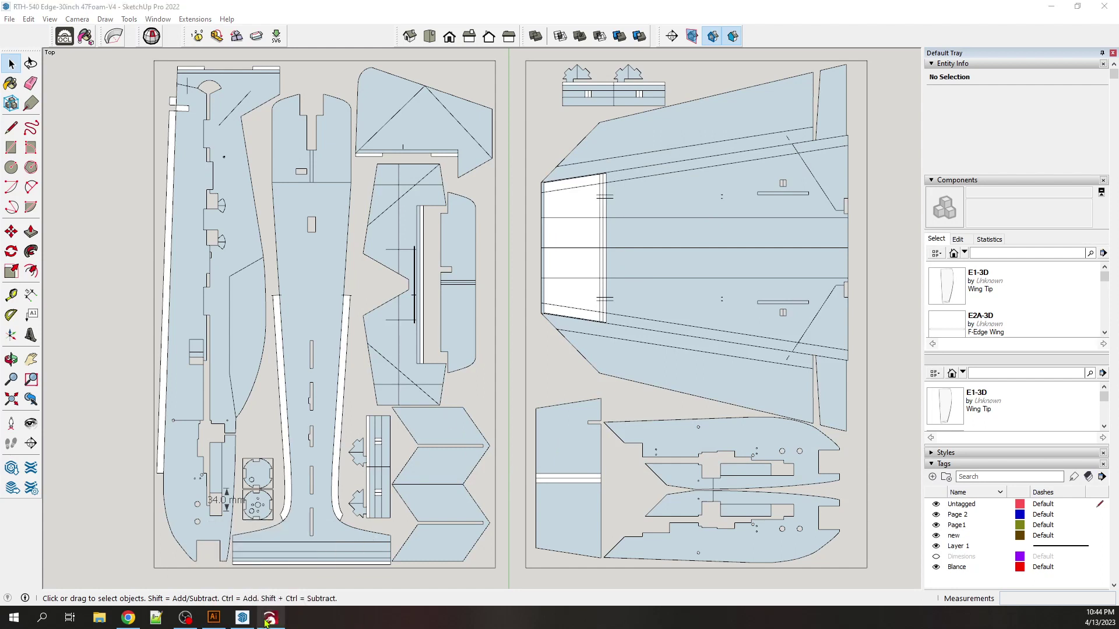
click(214, 619)
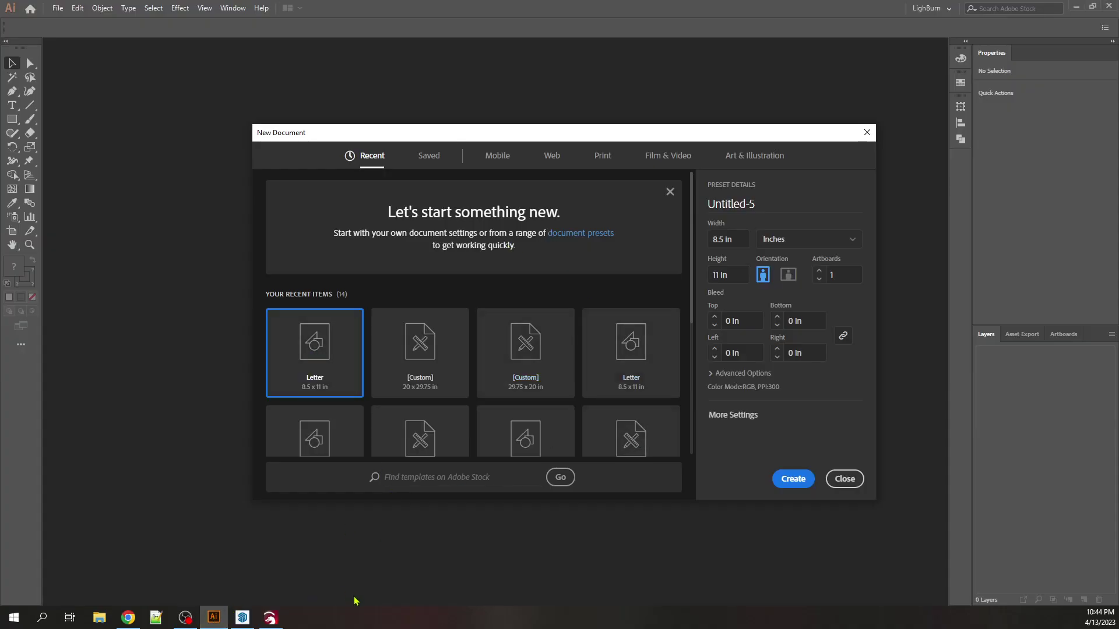
click(242, 618)
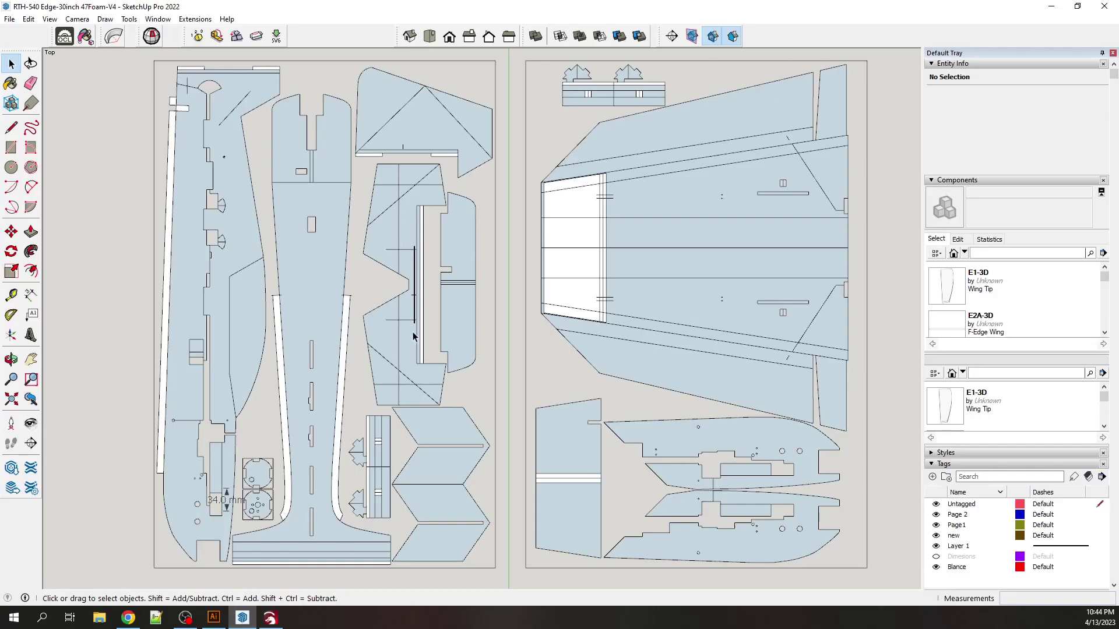
scroll(579, 302, down, 2)
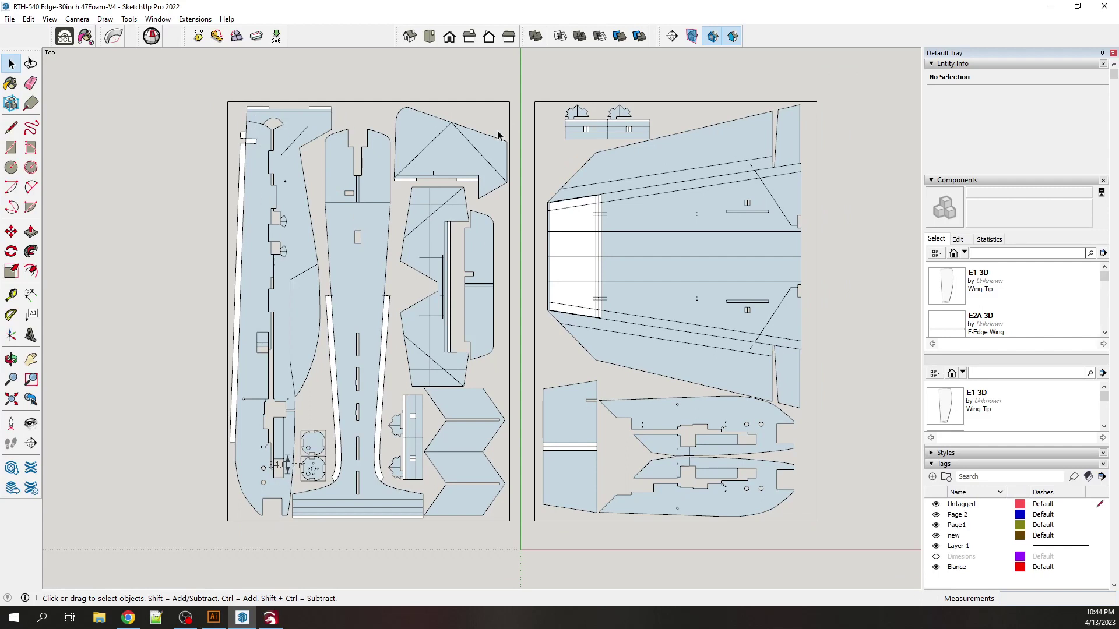
click(13, 619)
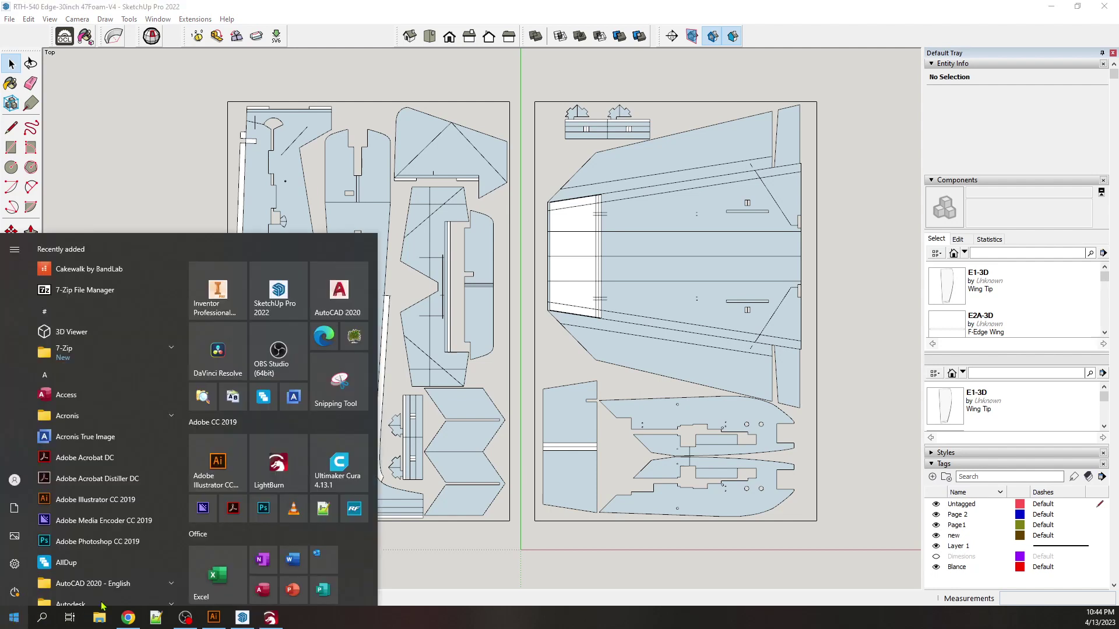
- Launch OneNote full-screen, review the CO2 Laser Cutter page, then minimize it
click(265, 561)
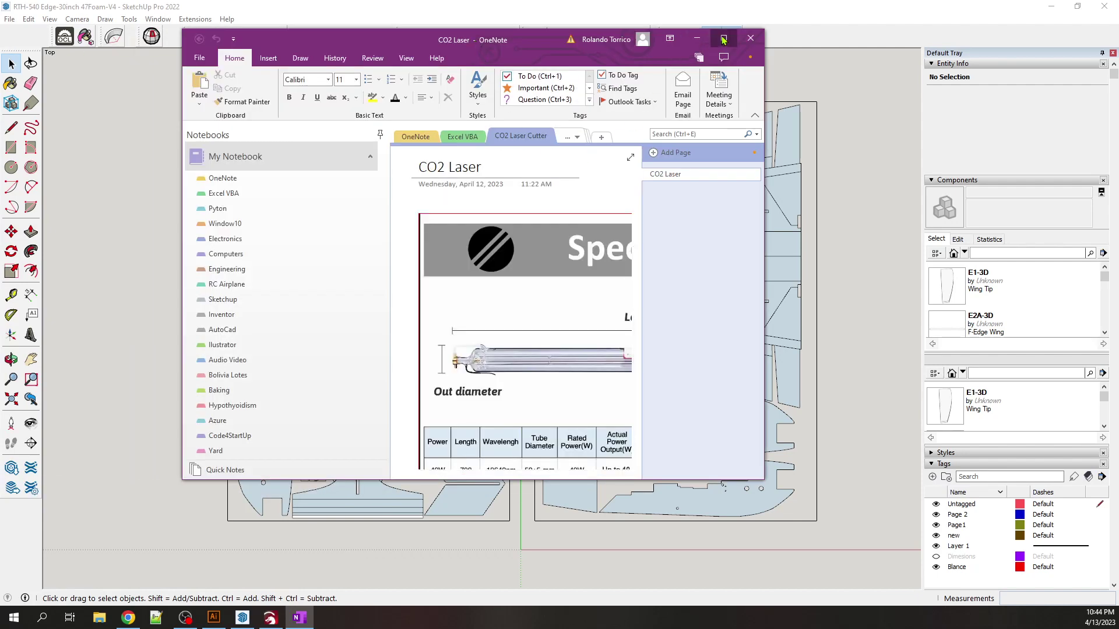
click(723, 37)
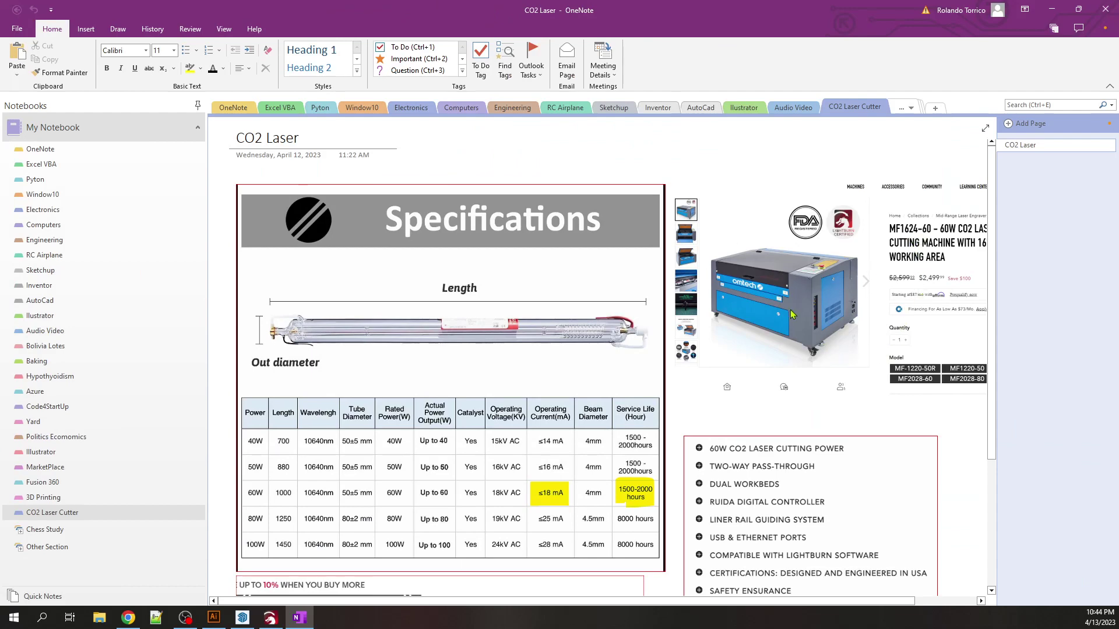
scroll(784, 306, down, 5)
scroll(791, 315, up, 5)
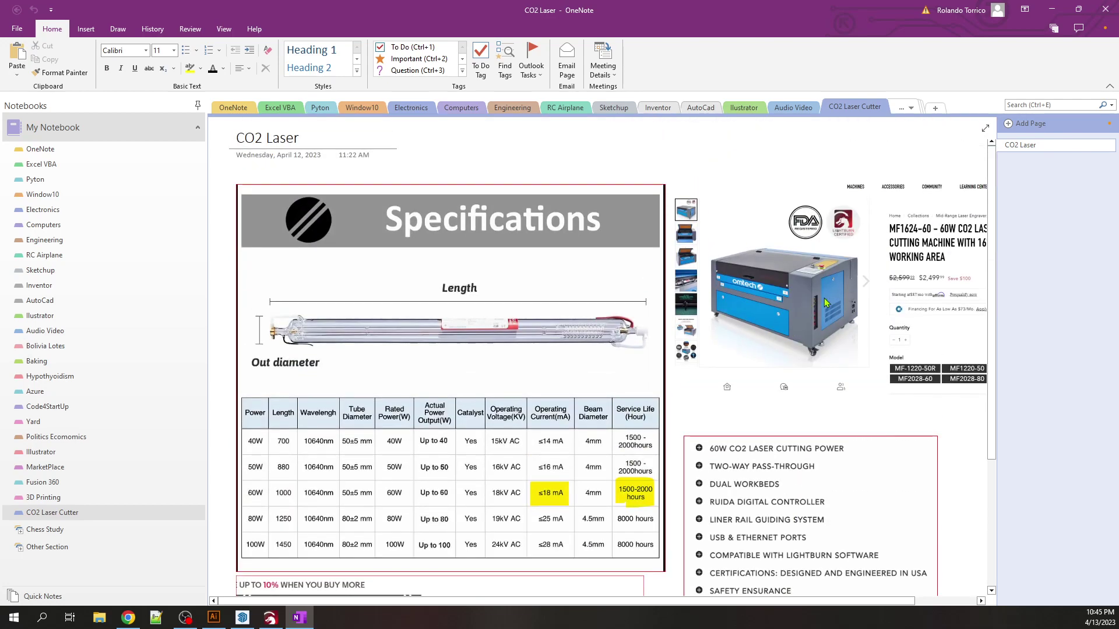
scroll(829, 296, up, 5)
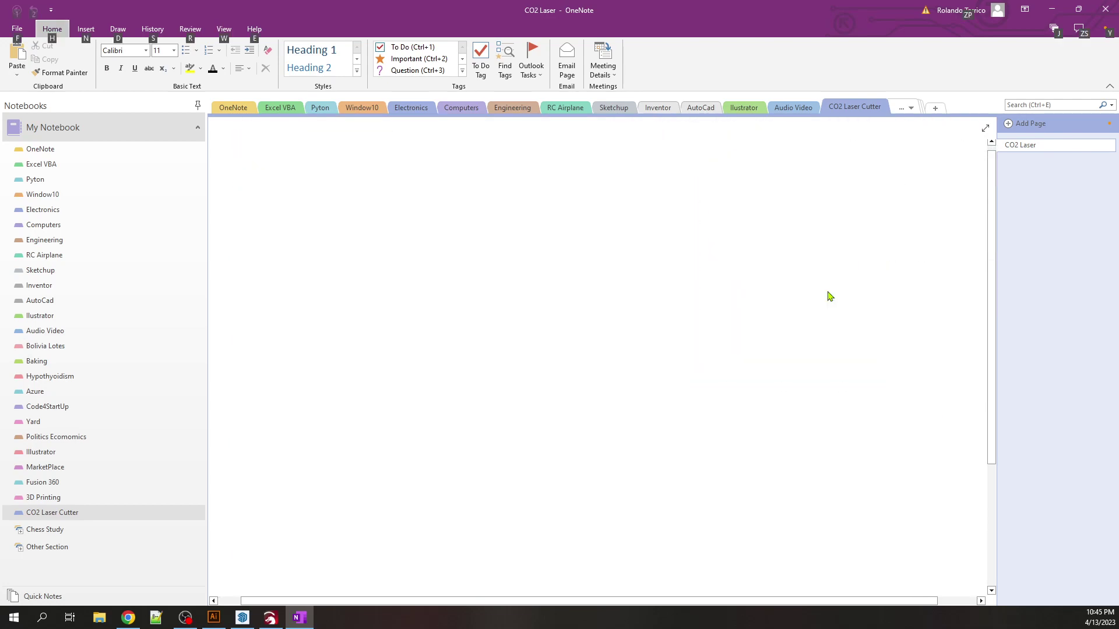
scroll(816, 299, up, 1)
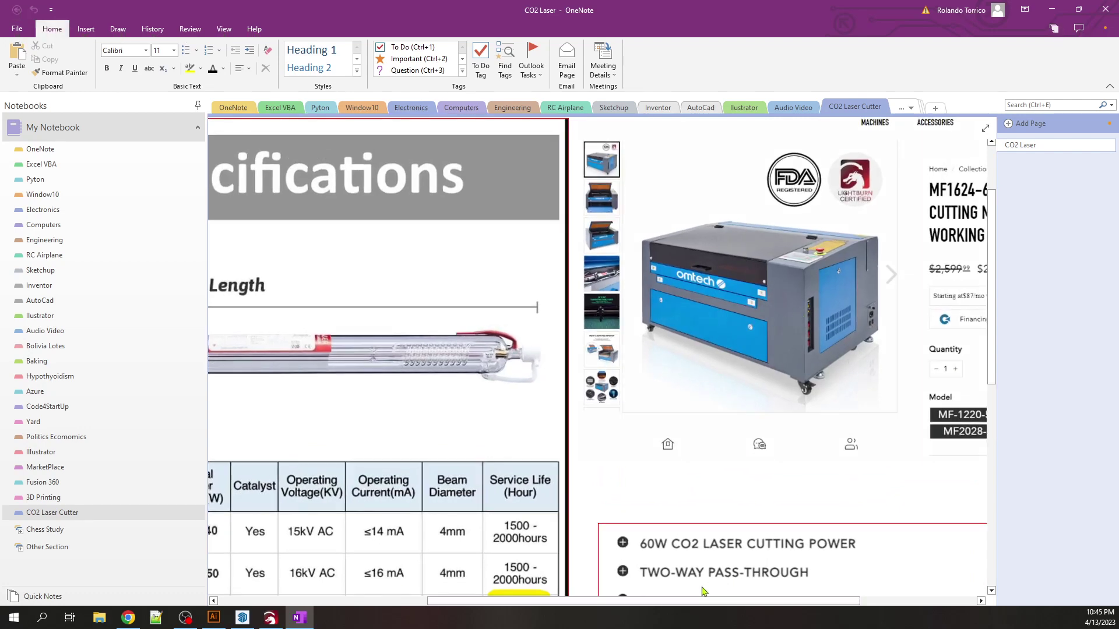
drag(702, 603, 818, 610)
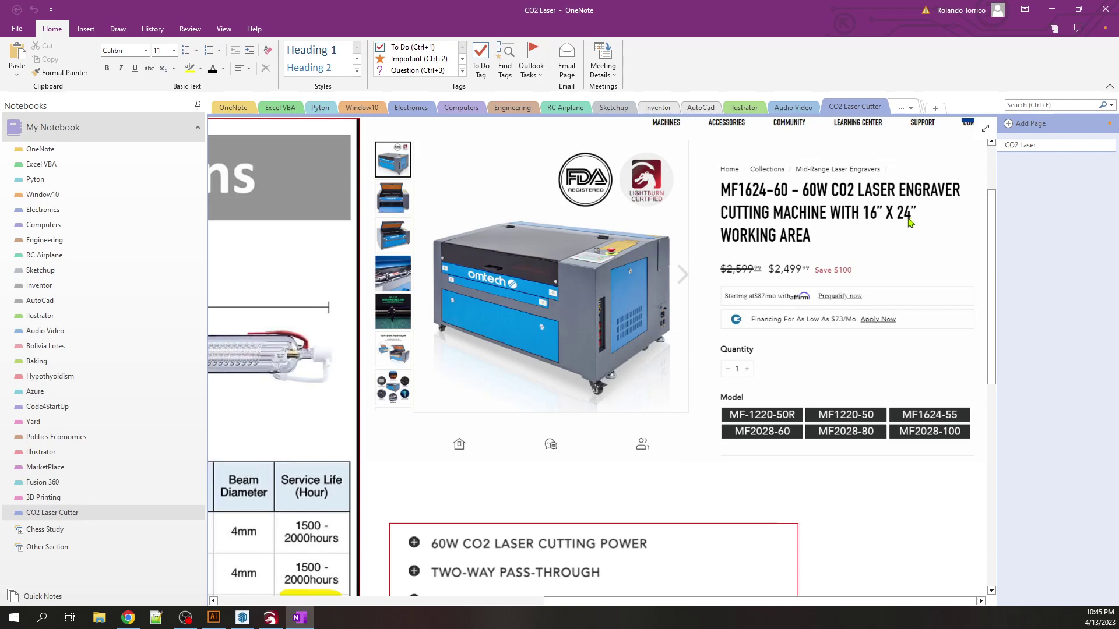
click(1051, 10)
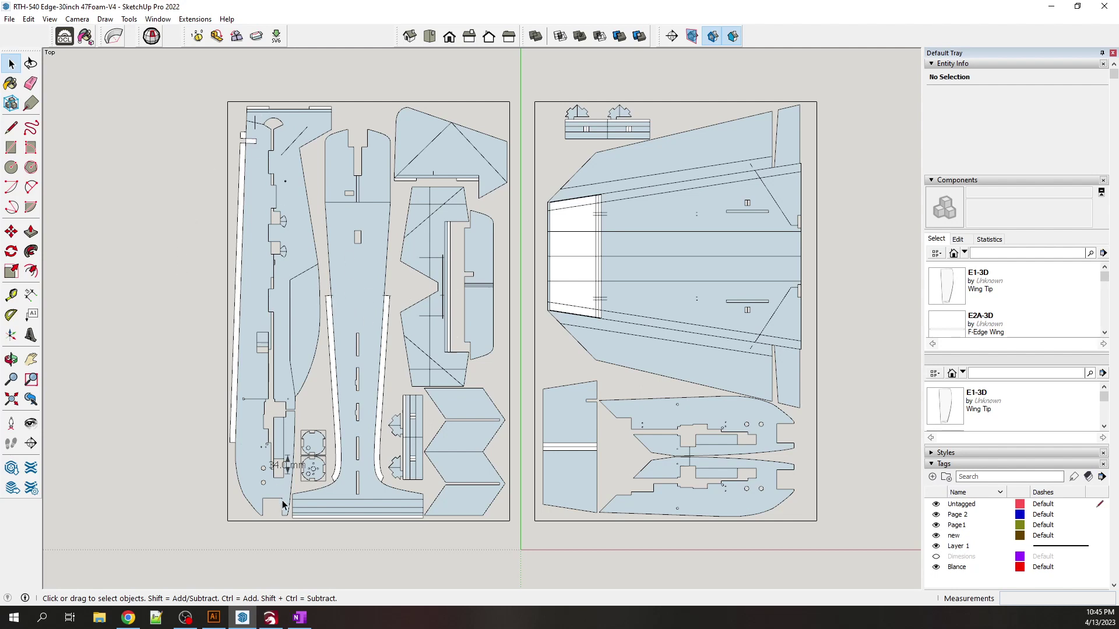
- In Illustrator, create a new document from the [Custom] 20 x 29.75 in recent preset
click(213, 618)
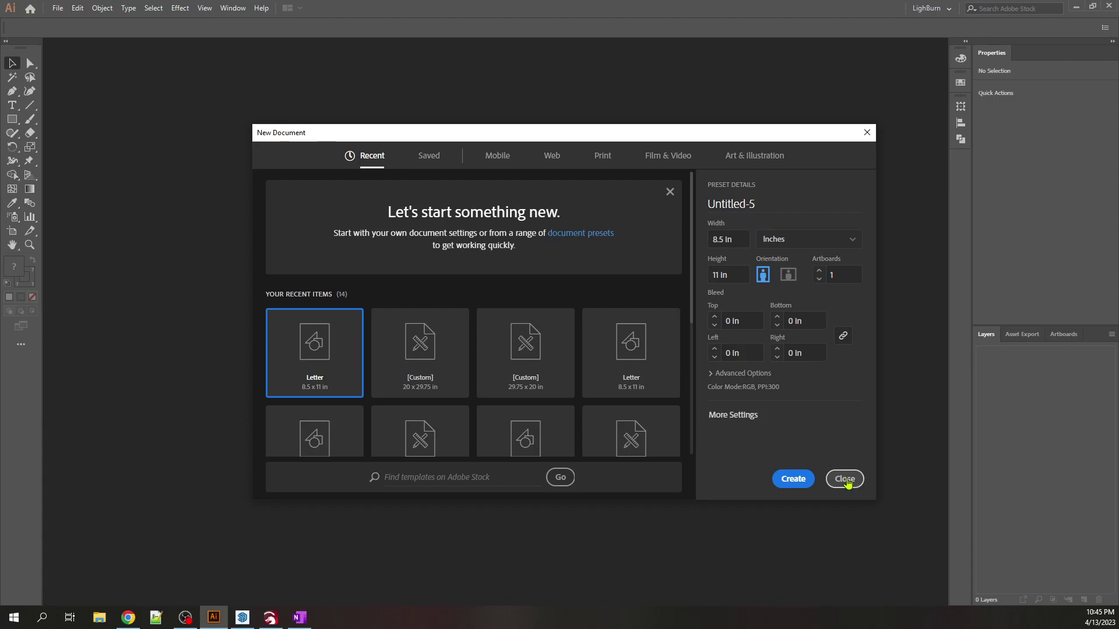
click(845, 480)
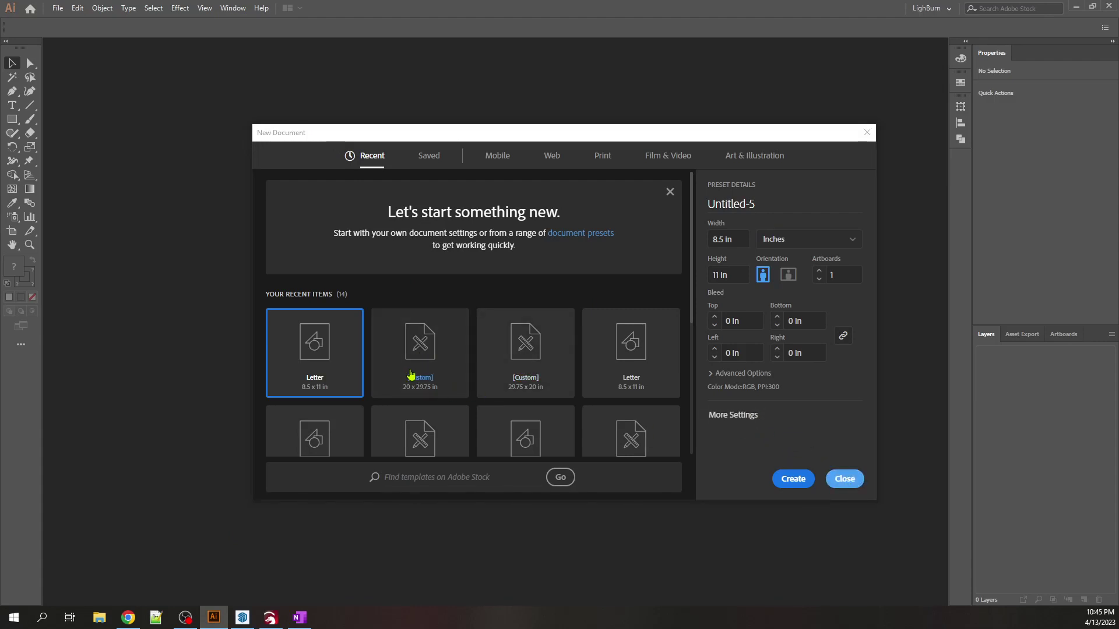
click(412, 374)
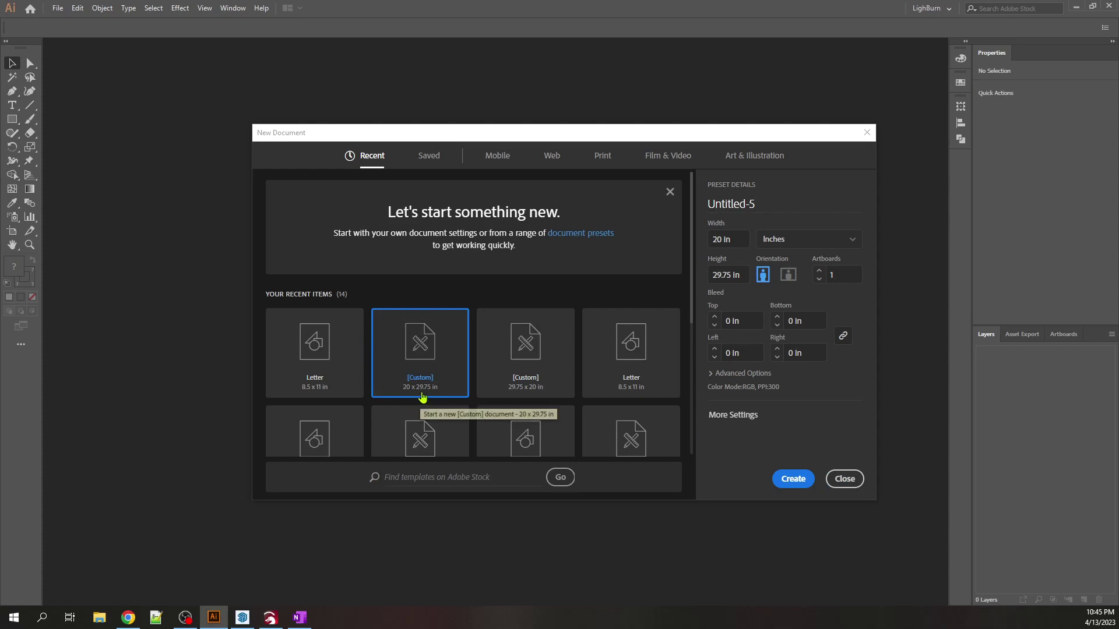
click(778, 480)
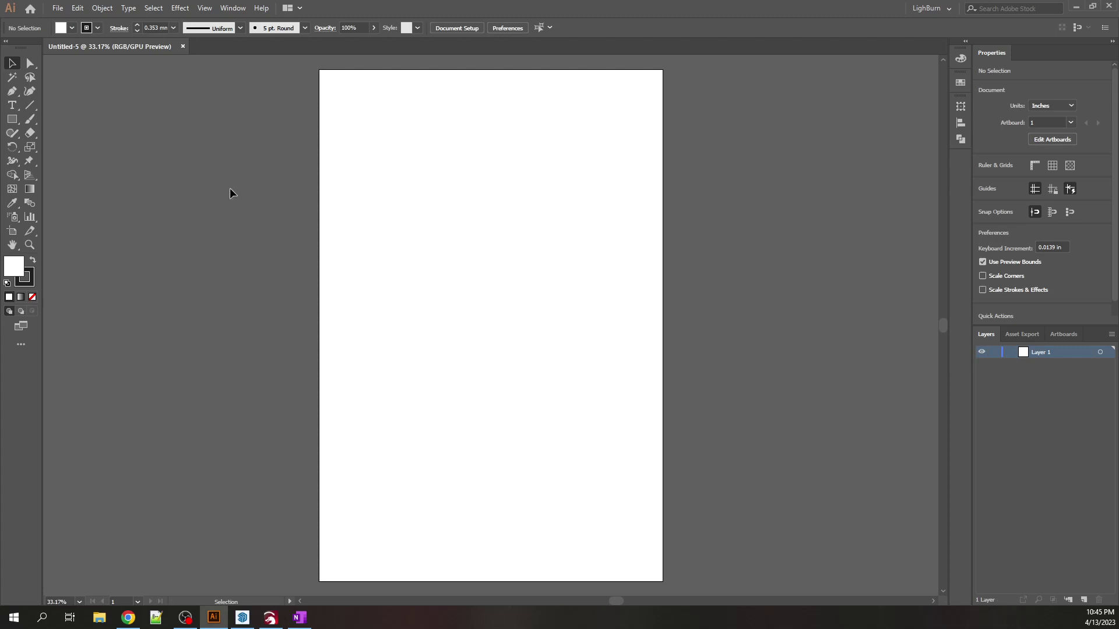
- Place the RTH-540 Edge-30inch 47Foam-V4 DWG onto the Untitled-5 artboard
click(61, 11)
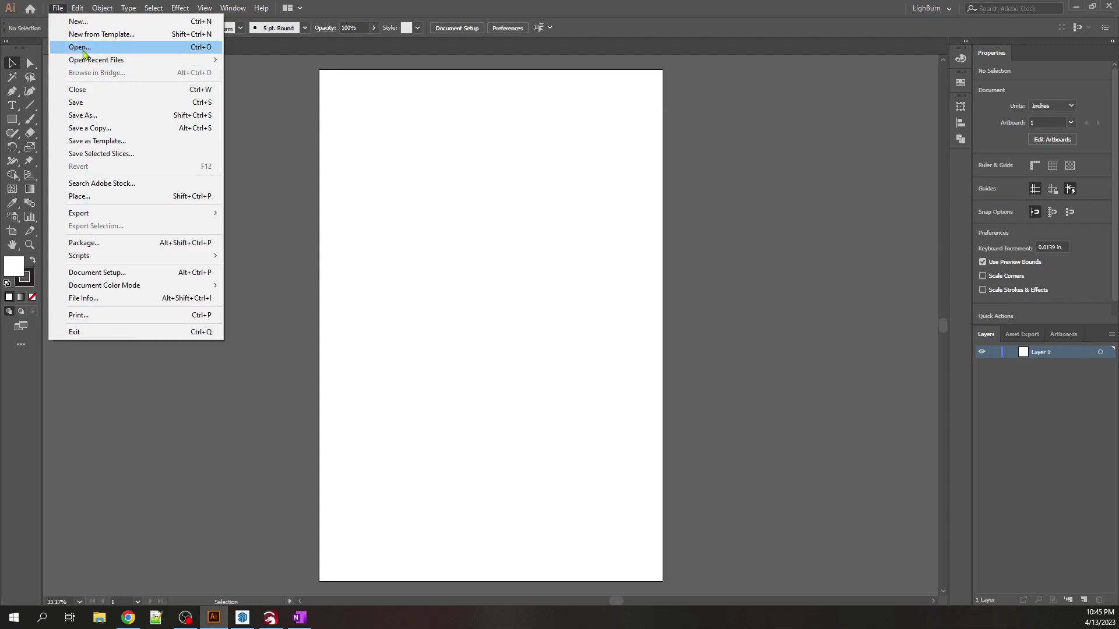
click(72, 197)
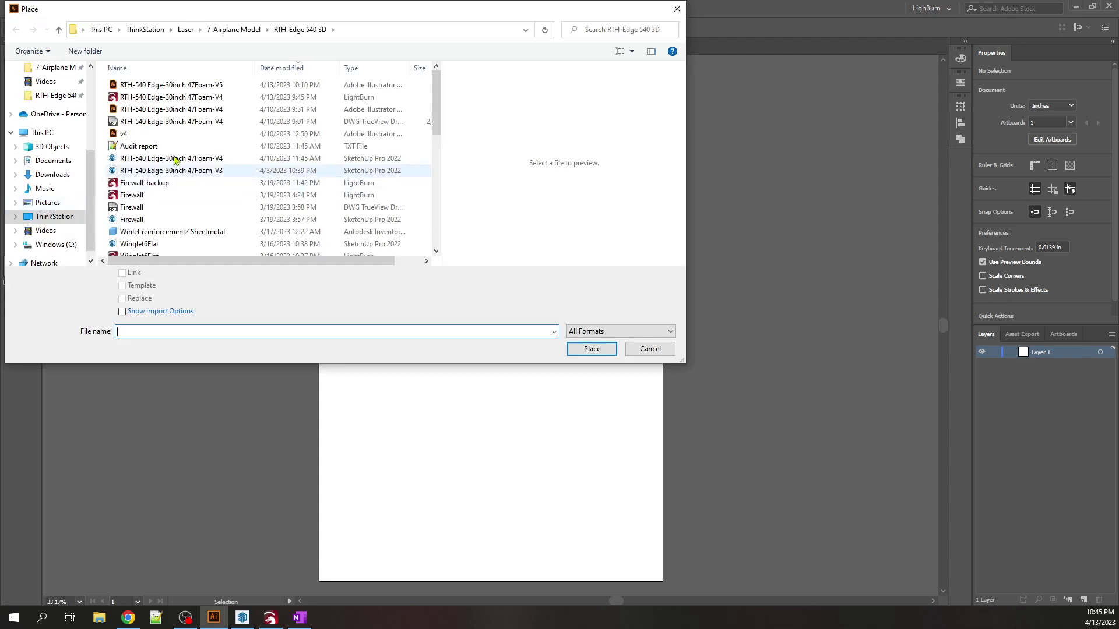
click(159, 123)
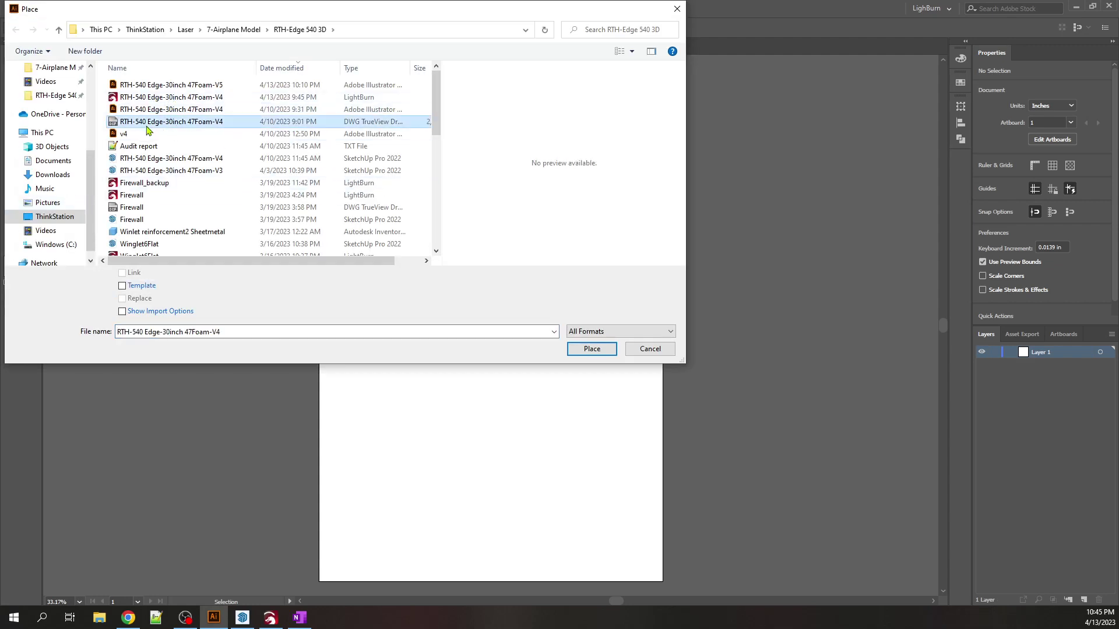
click(591, 348)
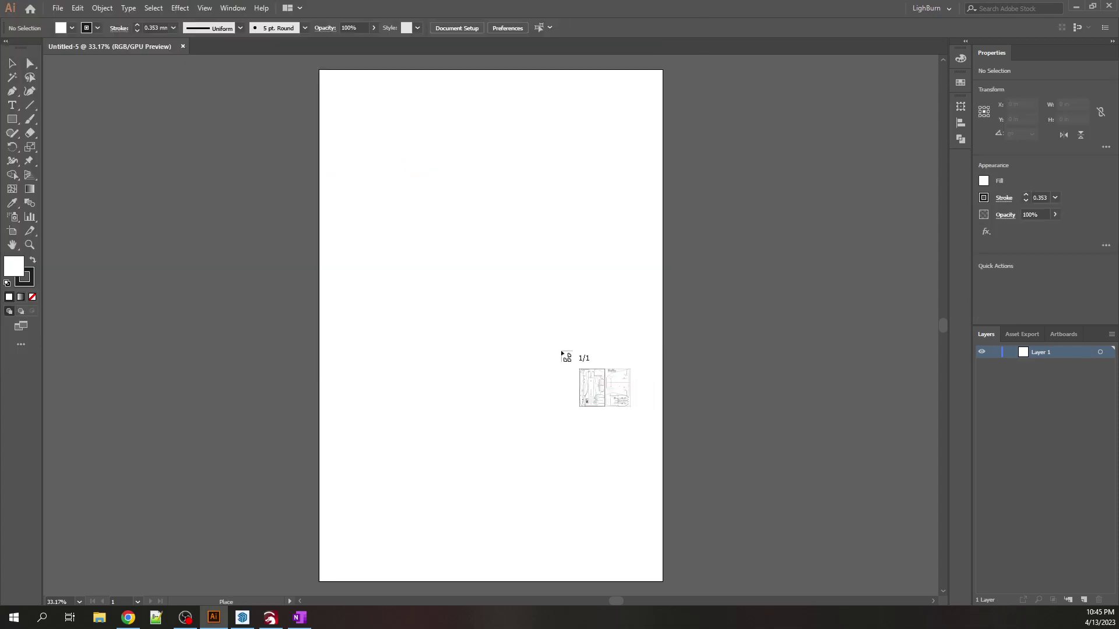
click(413, 239)
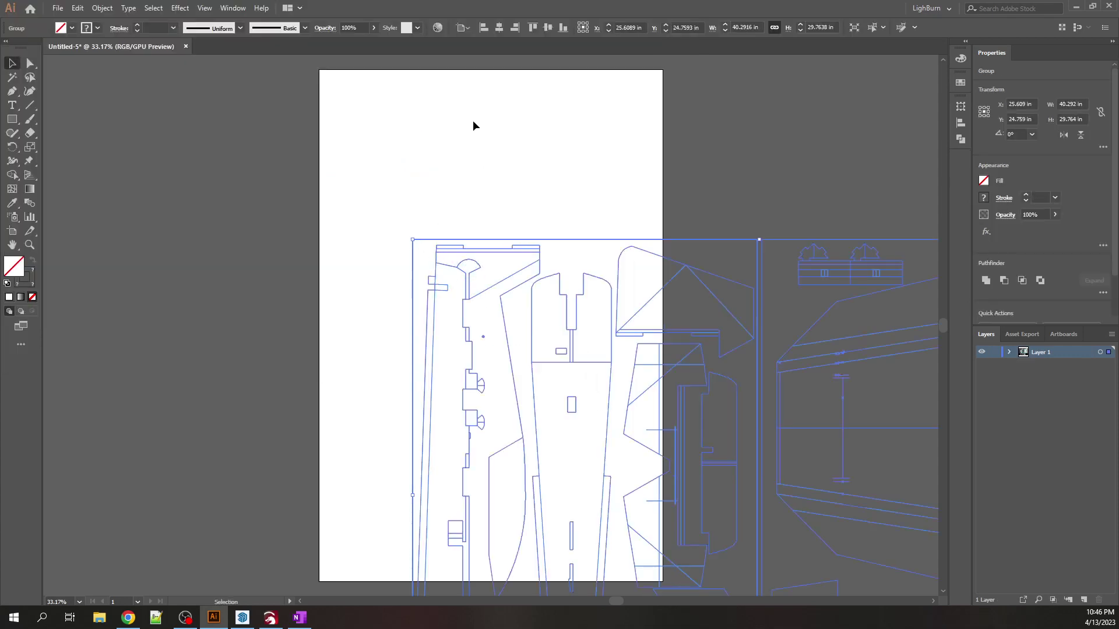
- Align the drawing to the artboard's left and top edges, then close Untitled-5
click(484, 27)
click(533, 28)
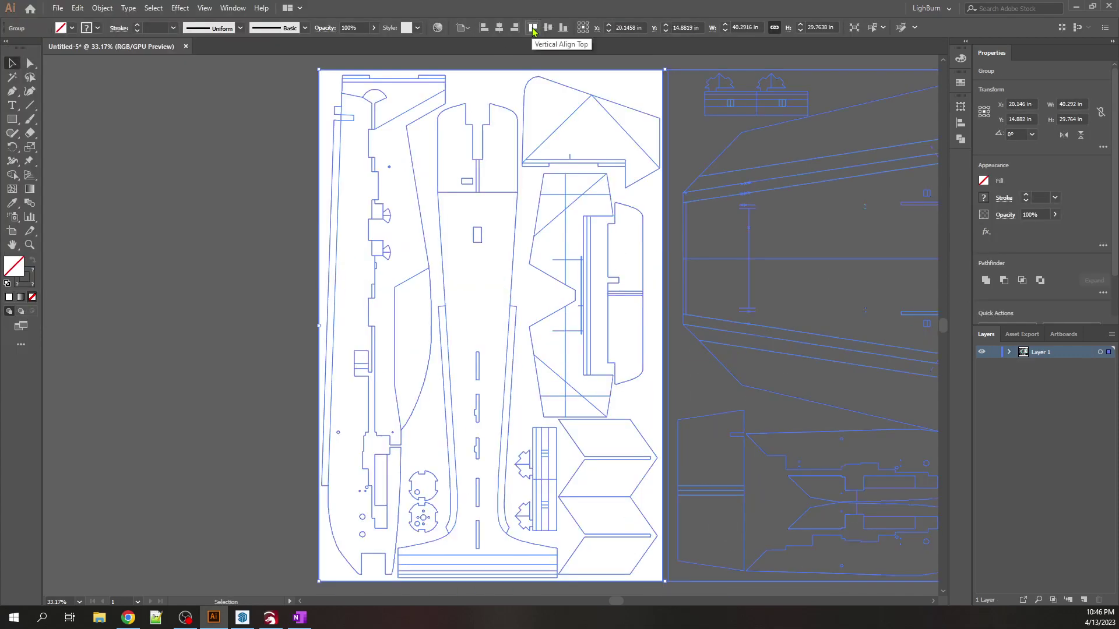
scroll(152, 270, down, 2)
scroll(152, 270, up, 3)
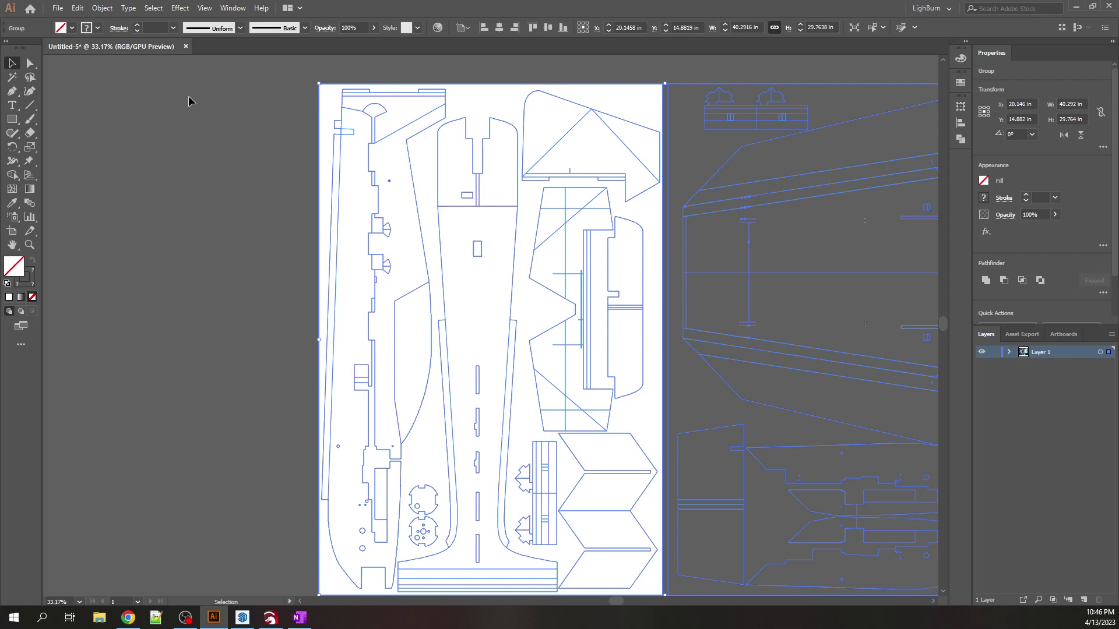
click(186, 46)
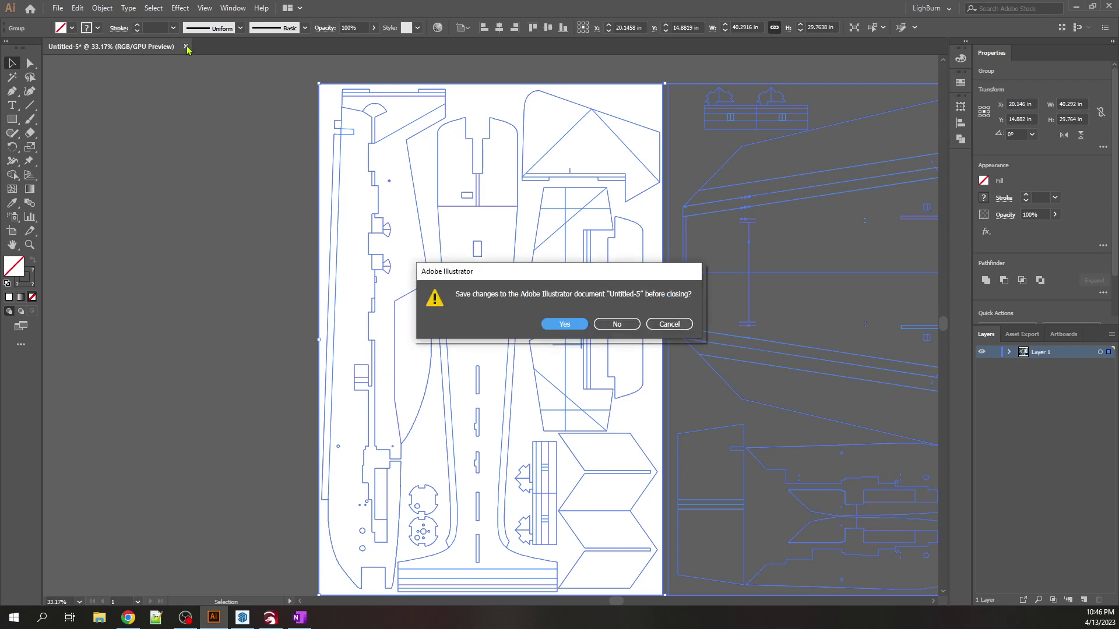
- Discard Untitled-5 unsaved and create a new document from the FoamBoard-V1 template
click(618, 325)
click(58, 8)
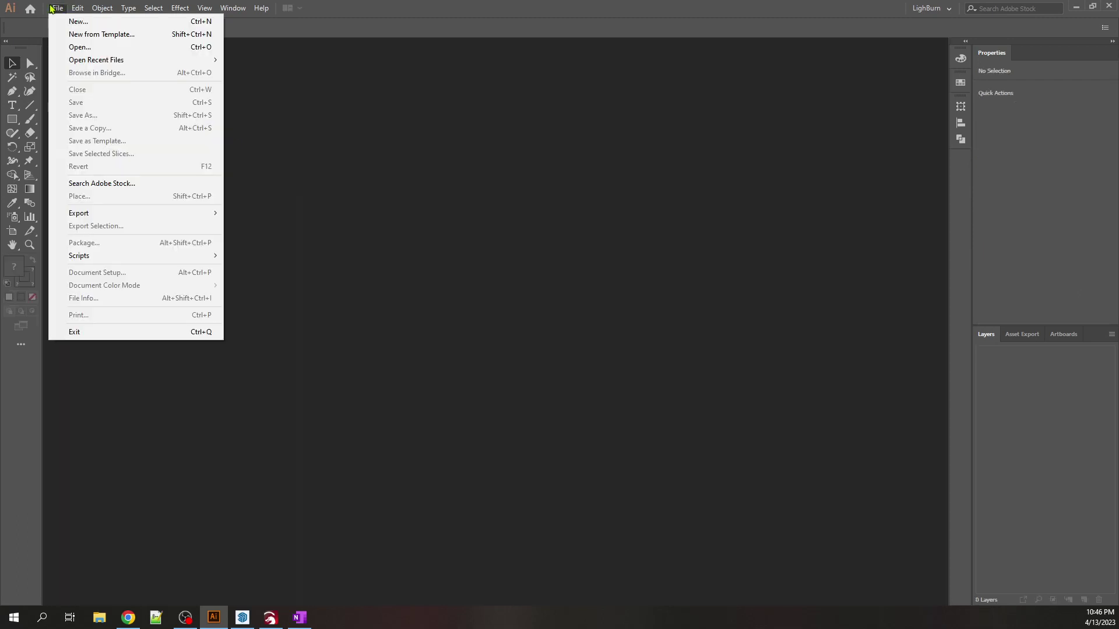
click(76, 34)
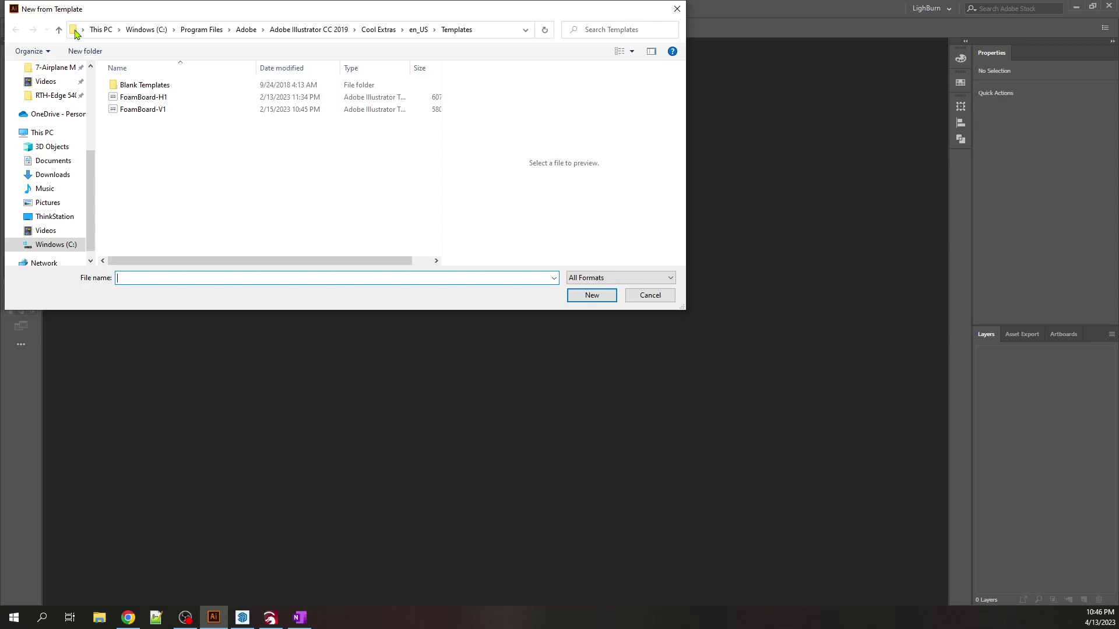
click(152, 111)
click(590, 294)
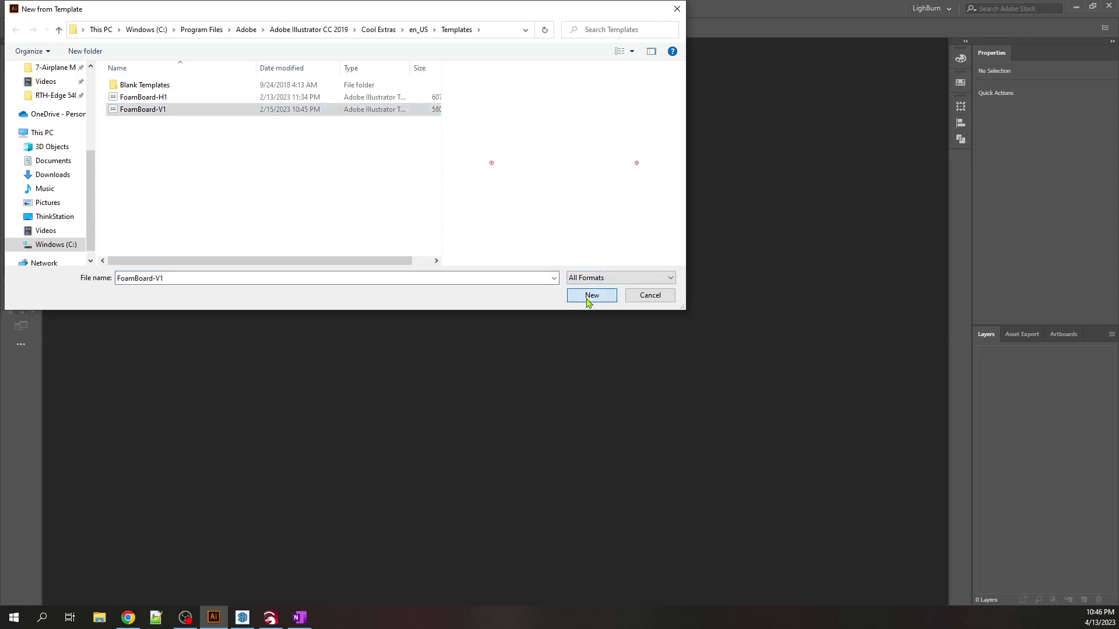
click(609, 324)
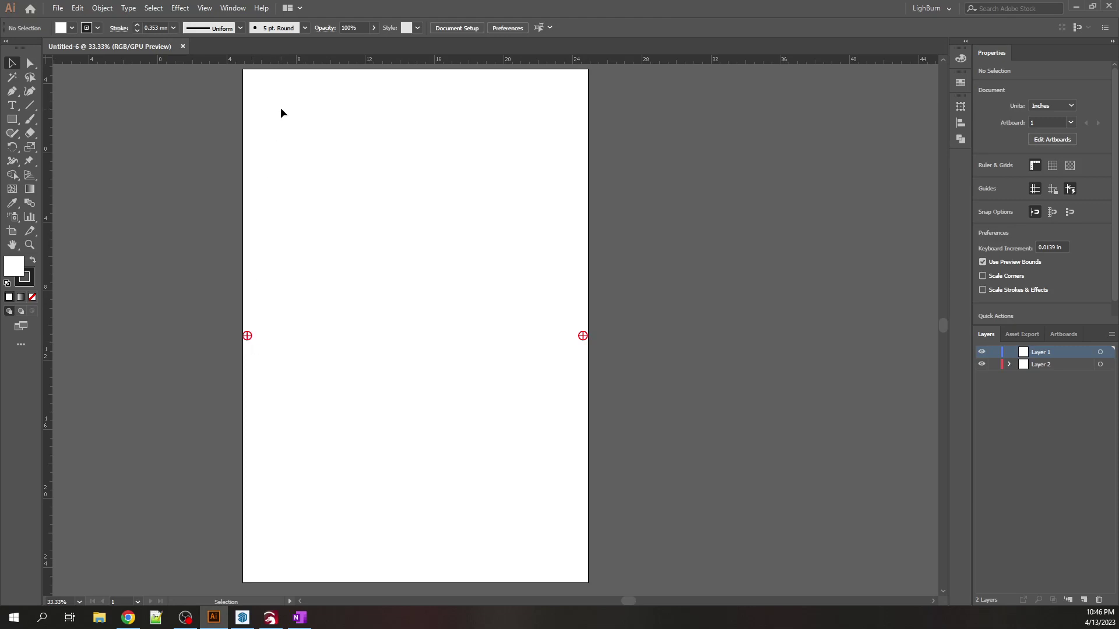
- Zoom around Untitled-6 to inspect the registration targets on both artboard sides, then open the File menu
scroll(246, 344, up, 5)
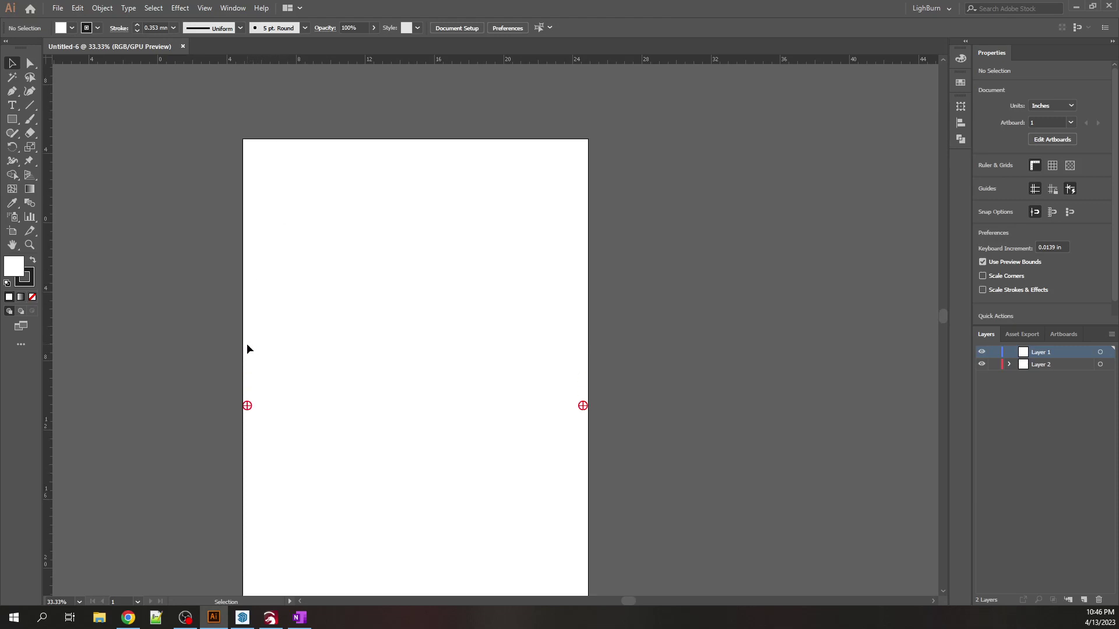
scroll(242, 410, down, 3)
scroll(243, 405, up, 4)
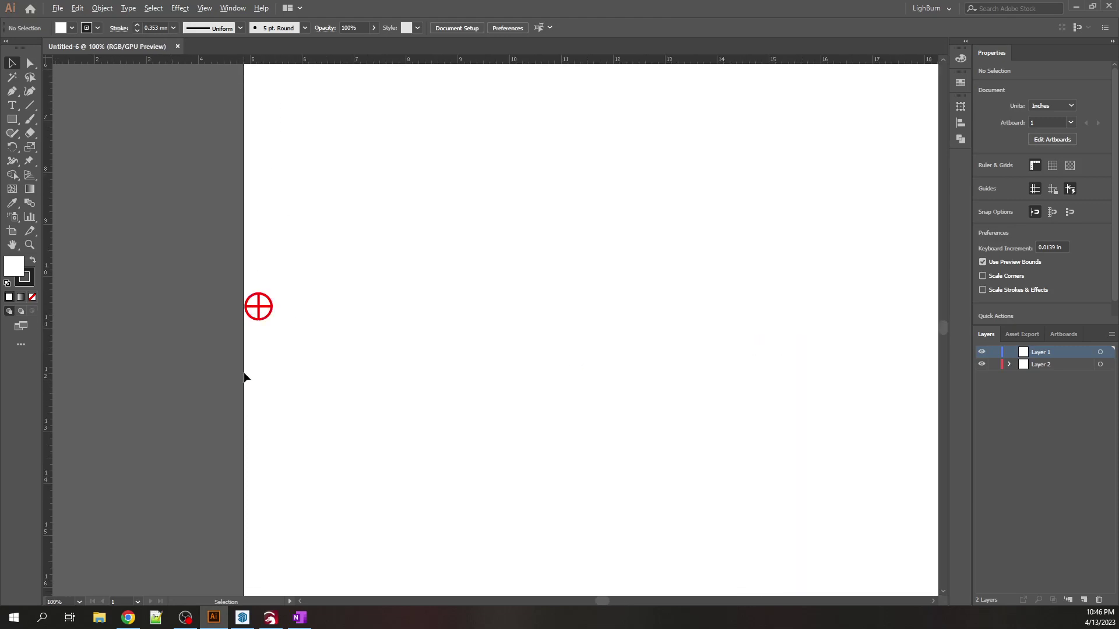
scroll(265, 284, down, 5)
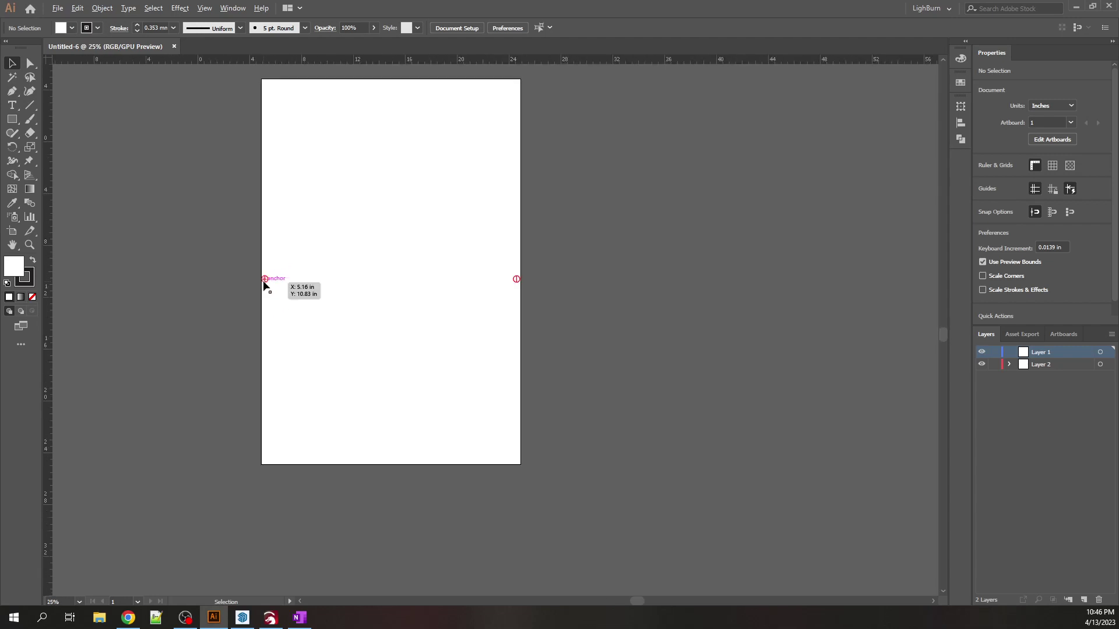
scroll(310, 181, up, 1)
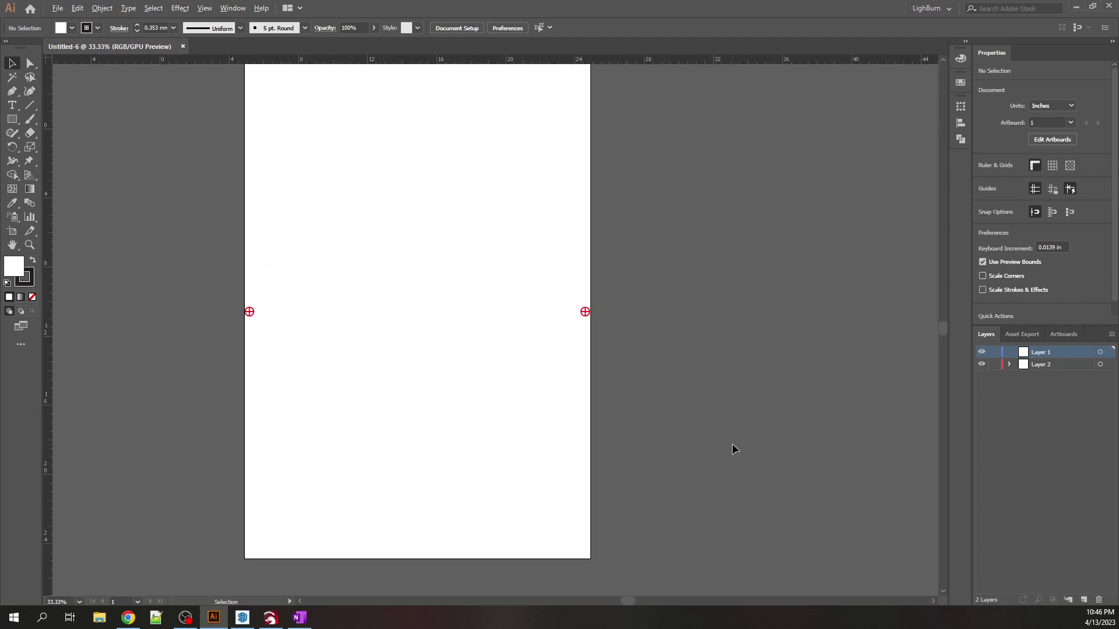
scroll(732, 446, up, 1)
scroll(732, 446, down, 2)
scroll(544, 276, up, 1)
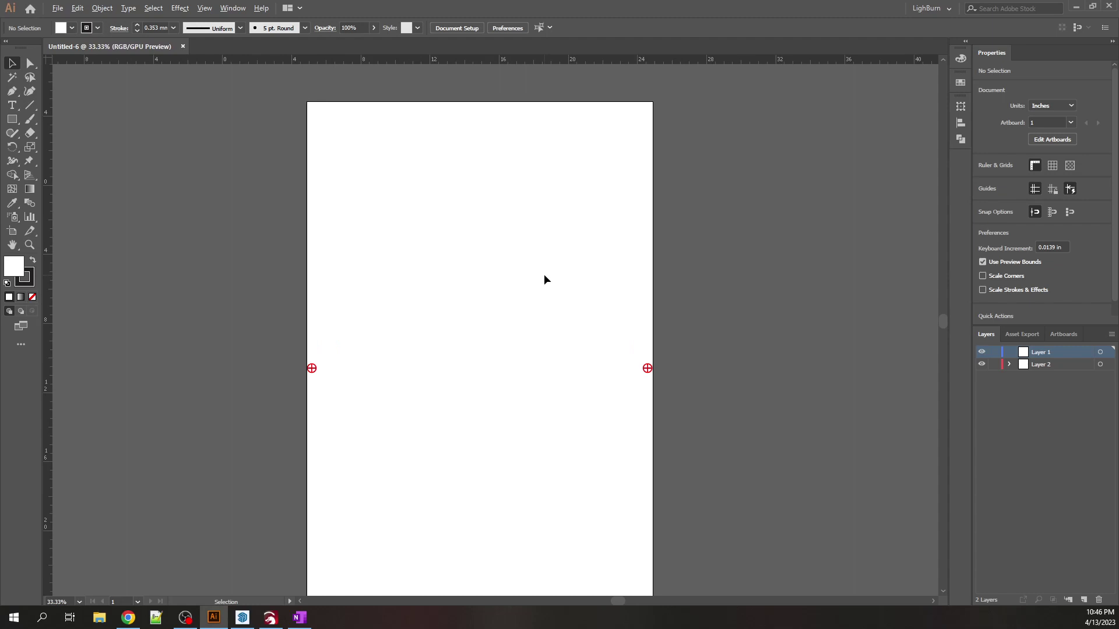
click(58, 8)
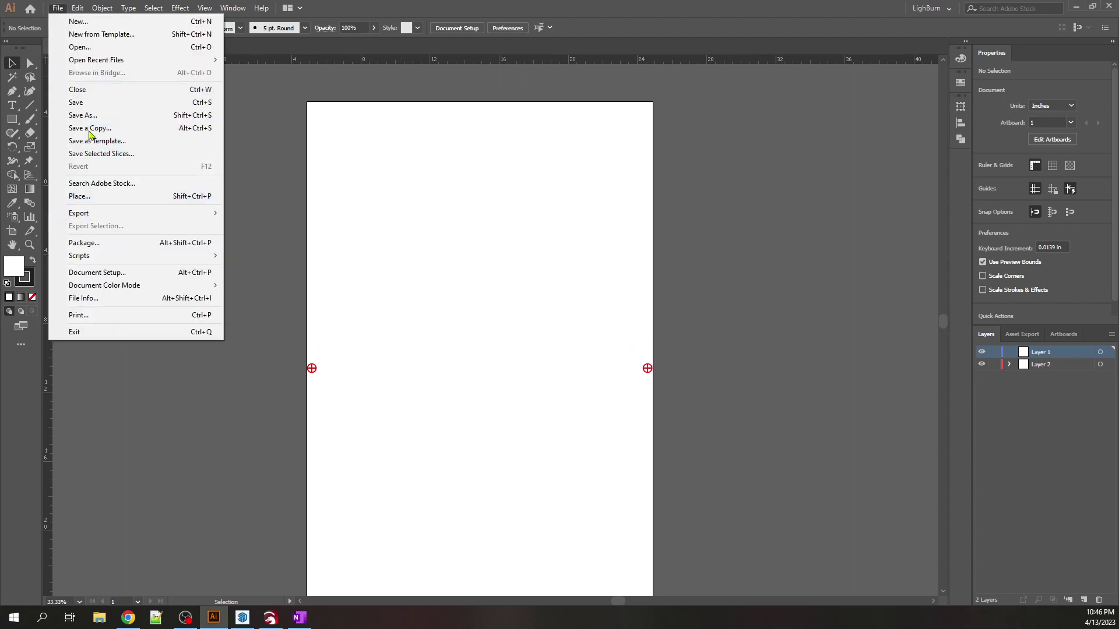
- Place the 47Foam-V4 DWG from the RTH-Edge 540 3D folder, adding conflicting swatches rather than merging
click(82, 196)
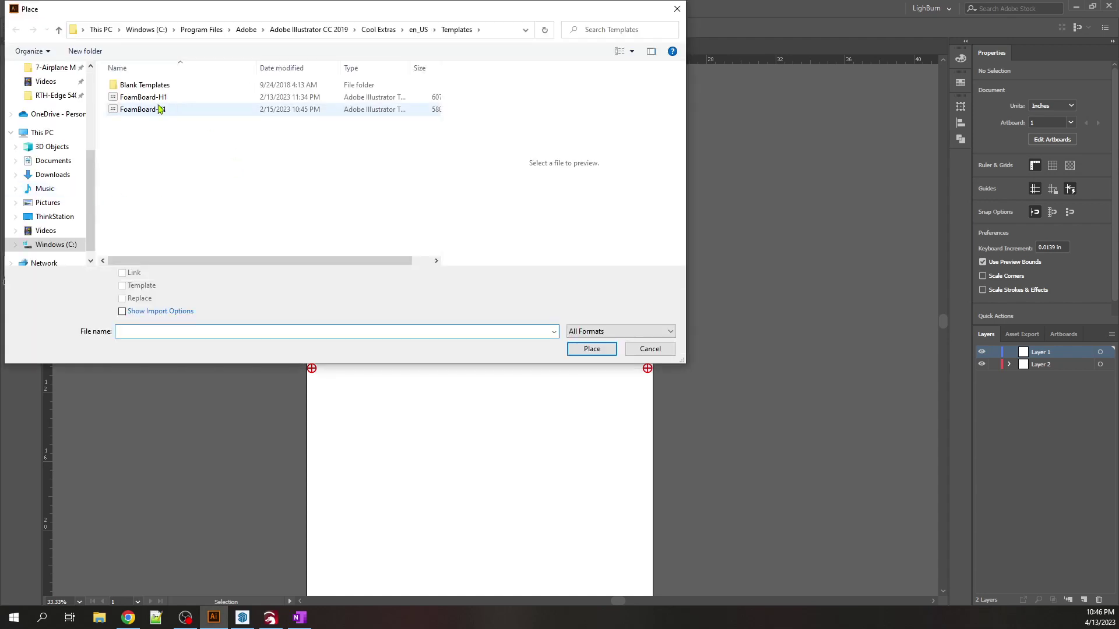
click(58, 96)
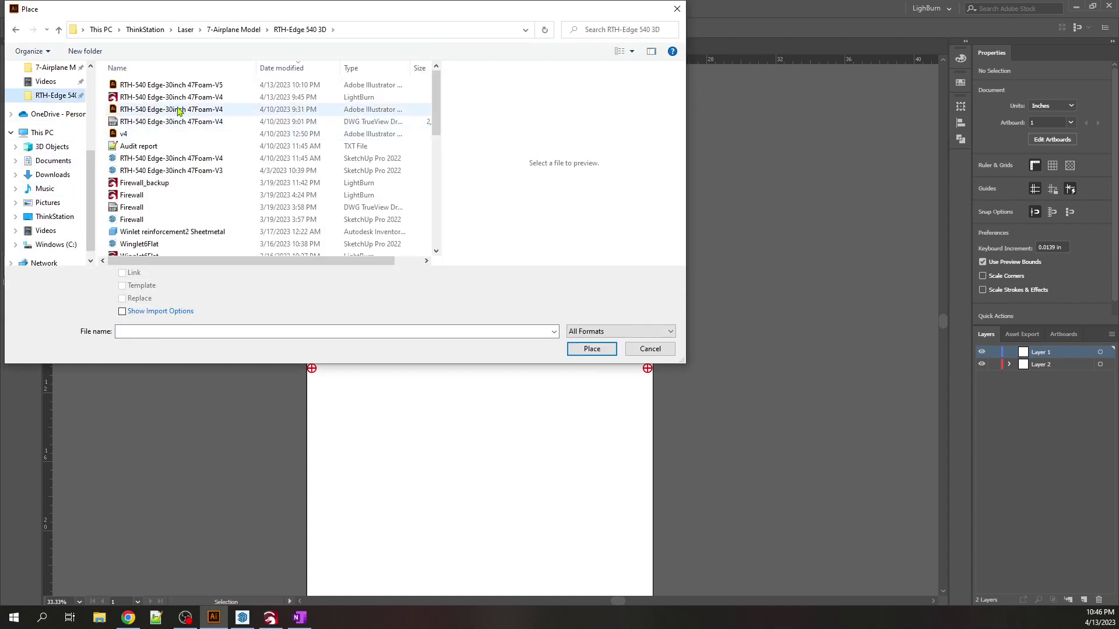
click(150, 122)
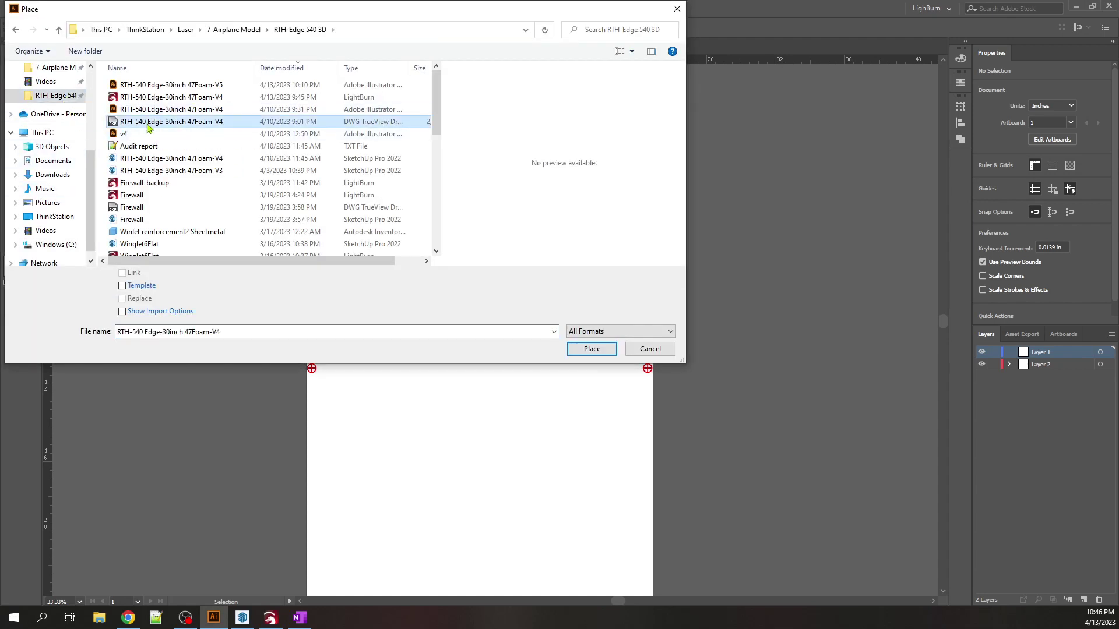
click(590, 349)
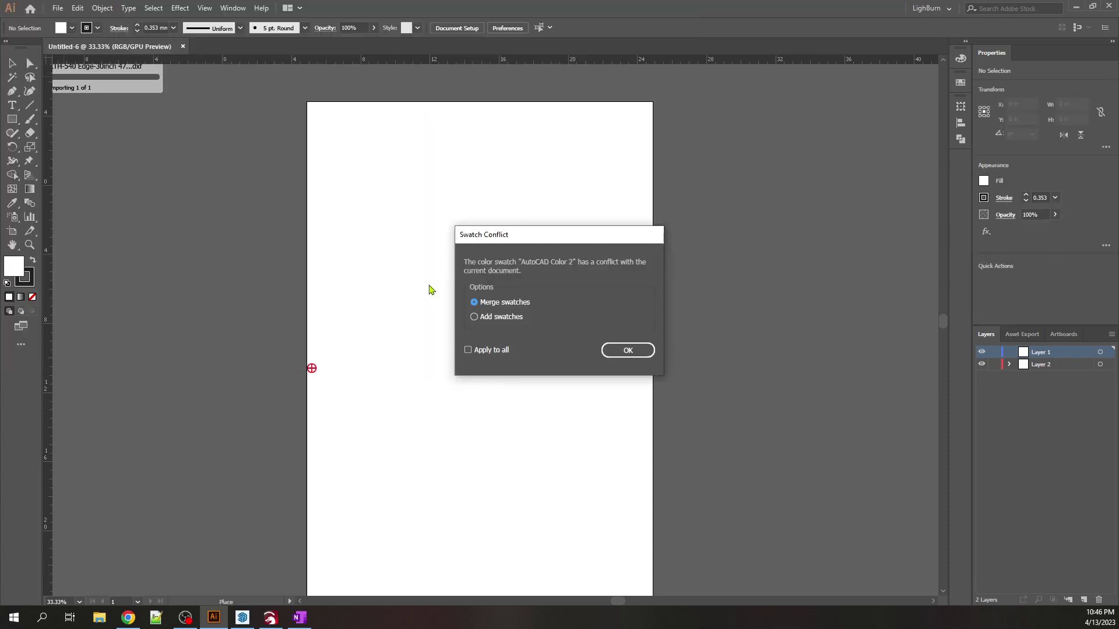
click(486, 320)
click(619, 351)
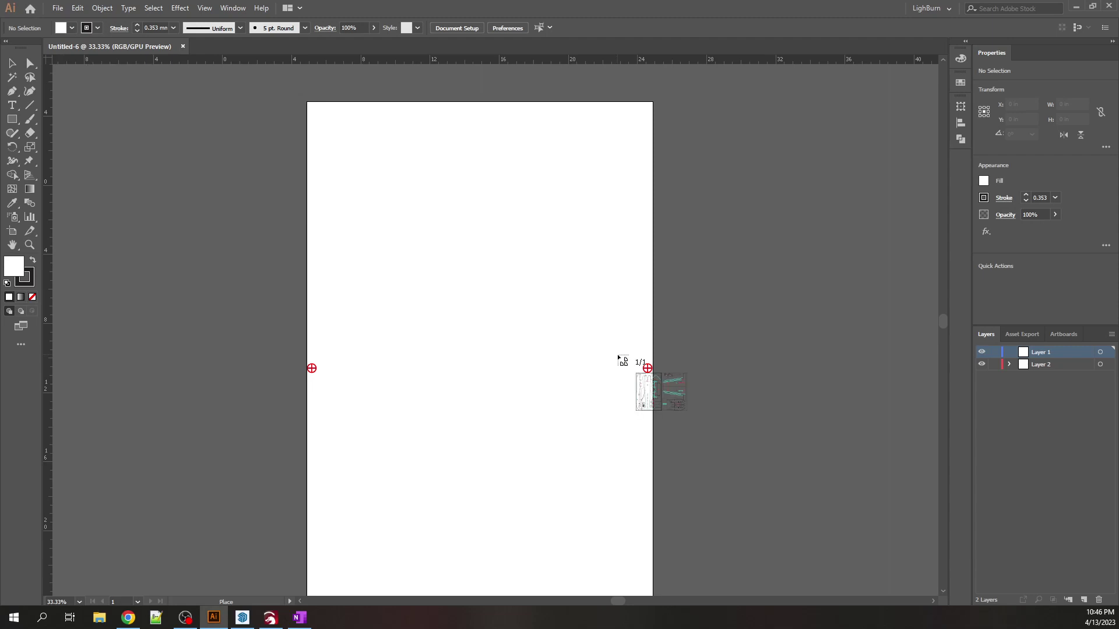
click(377, 225)
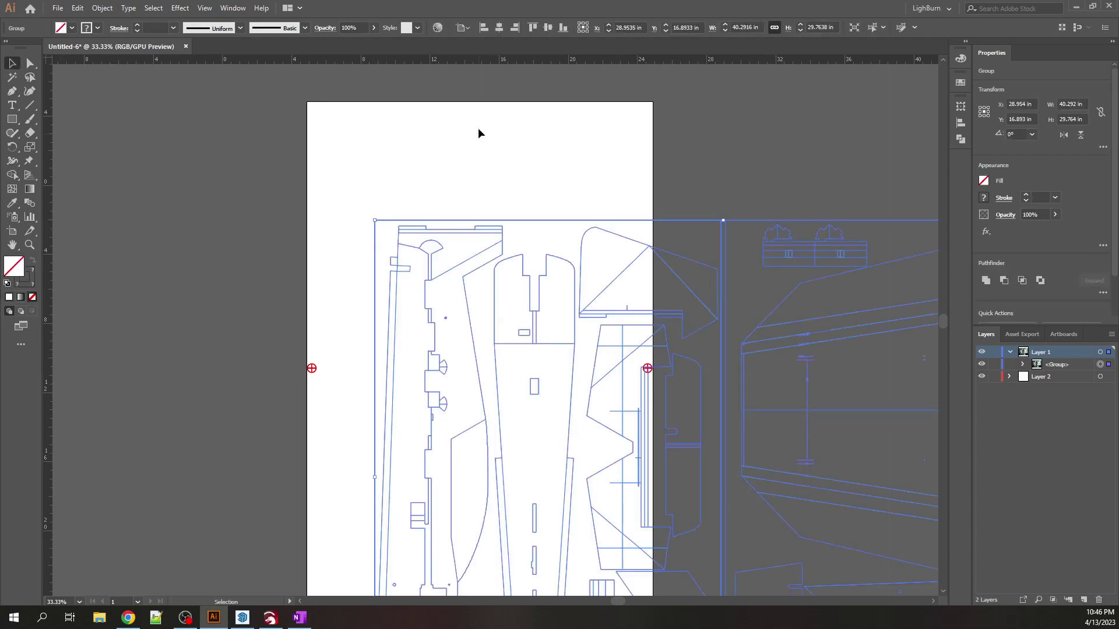
- Align the parts group flush to the artboard's left and top edges, zoom out, and deselect
click(483, 27)
click(532, 27)
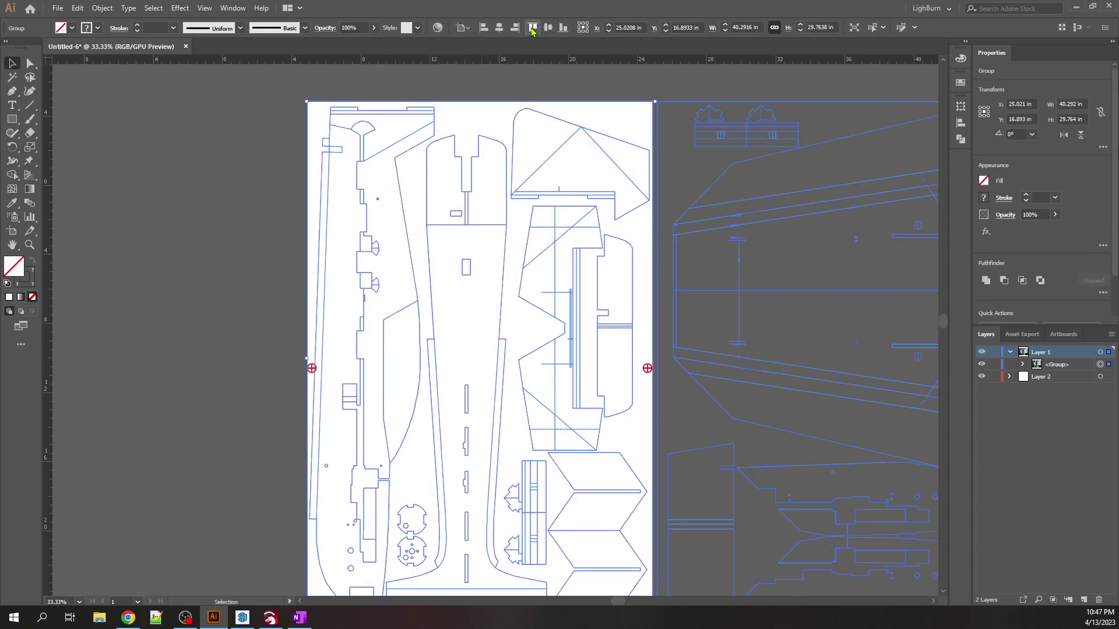
scroll(175, 227, down, 1)
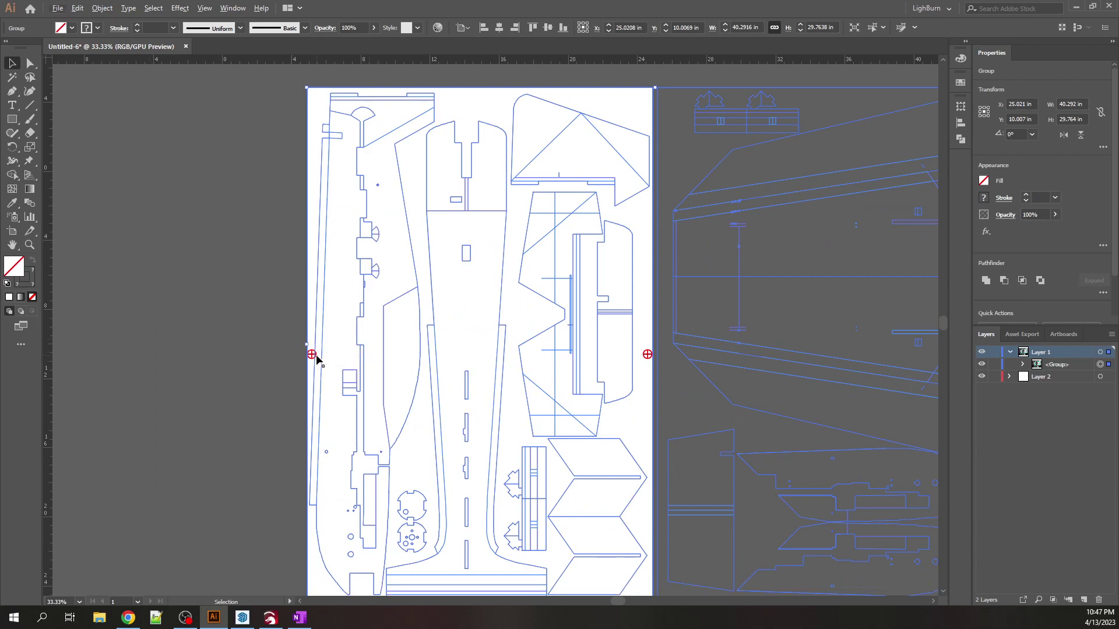
alt+scroll(312, 361, down, 1)
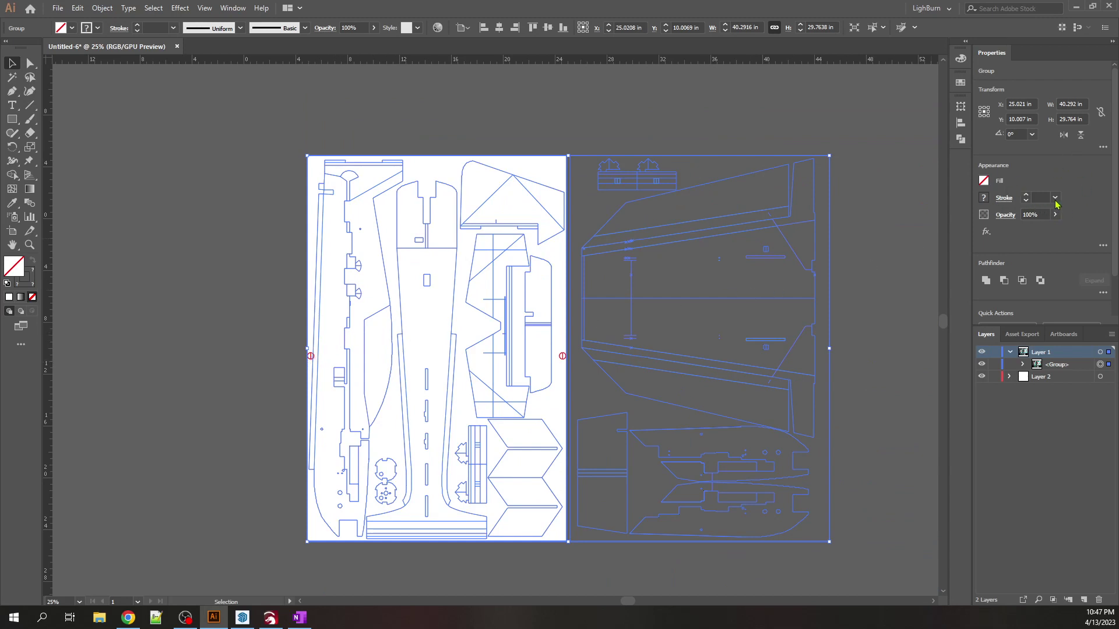
click(870, 173)
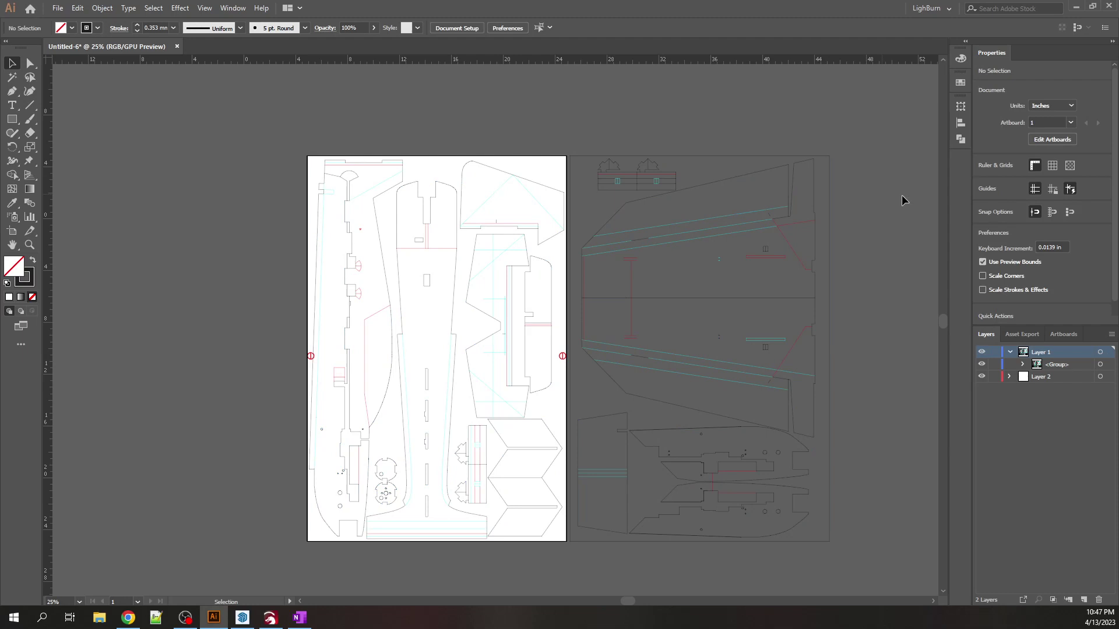
- Add a second 20 x 29.75 in artboard framing the right-hand airplane parts
click(1049, 141)
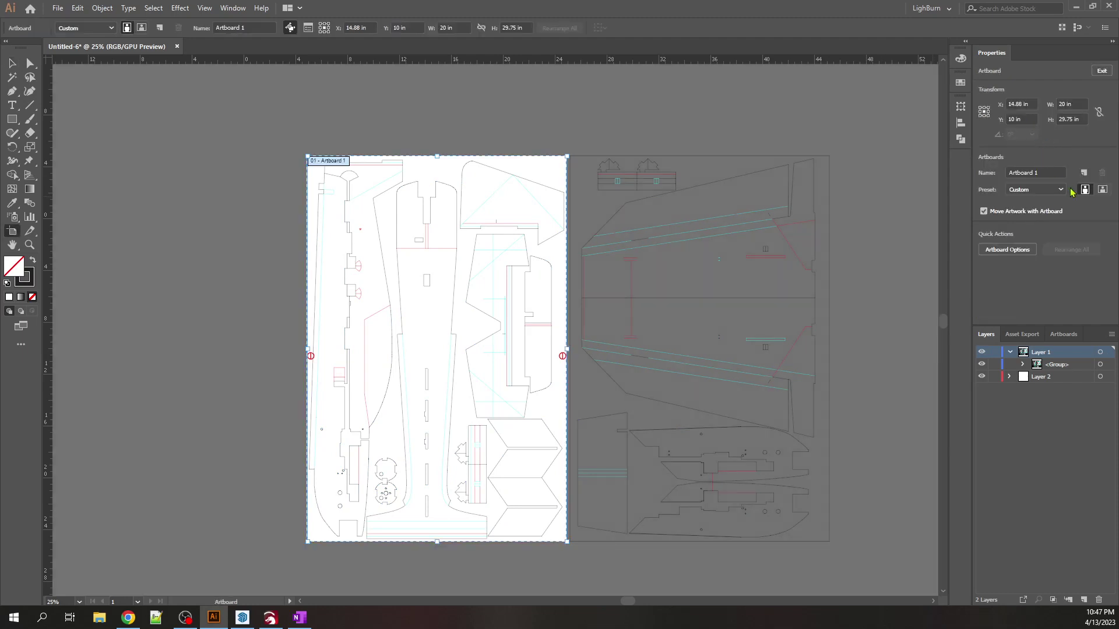
click(1084, 173)
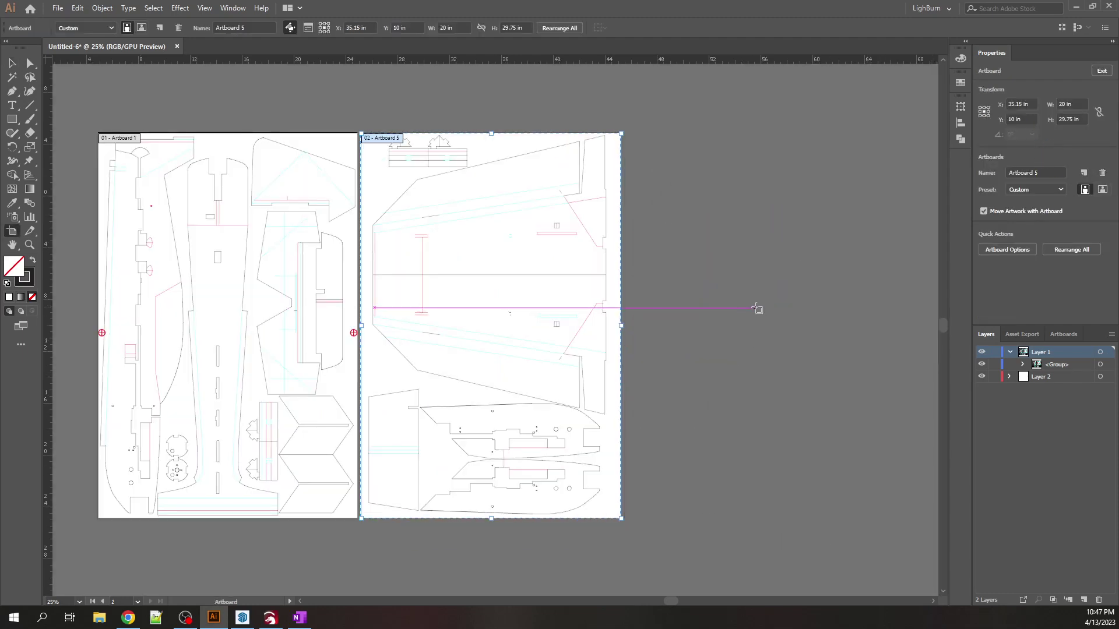
click(1101, 71)
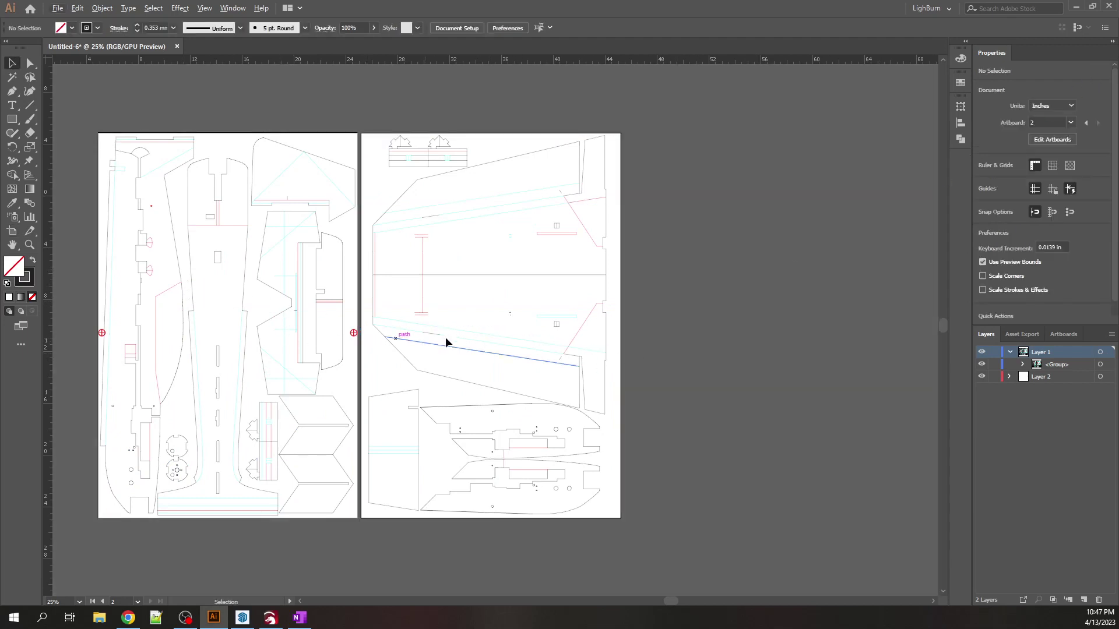
- Duplicate the left registration crosshair group onto the second artboard with an Alt-drag
scroll(729, 334, down, 1)
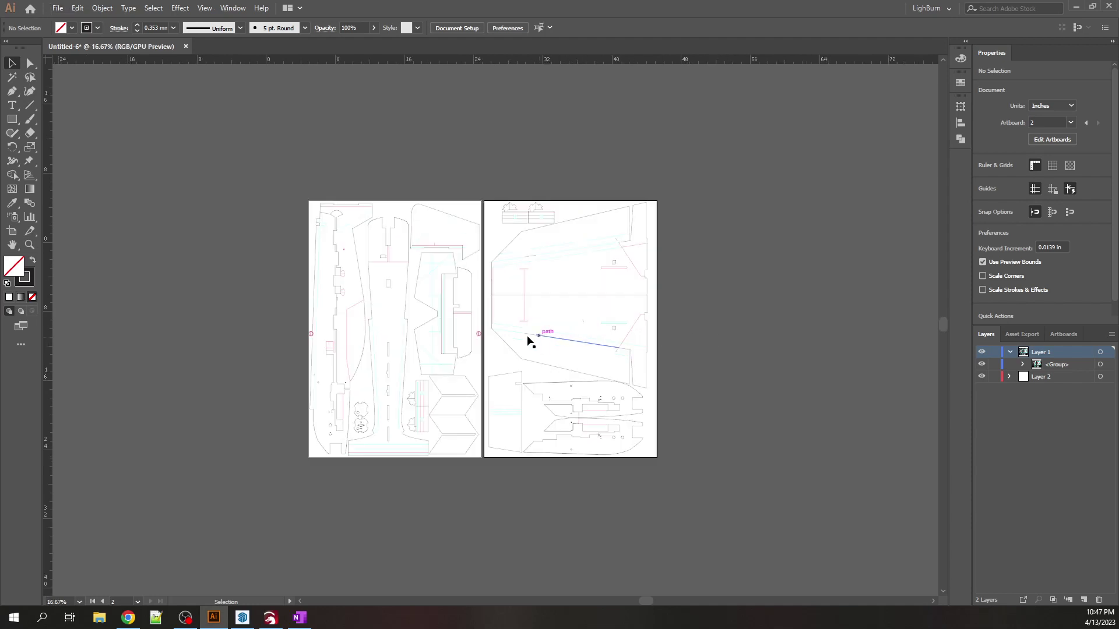
scroll(527, 338, up, 2)
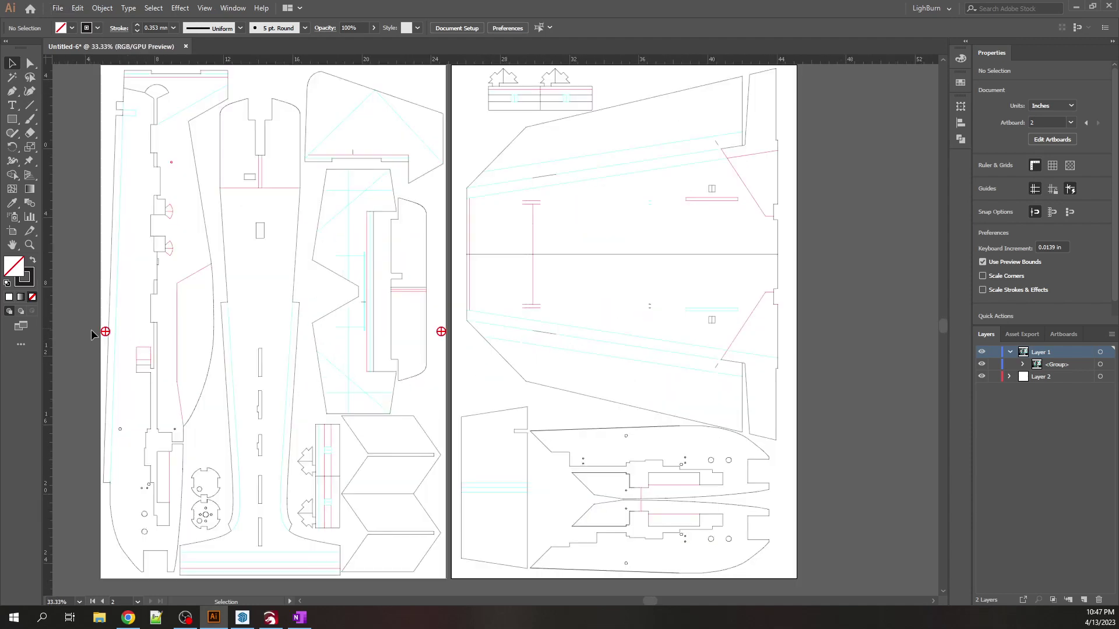
click(106, 333)
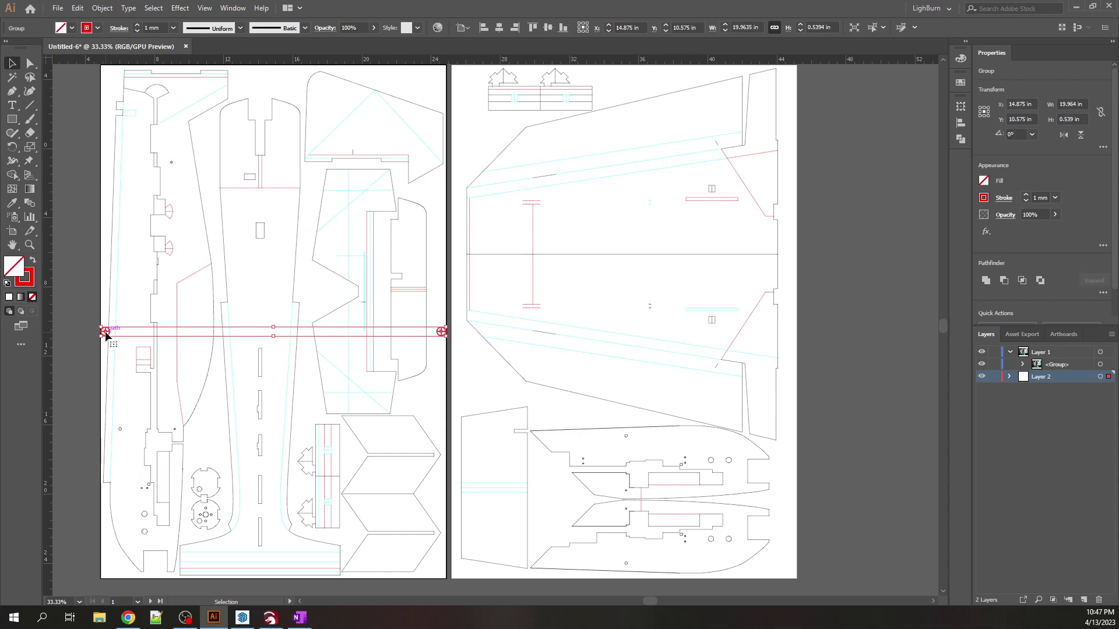
key(a)
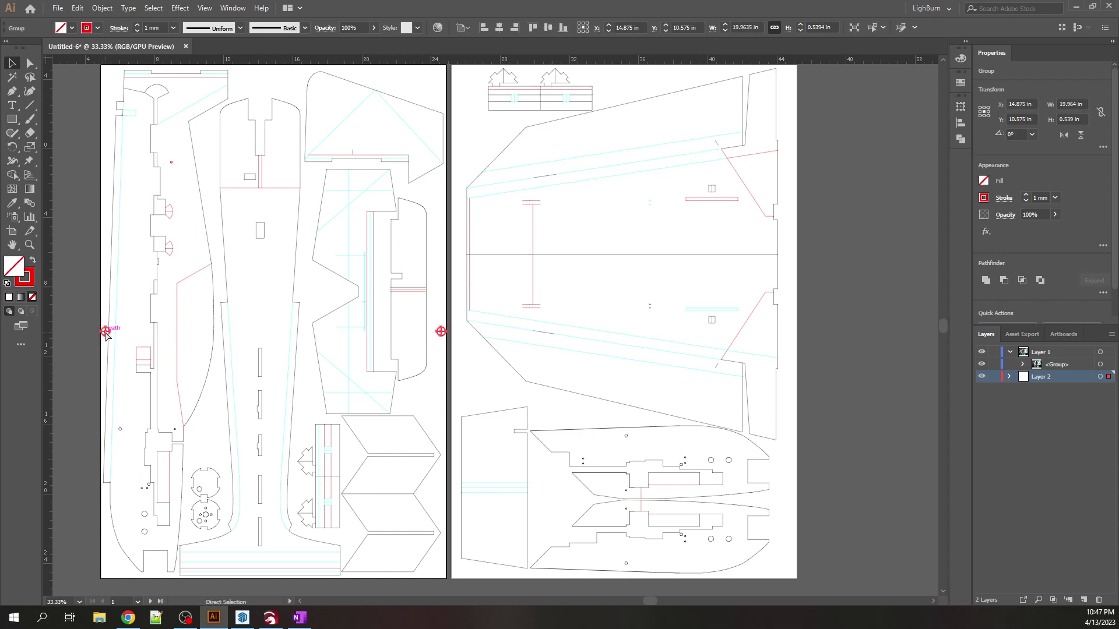
drag(106, 334, 458, 335)
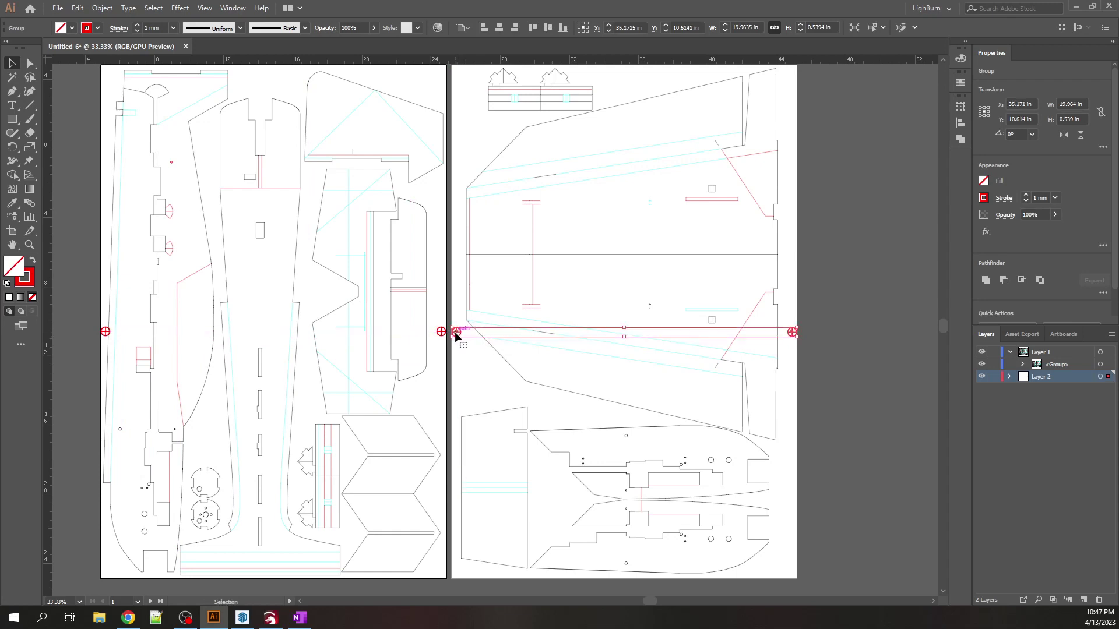
- Align the copied crosshairs with the second artboard's edge, nudging right, then deselect
scroll(458, 335, up, 2)
scroll(456, 336, up, 5)
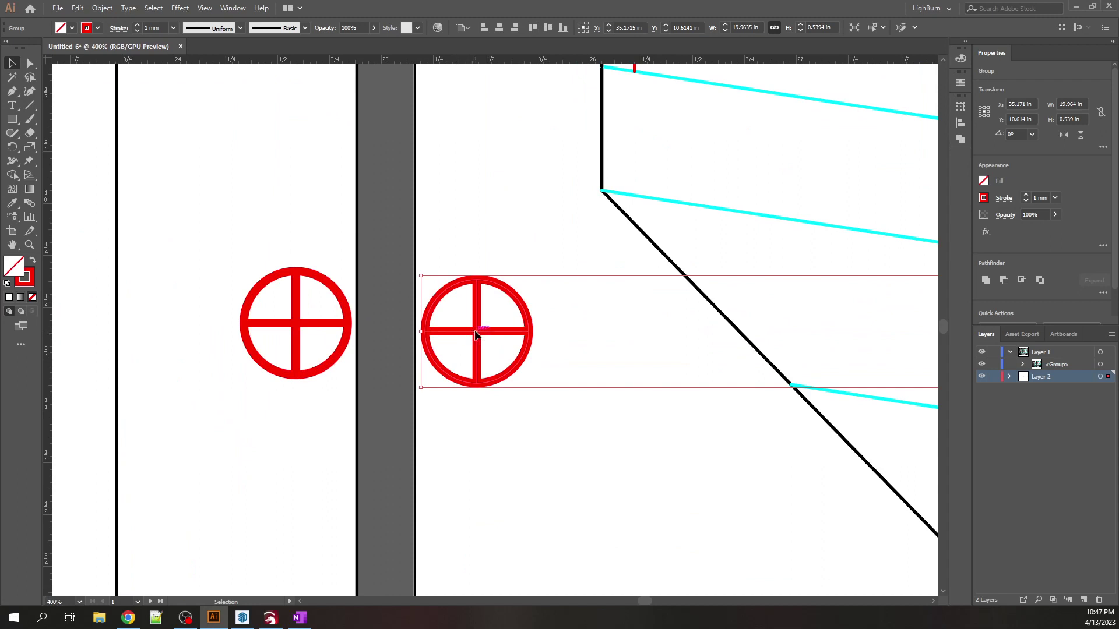
mouse_move(475, 334)
mouse_down()
mouse_move(343, 322)
mouse_move(471, 327)
mouse_up()
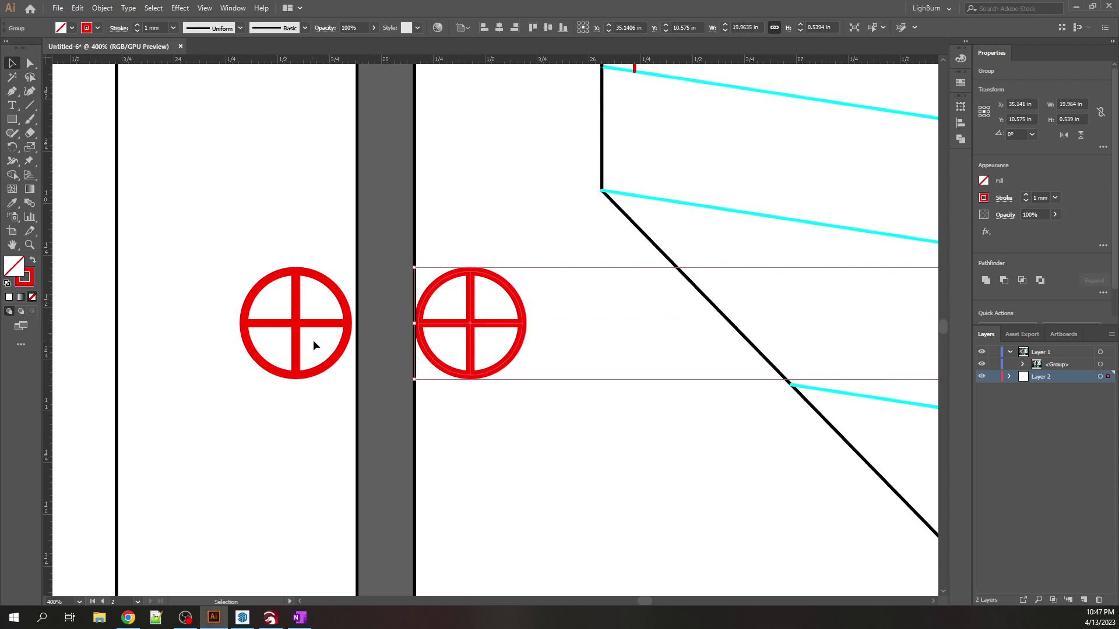
scroll(219, 344, down, 4)
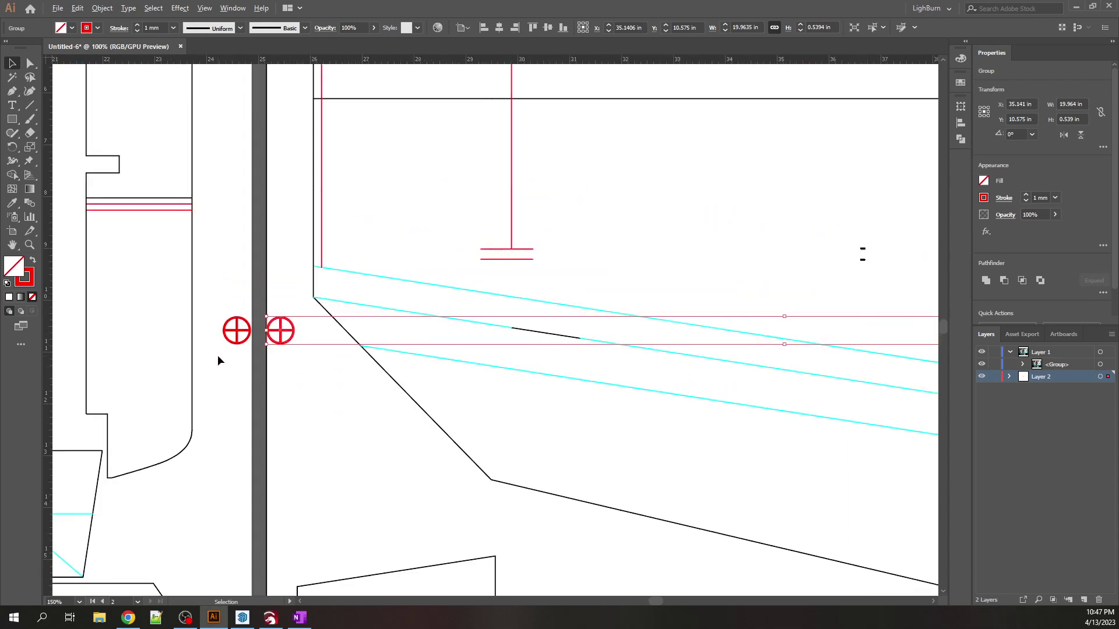
scroll(218, 355, down, 4)
scroll(578, 357, up, 1)
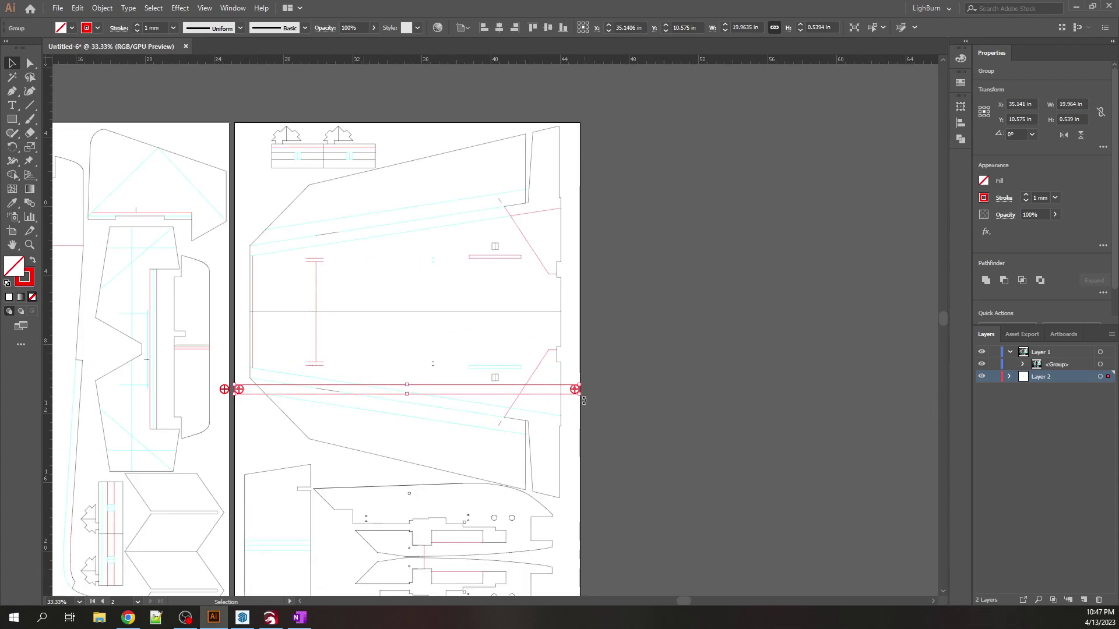
scroll(583, 400, up, 6)
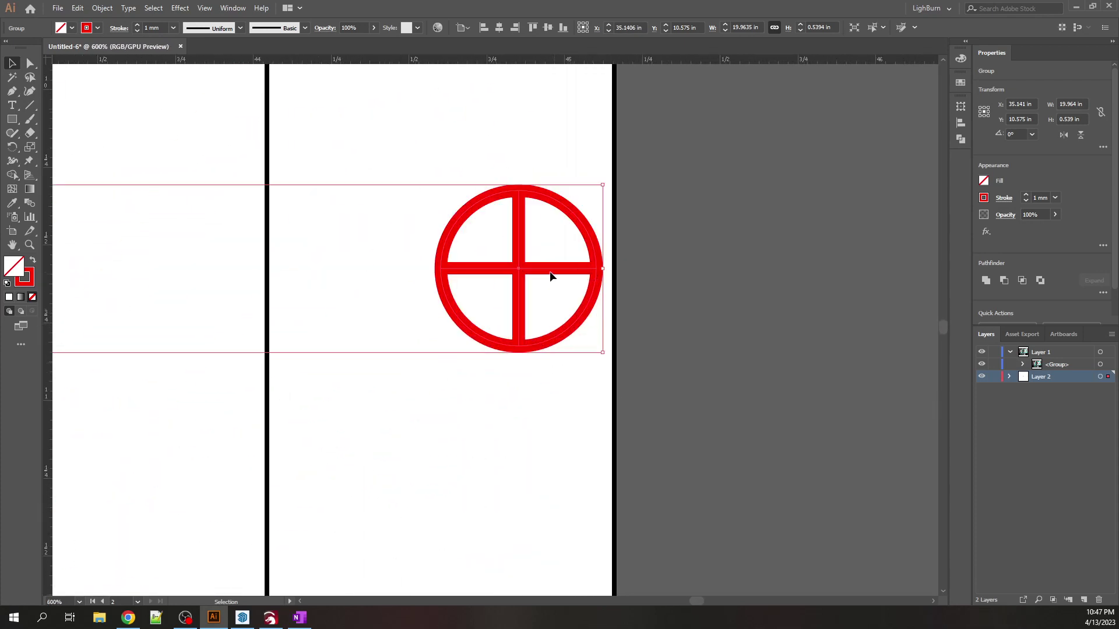
key(Right)
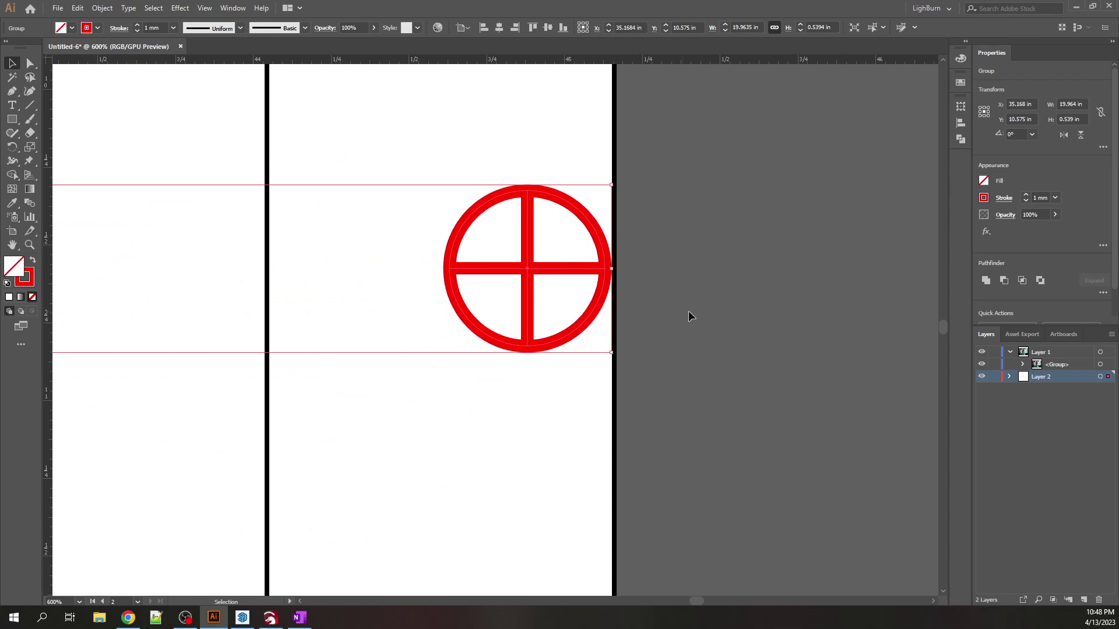
scroll(708, 312, down, 6)
scroll(708, 312, down, 3)
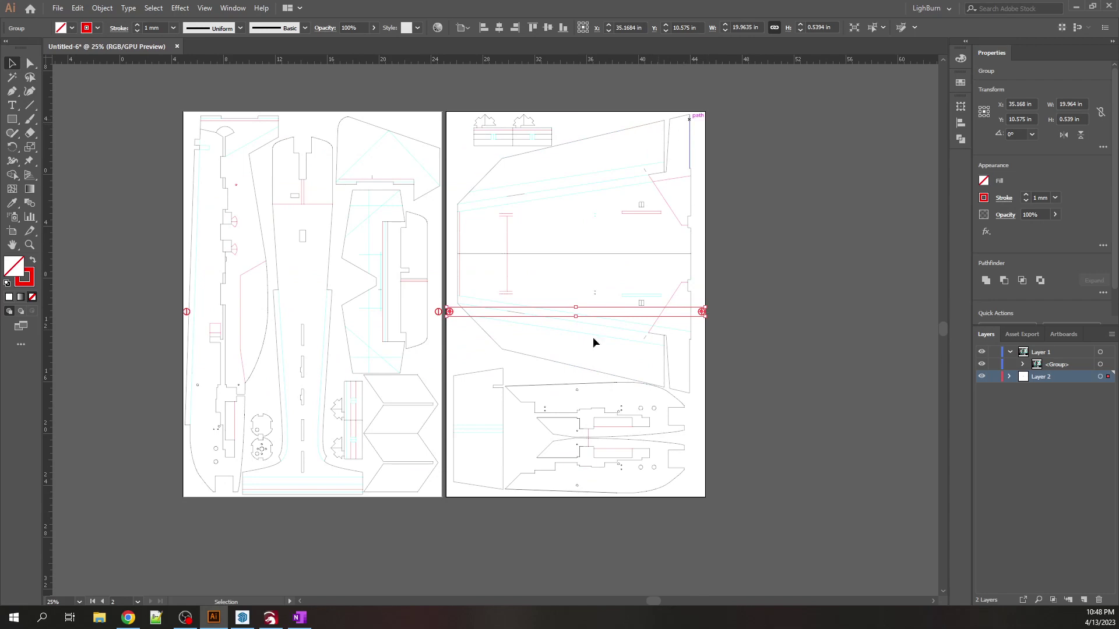
scroll(452, 315, up, 2)
scroll(449, 316, up, 3)
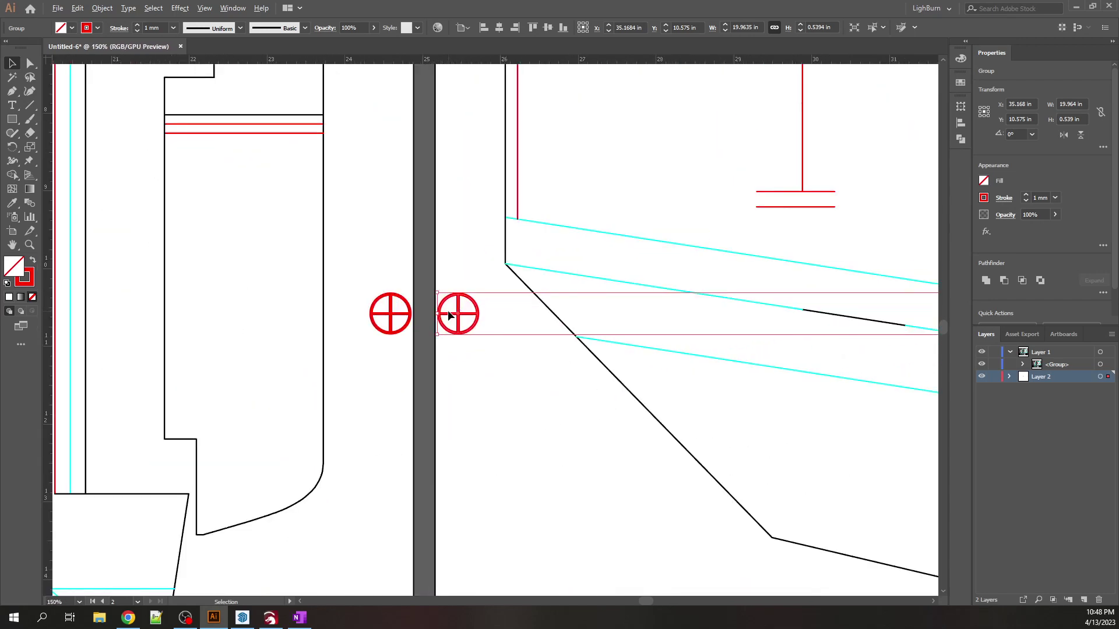
scroll(449, 316, down, 5)
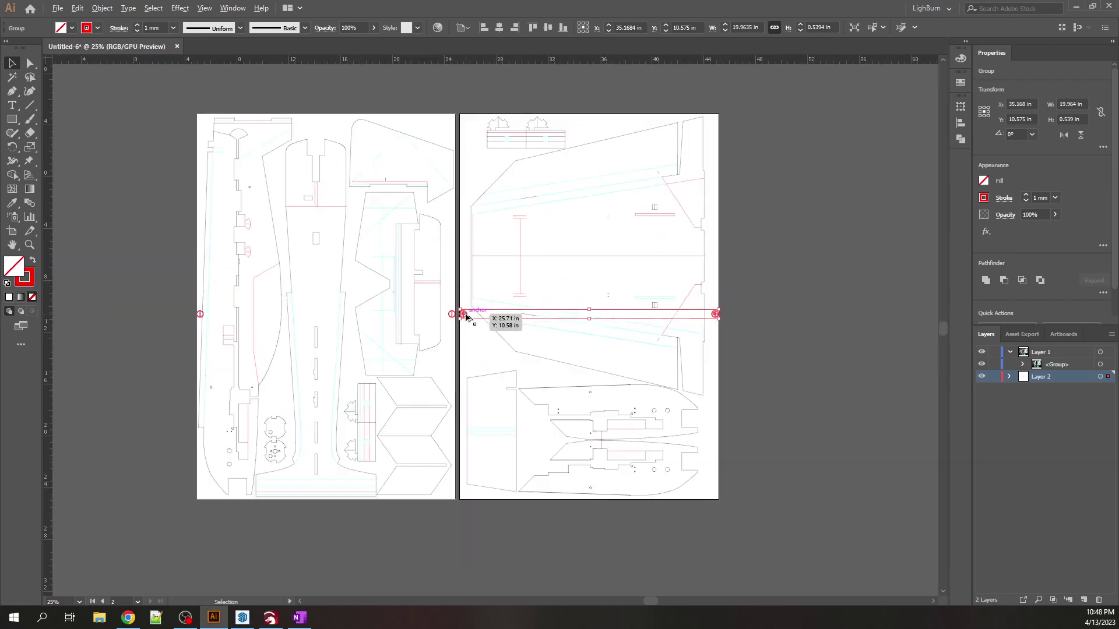
click(864, 266)
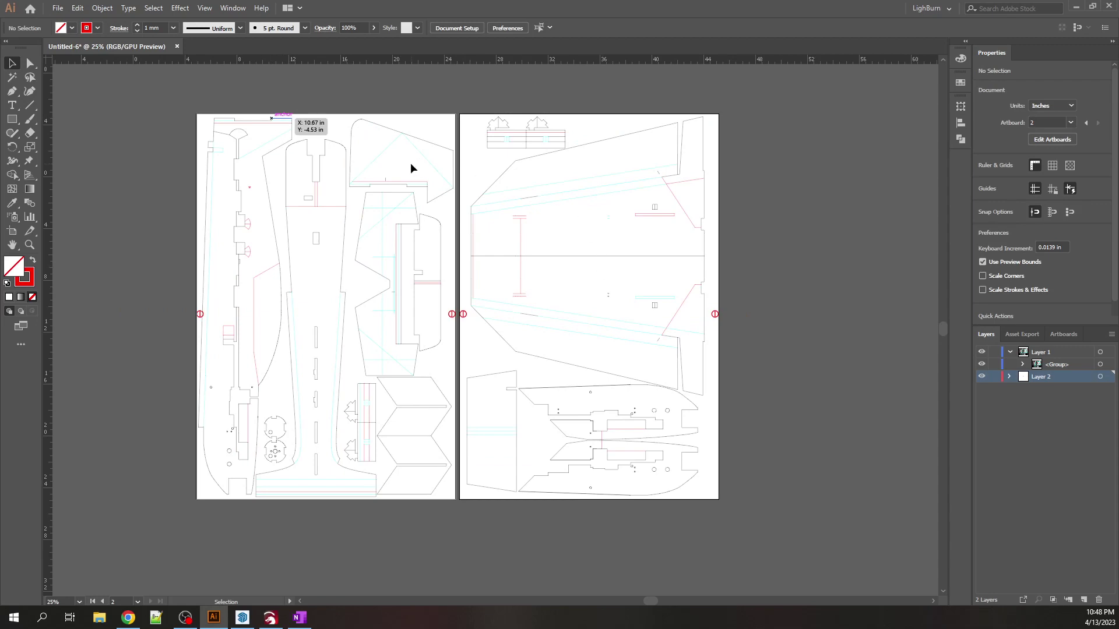
- Zoom in to check the crosshairs on both artboards, then open the File menu
scroll(327, 256, up, 3)
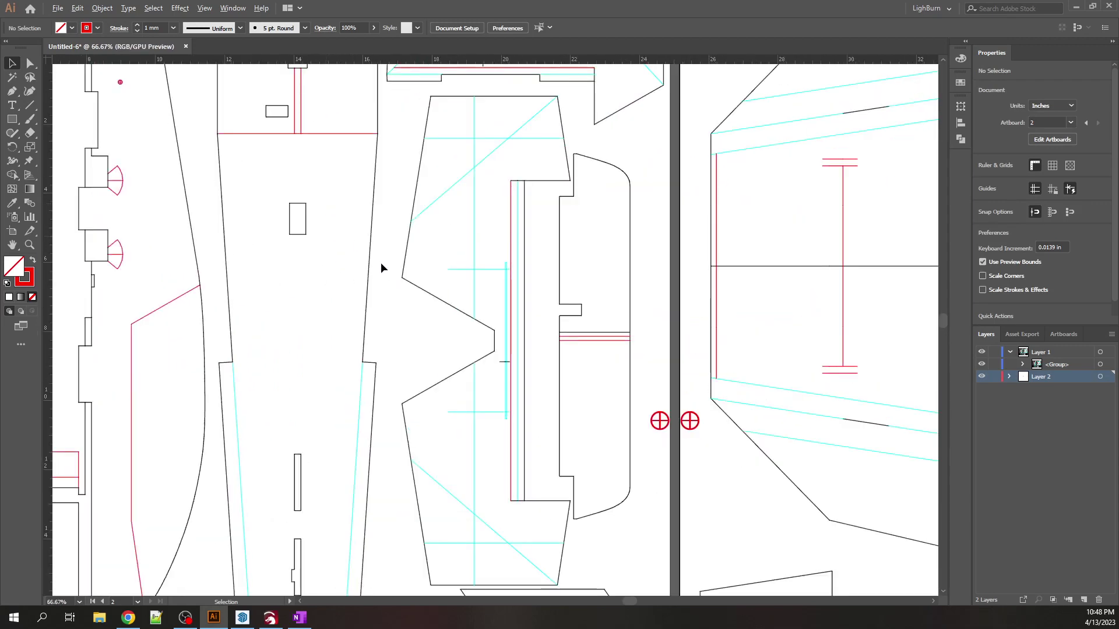
scroll(544, 434, down, 2)
scroll(516, 313, up, 3)
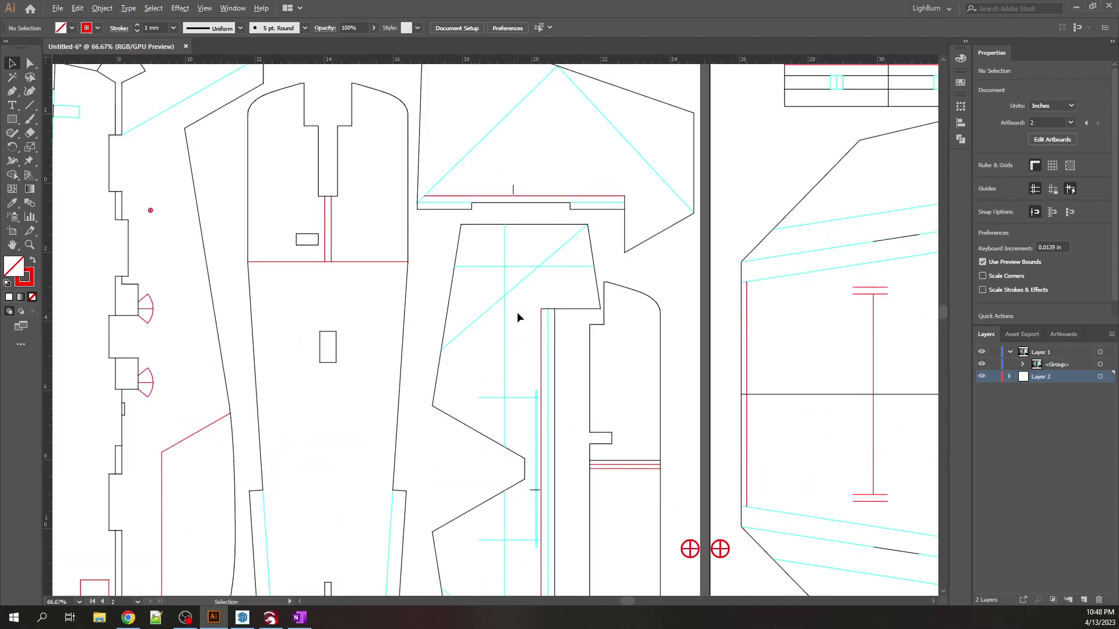
scroll(598, 341, down, 1)
scroll(597, 346, down, 1)
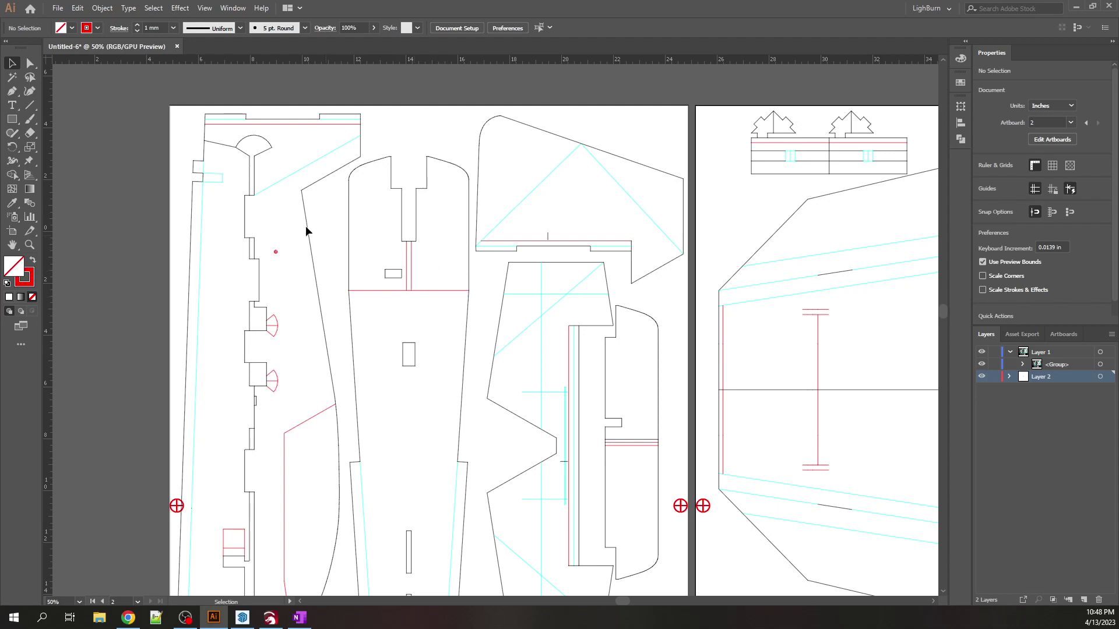
click(58, 8)
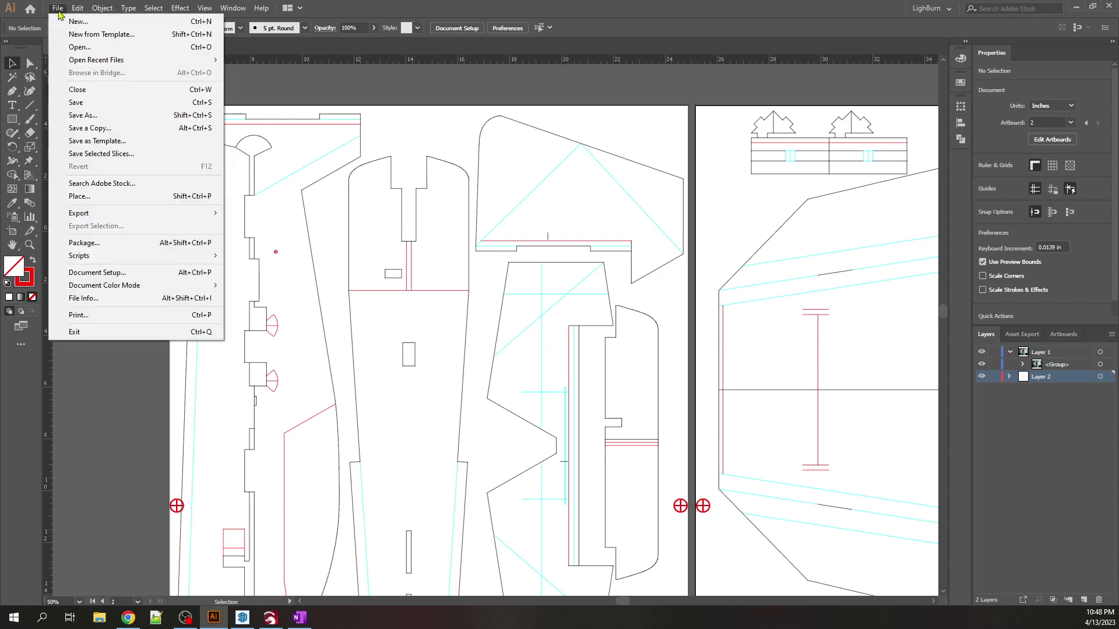
- Save the drawing as RTH-540 Edge-30inch 47Foam-V6.ai and switch to LightBurn
click(74, 121)
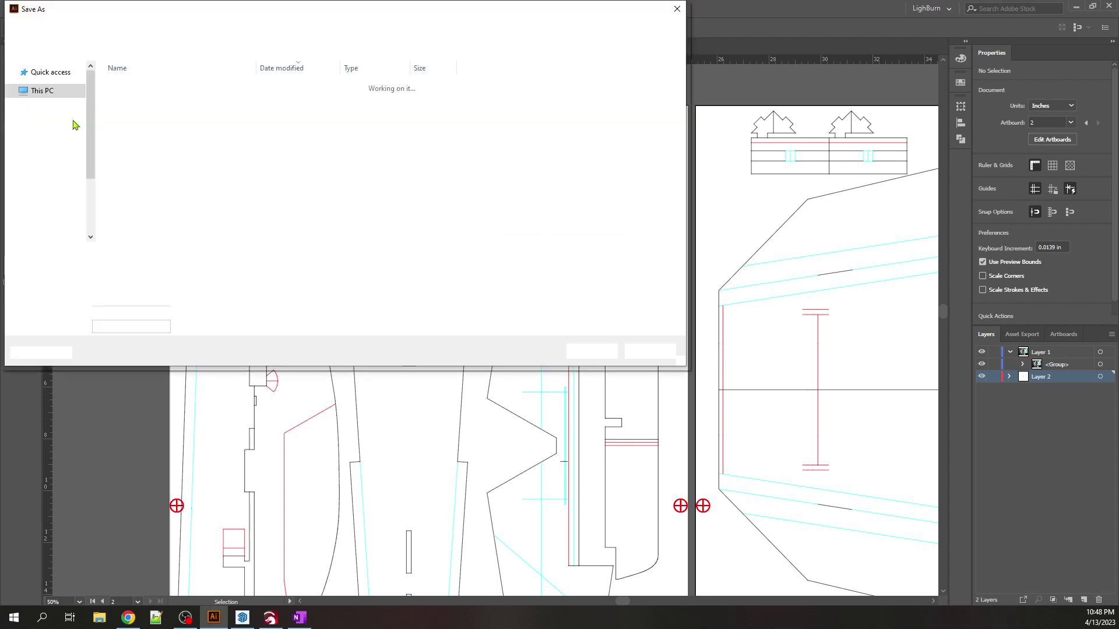
click(186, 85)
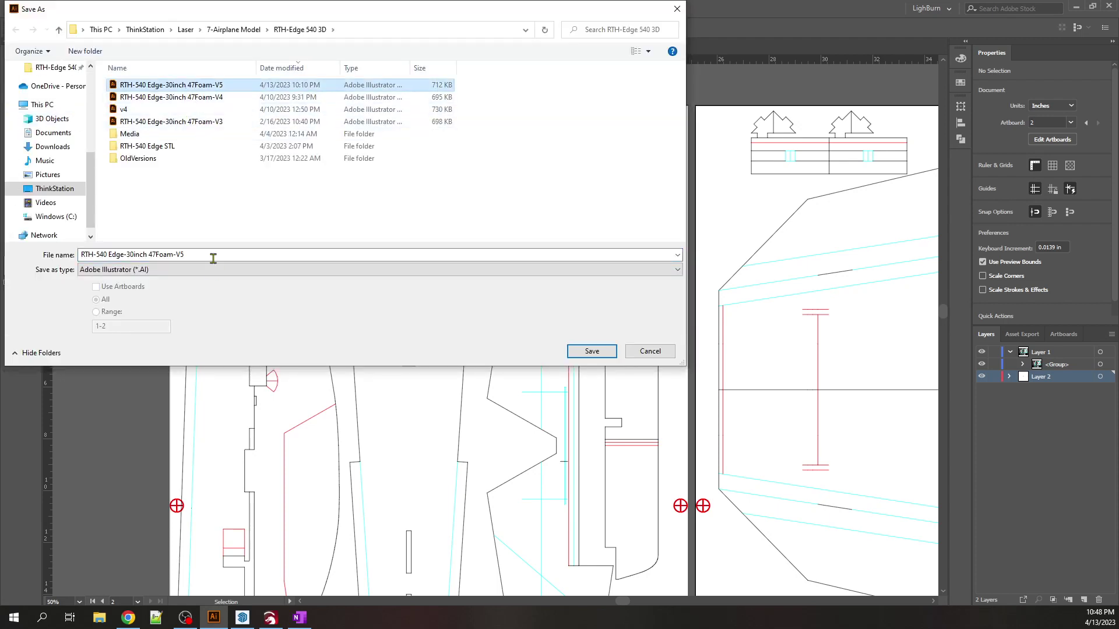
click(205, 255)
double_click(205, 255)
text(V)
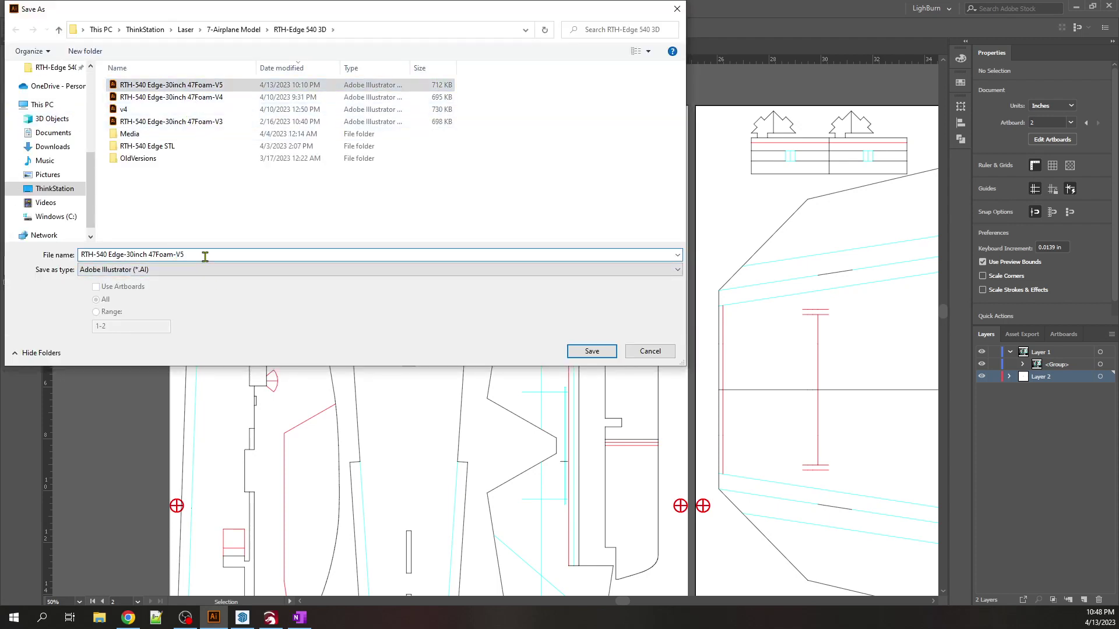
text(6)
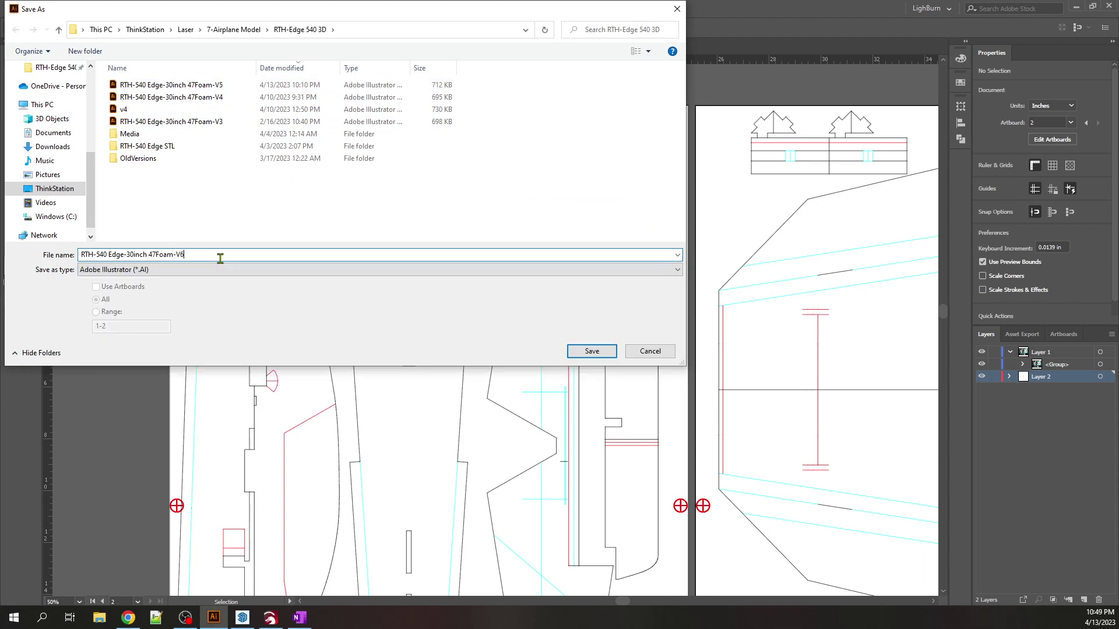
click(589, 351)
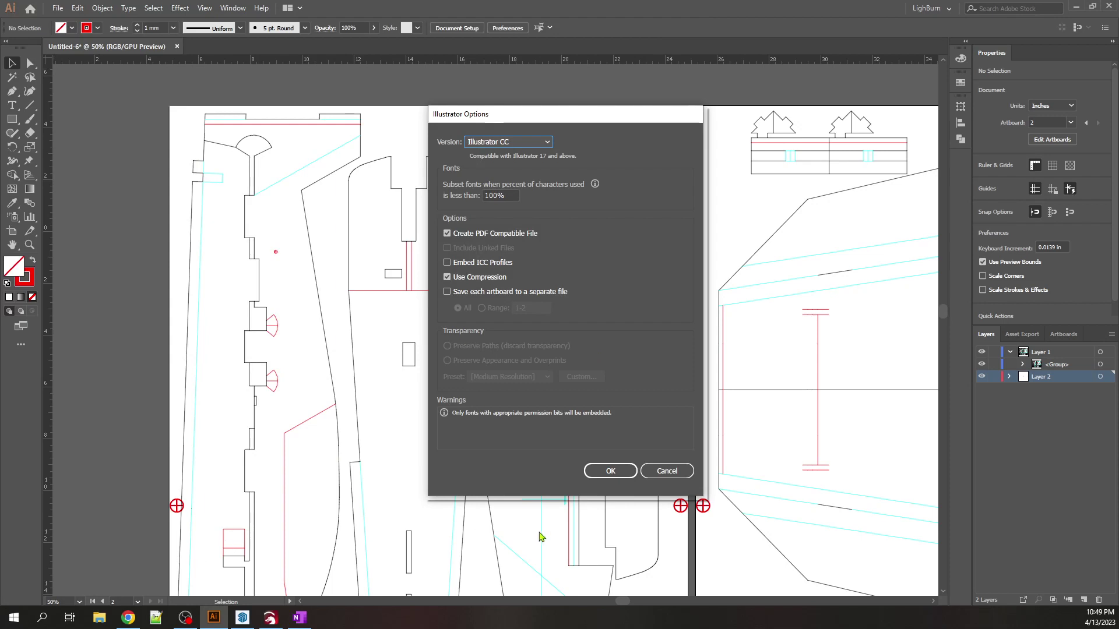
click(612, 472)
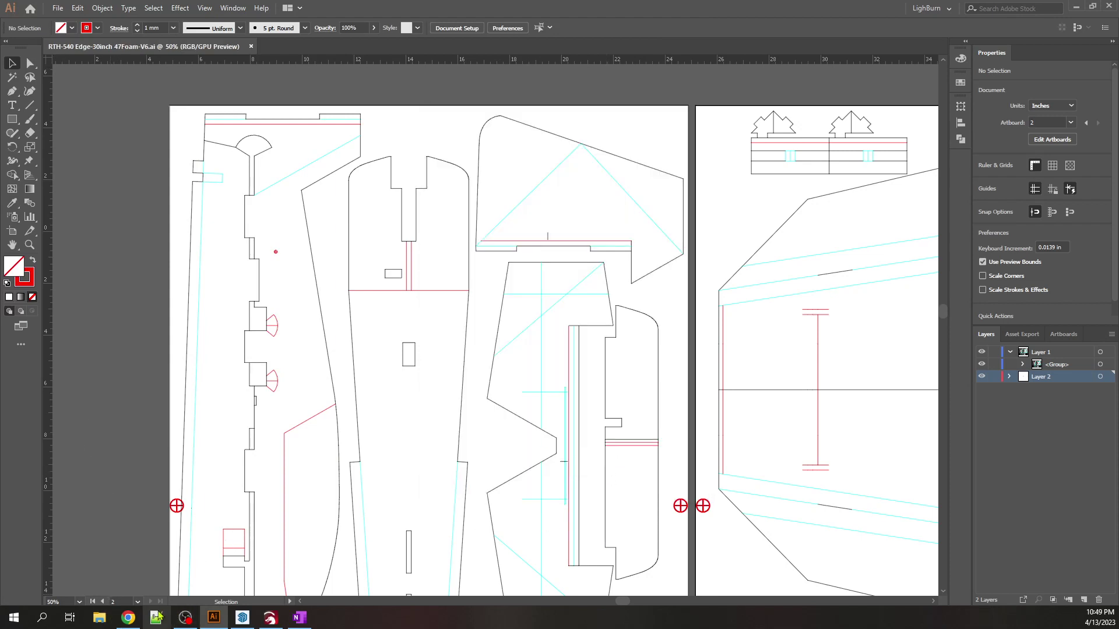
click(265, 621)
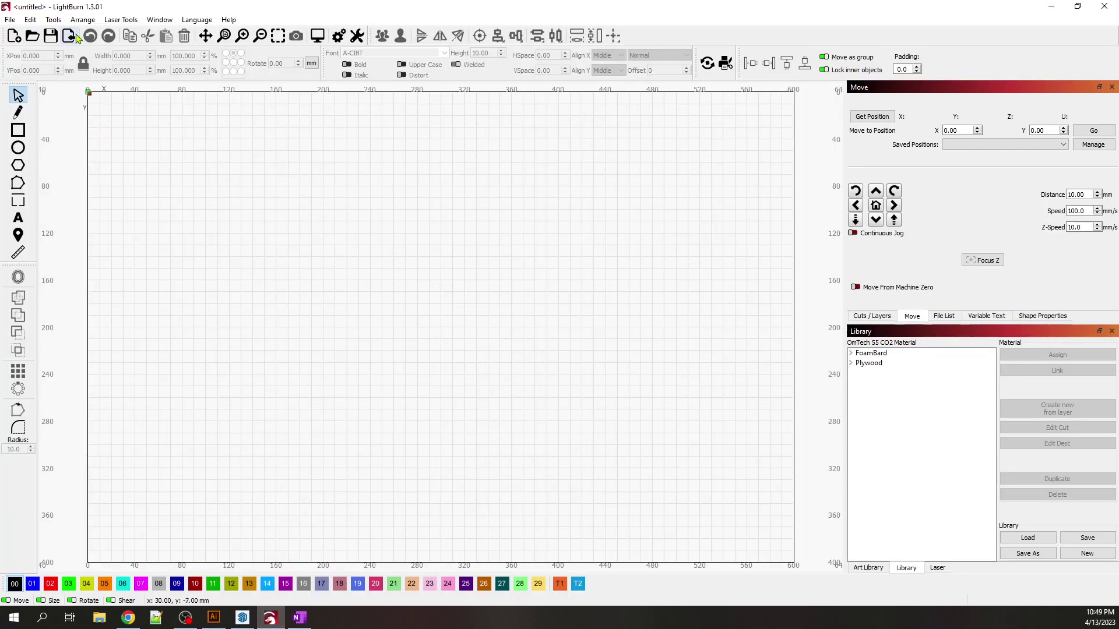
- Open LightBurn's Tools menu and move across to the Edit menu
click(54, 19)
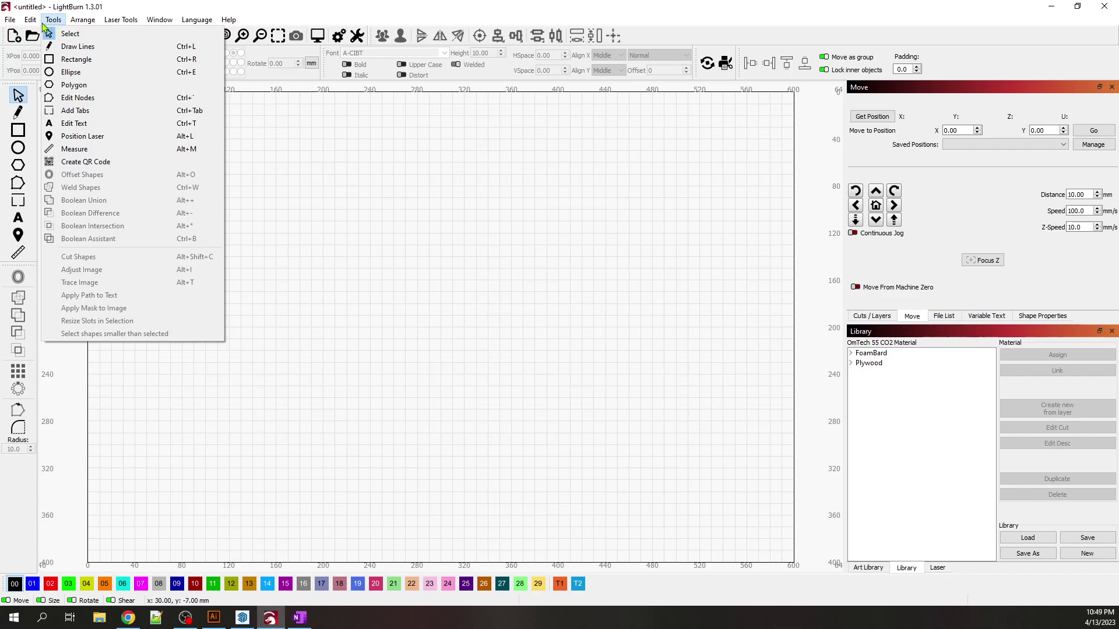
mouse_move(32, 21)
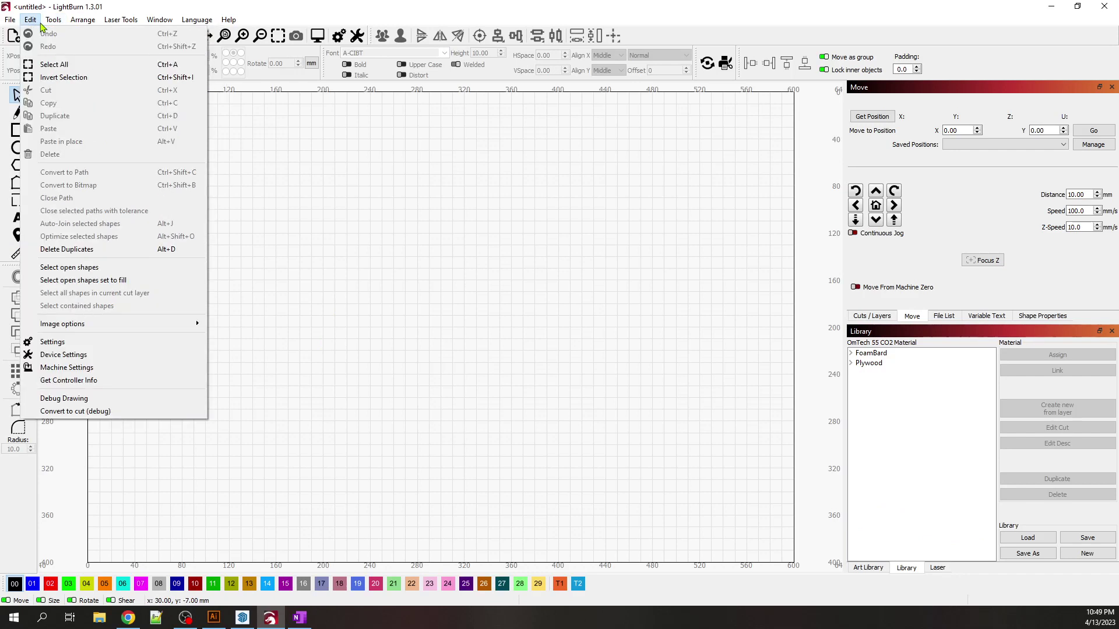
- Review File Settings (DXF in millimeters, unit auto-detect off, SVG at 96 DPI) and confirm them
click(78, 343)
click(389, 354)
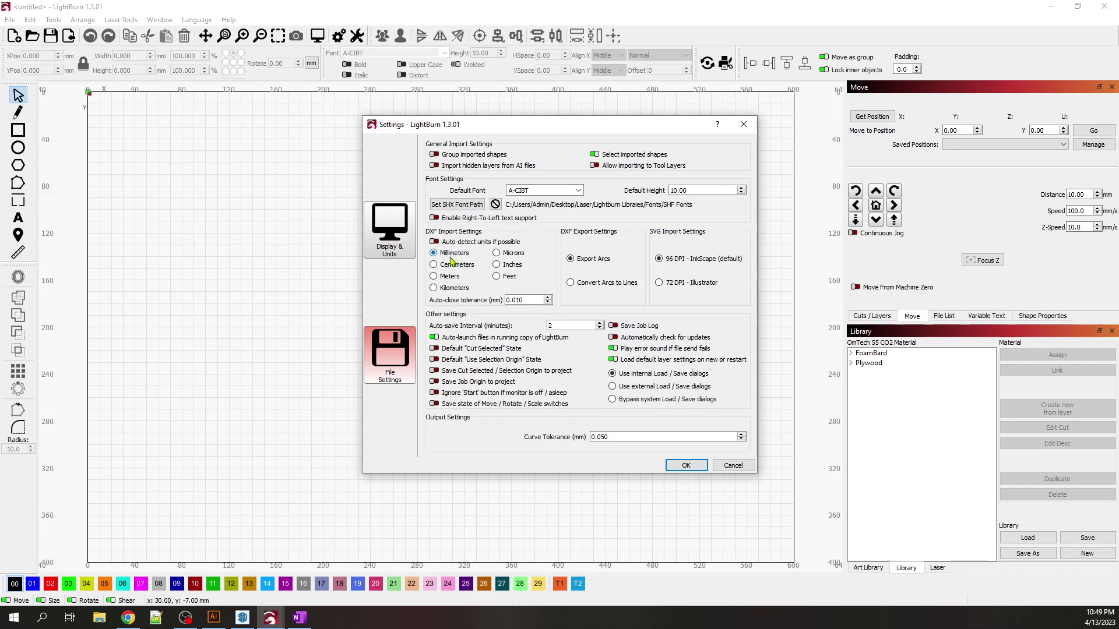
click(686, 465)
click(685, 465)
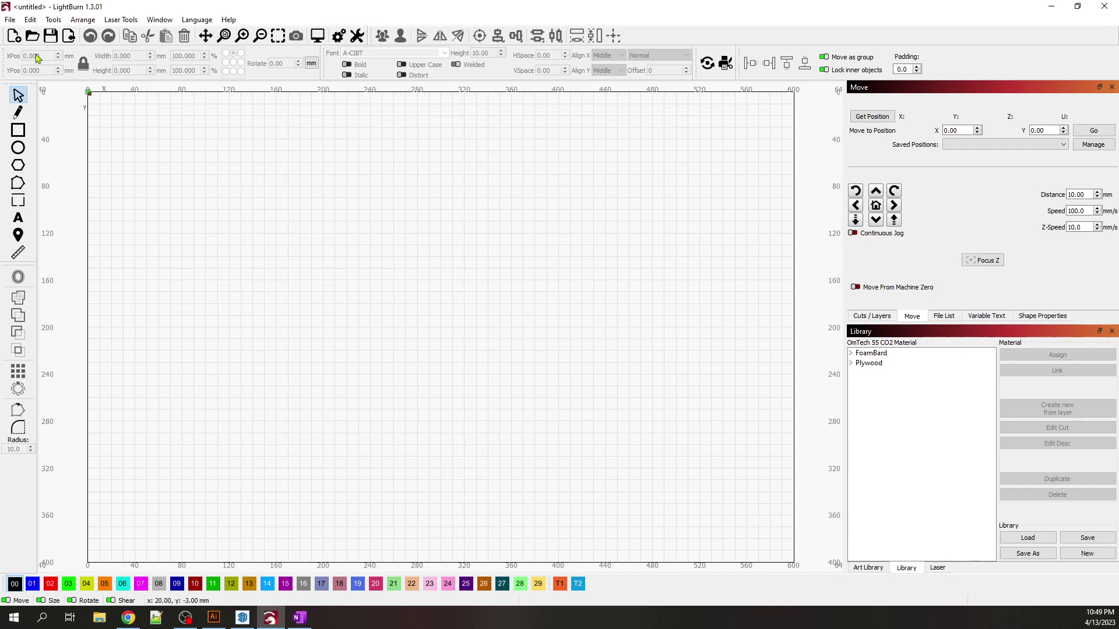
- Import RTH-540 Edge-30inch 47Foam-V6 onto the LightBurn canvas
click(12, 20)
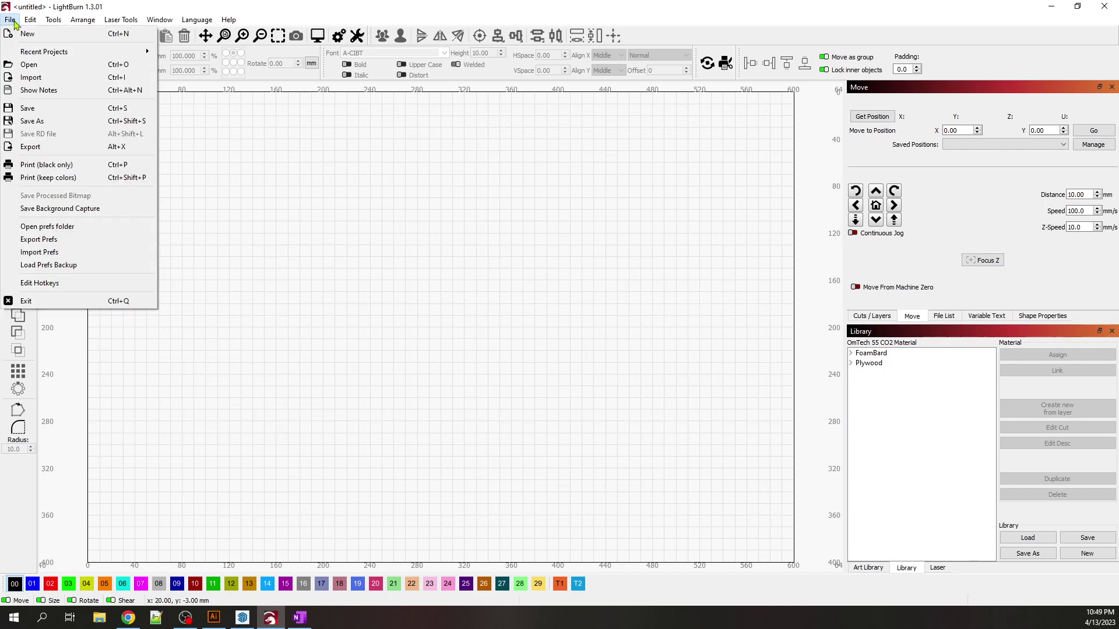
click(46, 79)
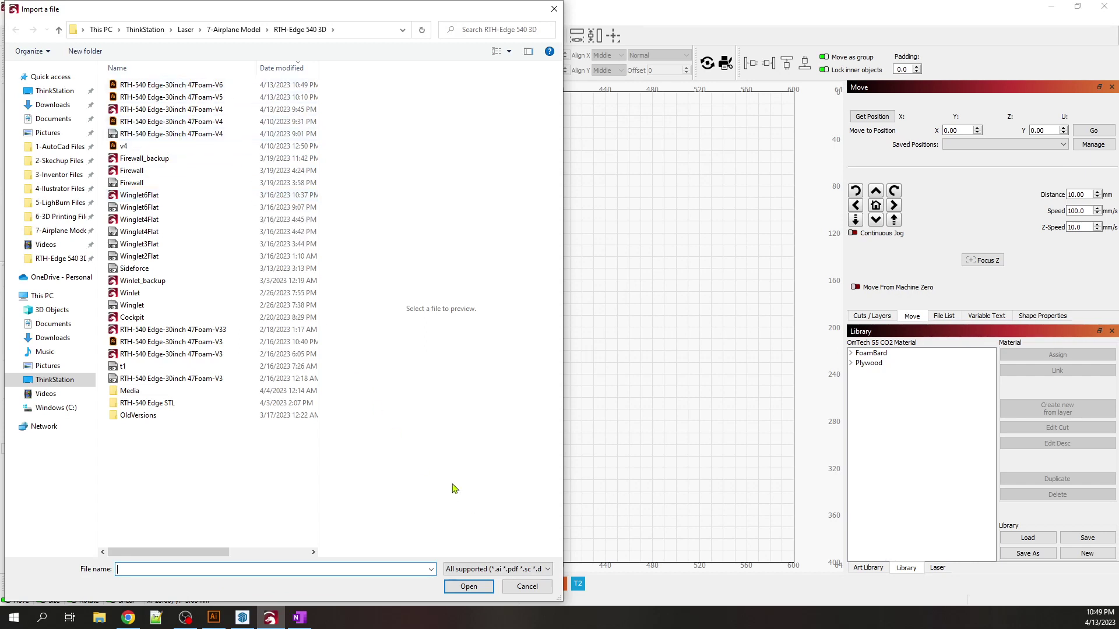
click(197, 88)
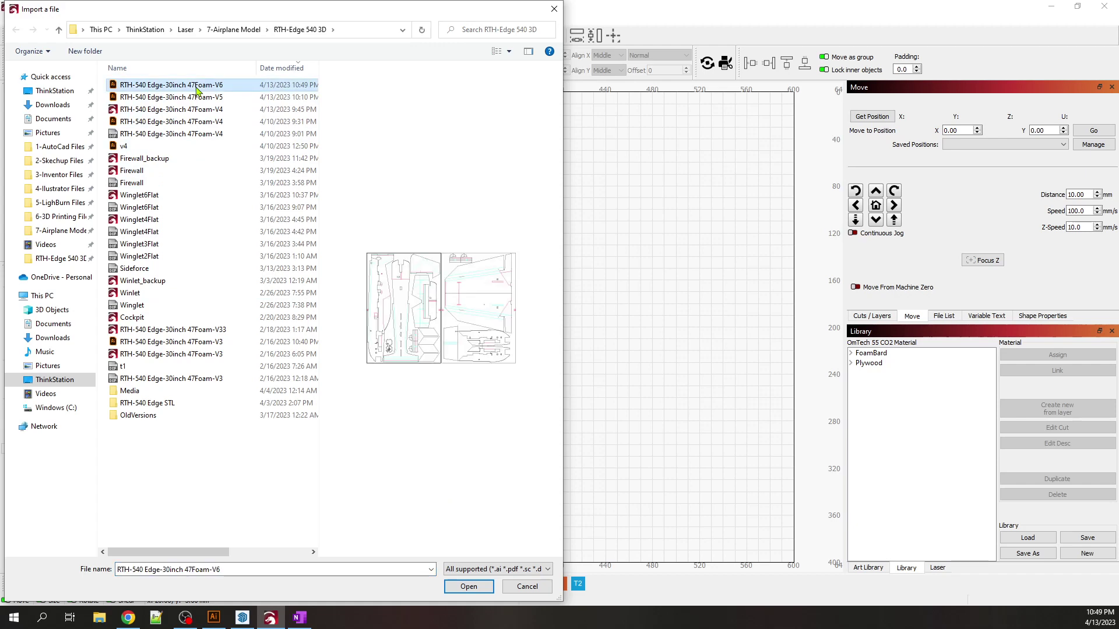
click(466, 587)
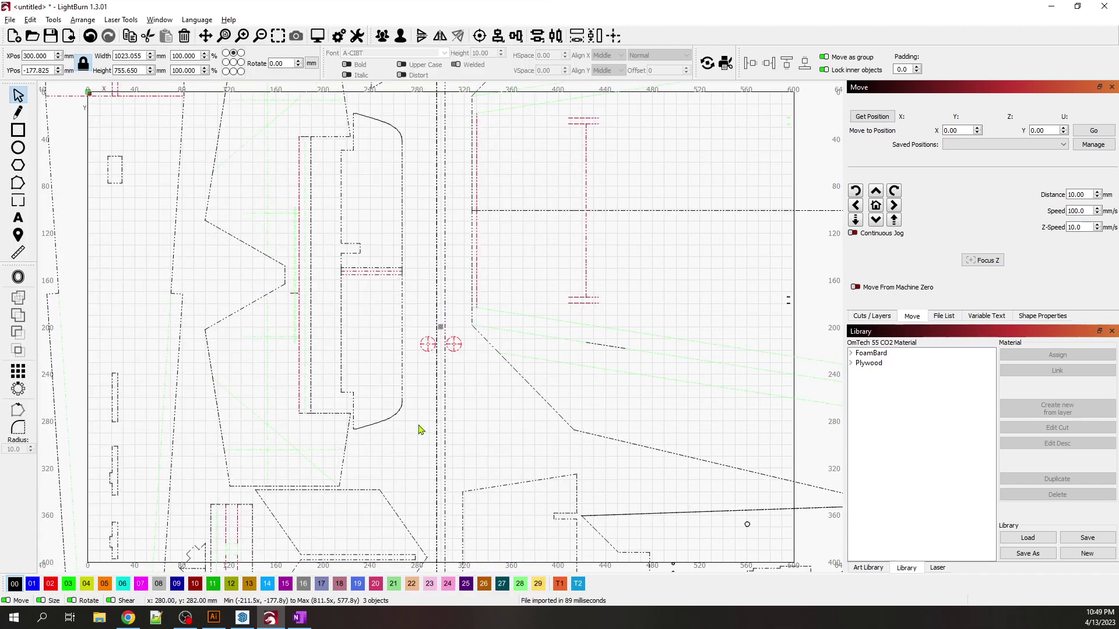
- Move the imported design so its top-left corner sits at the workspace origin
scroll(421, 429, down, 3)
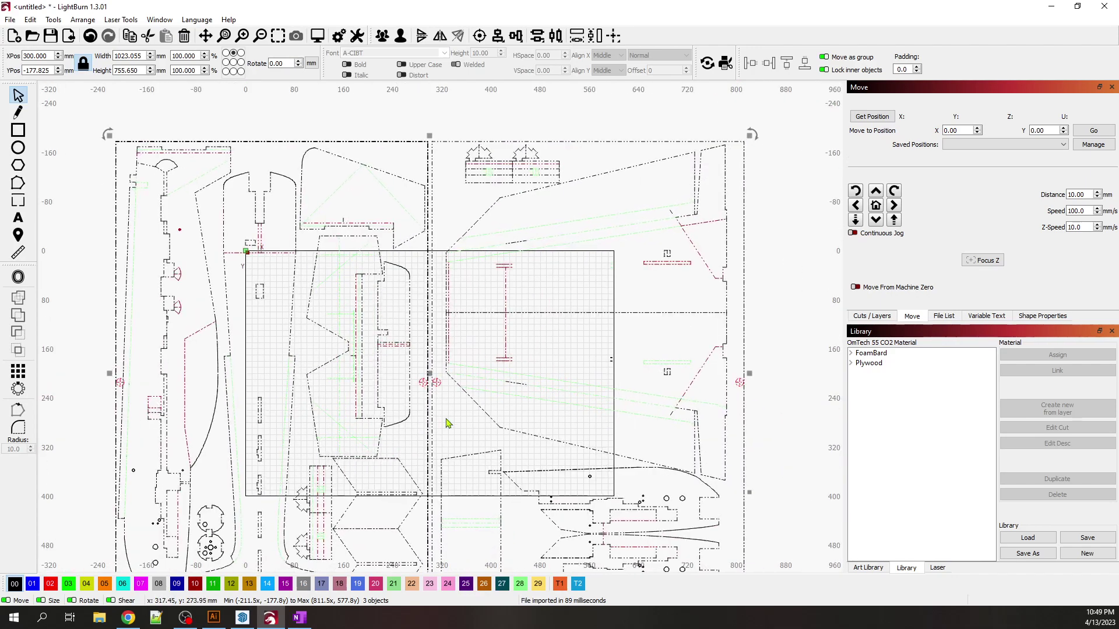
scroll(524, 390, down, 1)
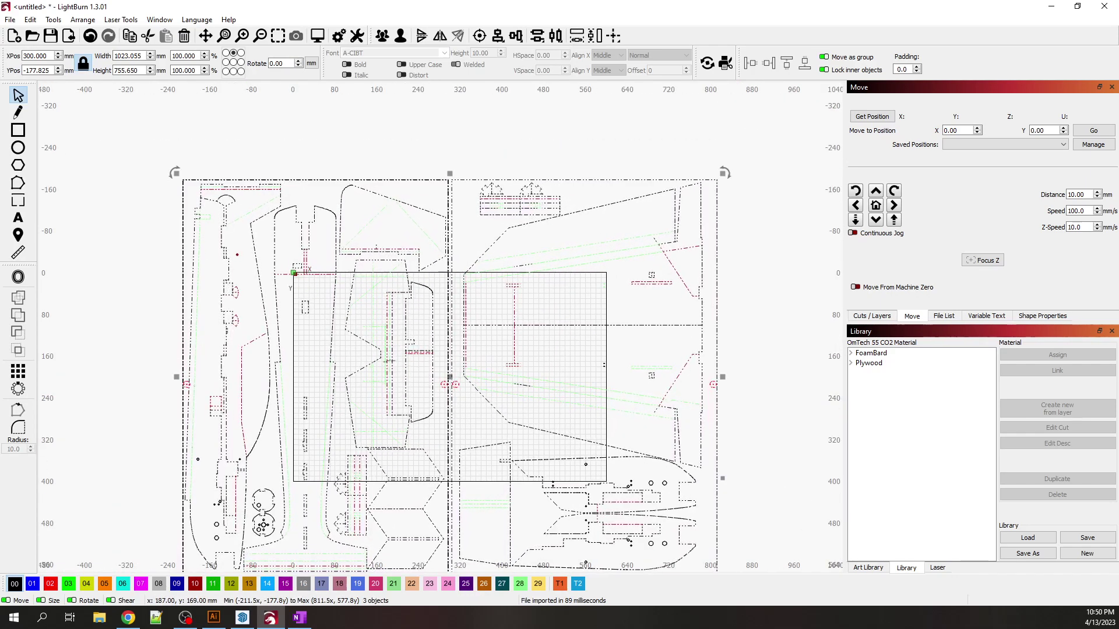
drag(392, 360, 537, 444)
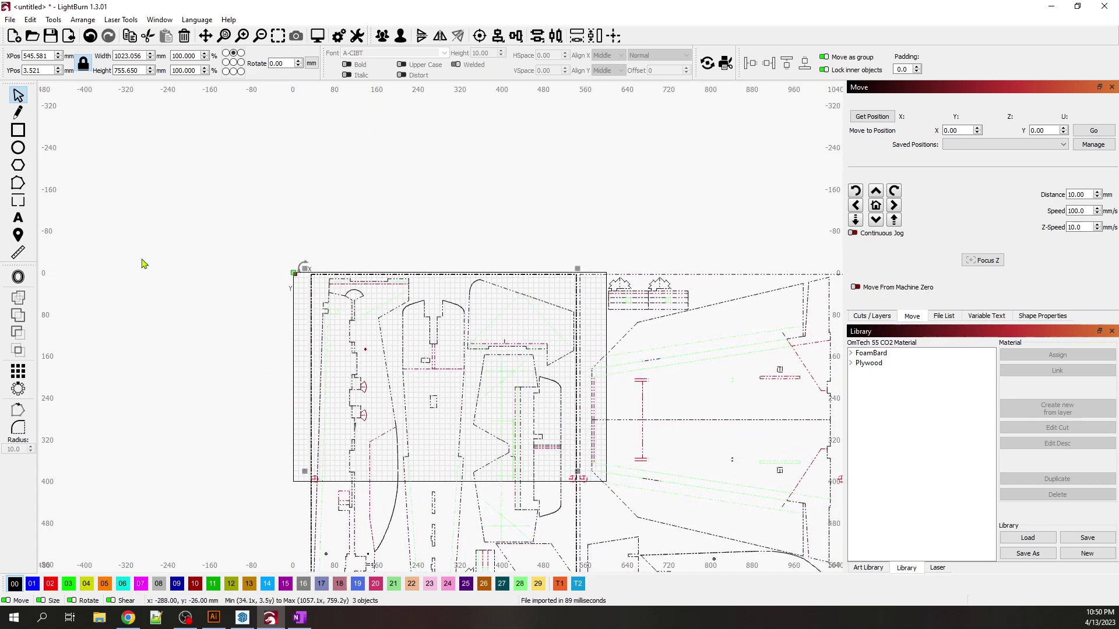
scroll(117, 245, down, 3)
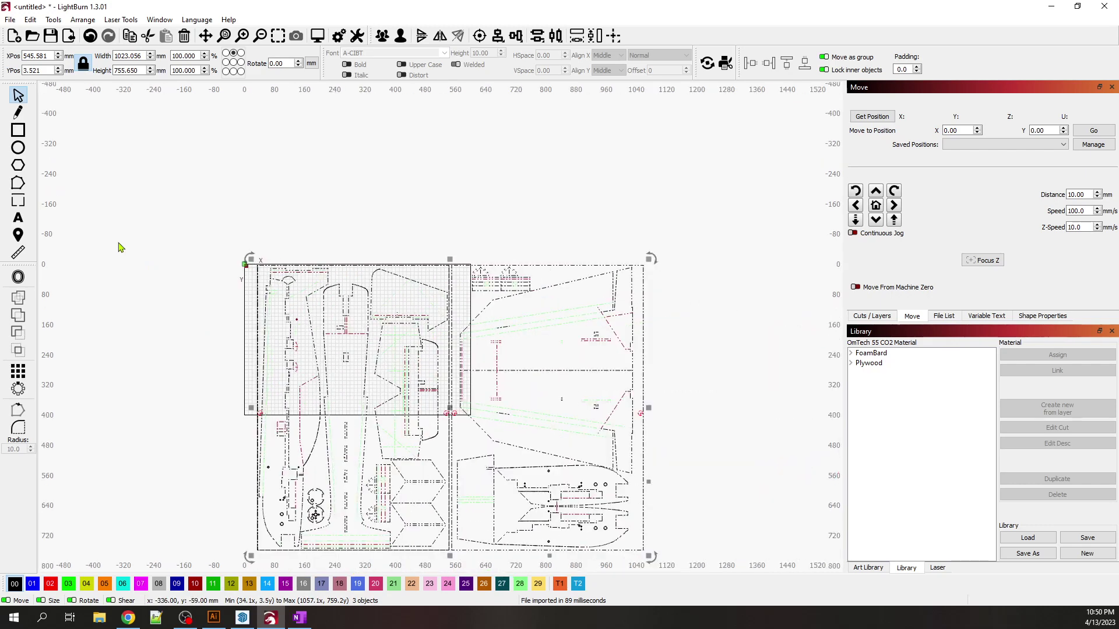
click(681, 263)
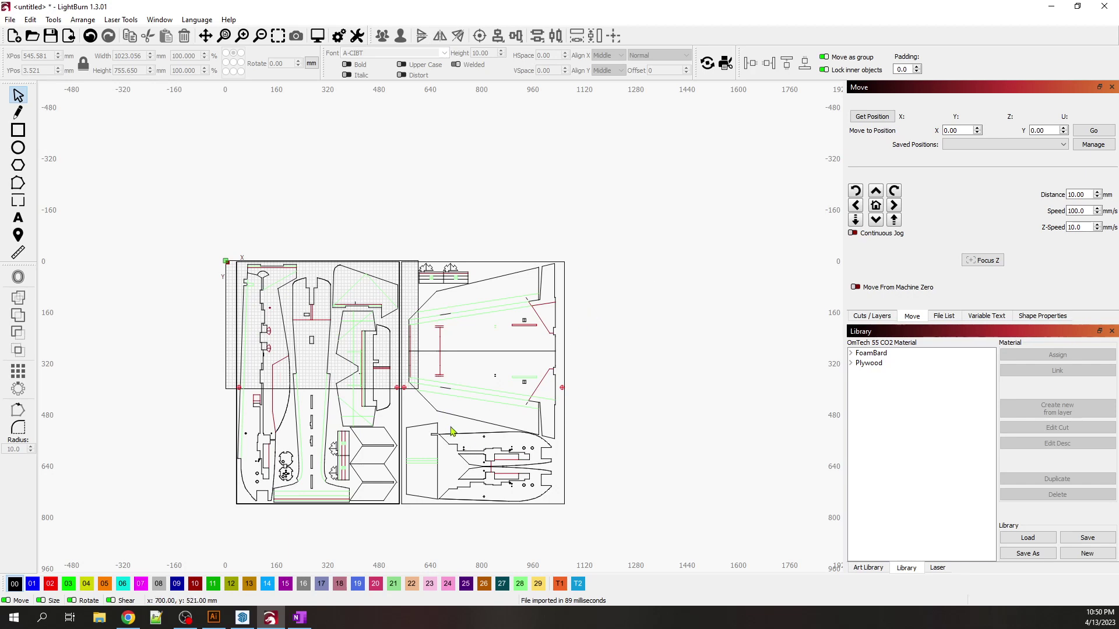
- Marquee-select the right-hand parts, then clear the selection
scroll(452, 428, up, 2)
scroll(453, 420, up, 1)
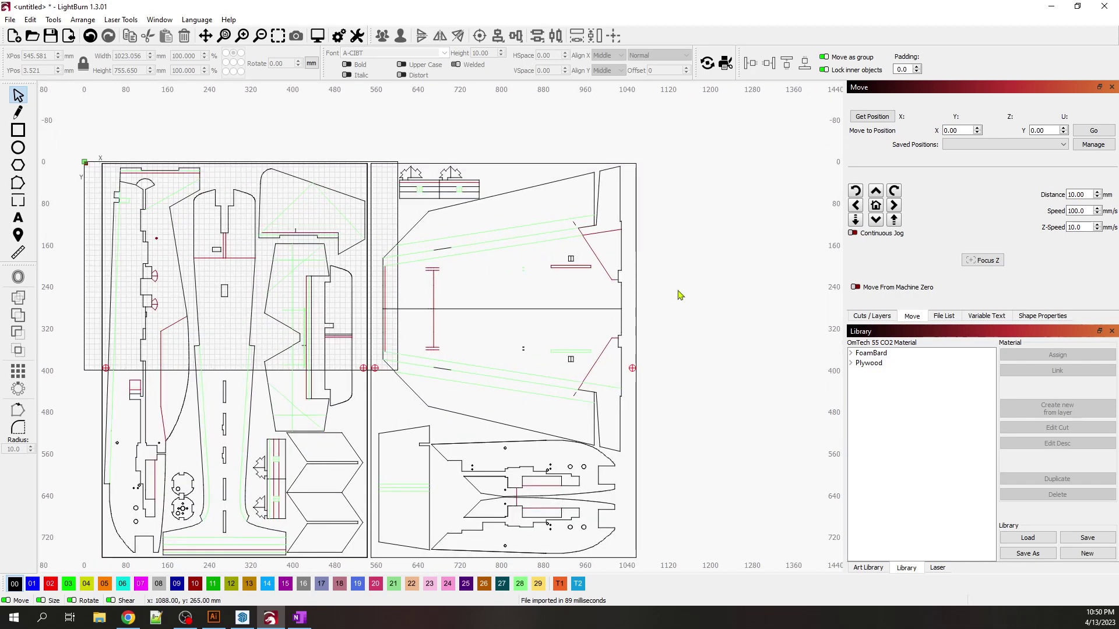
scroll(707, 254, down, 1)
drag(708, 131, 422, 527)
click(702, 300)
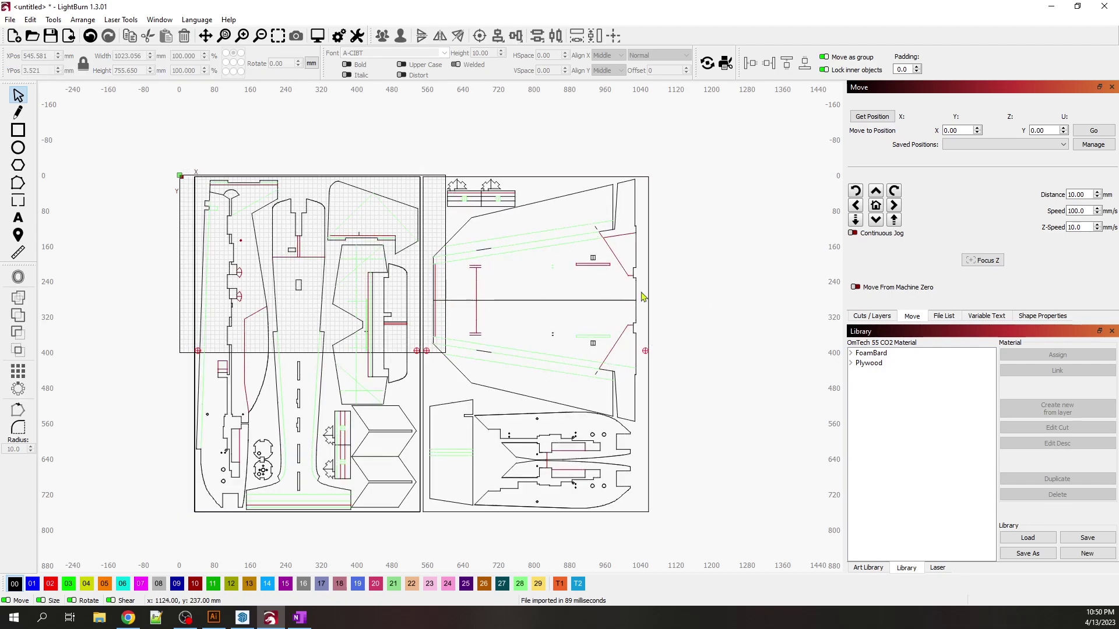
- Ungroup the imported design
click(527, 302)
right_click(527, 301)
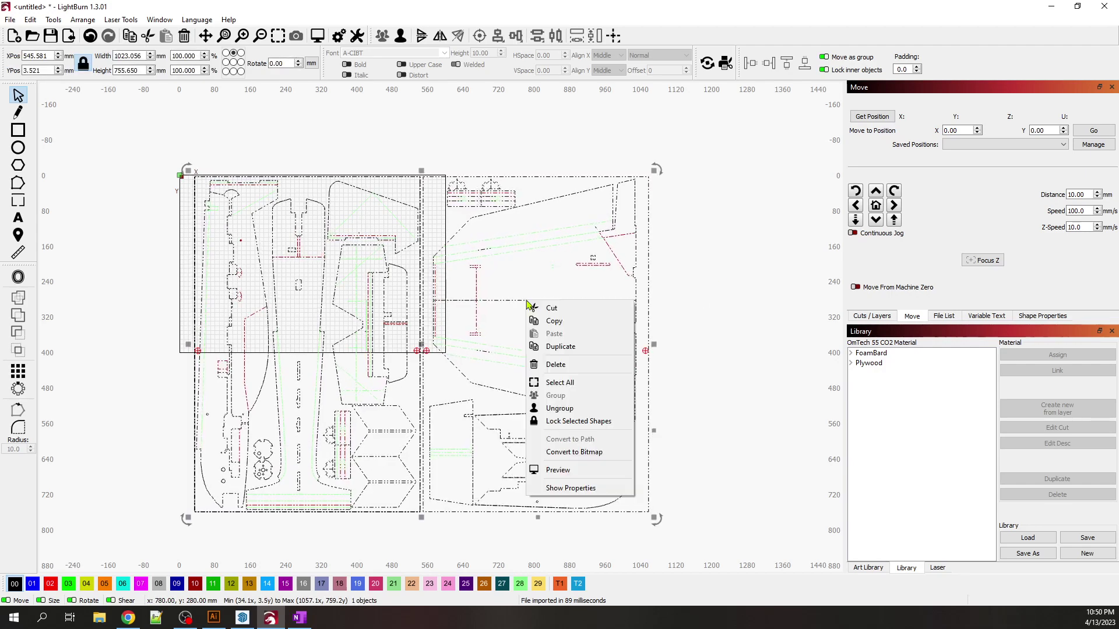
click(574, 408)
click(701, 281)
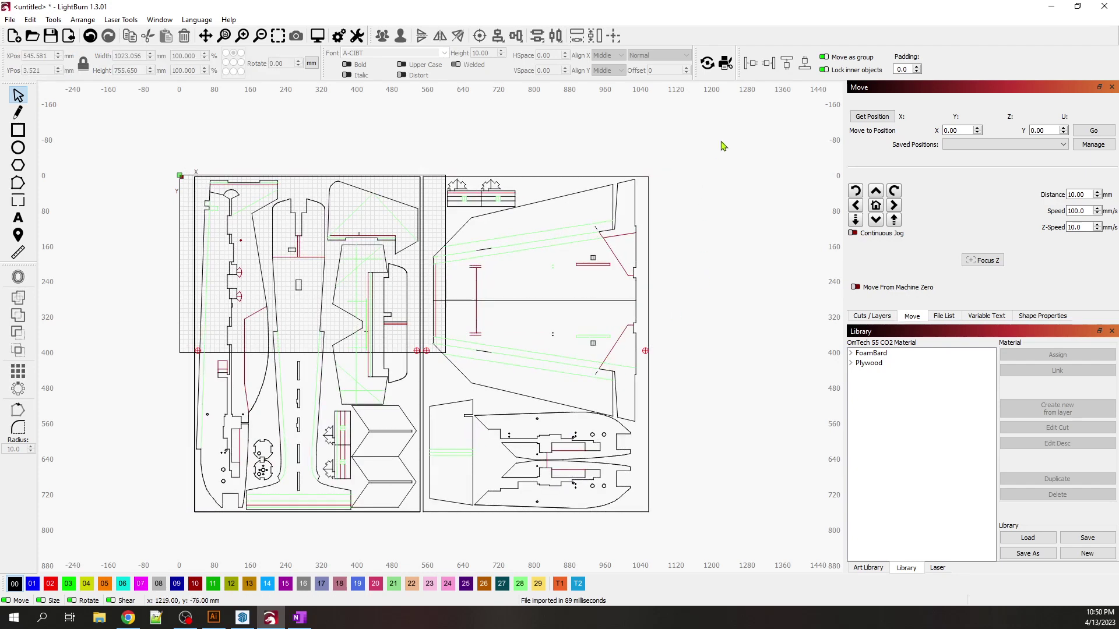
- Group the right-hand sheet's parts and move the group well to the right
drag(721, 134, 426, 549)
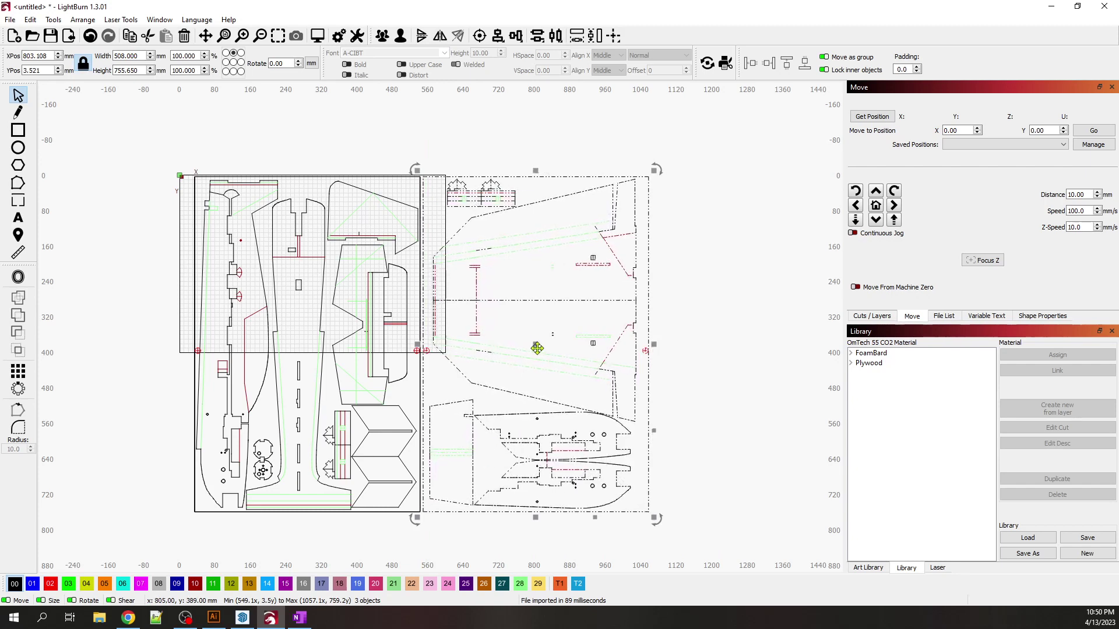
right_click(556, 321)
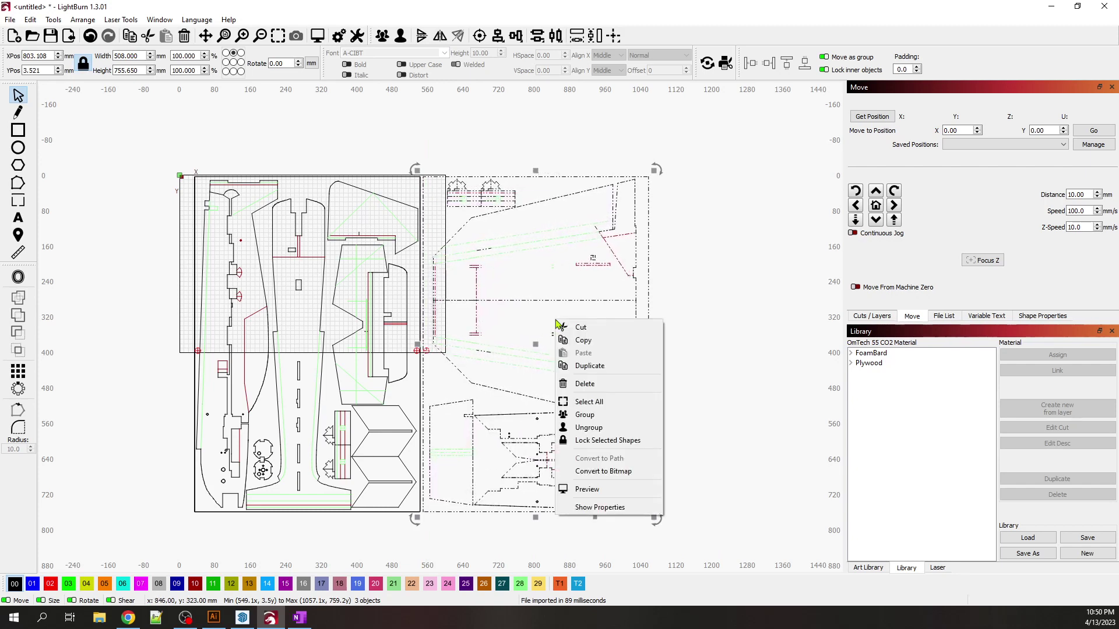
click(584, 414)
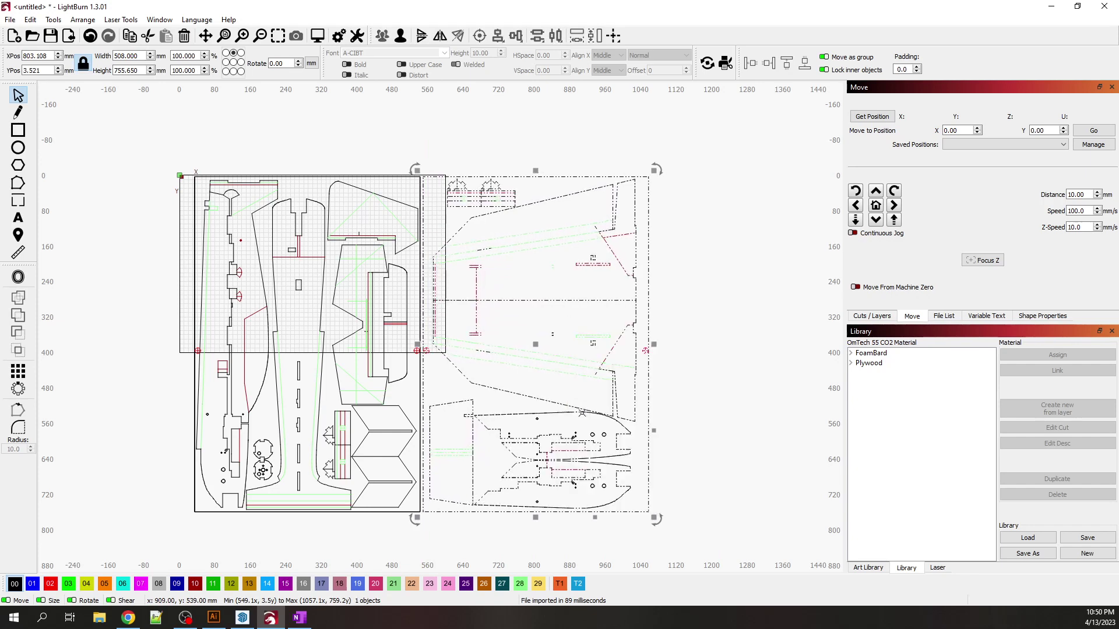
drag(538, 349, 733, 350)
click(537, 400)
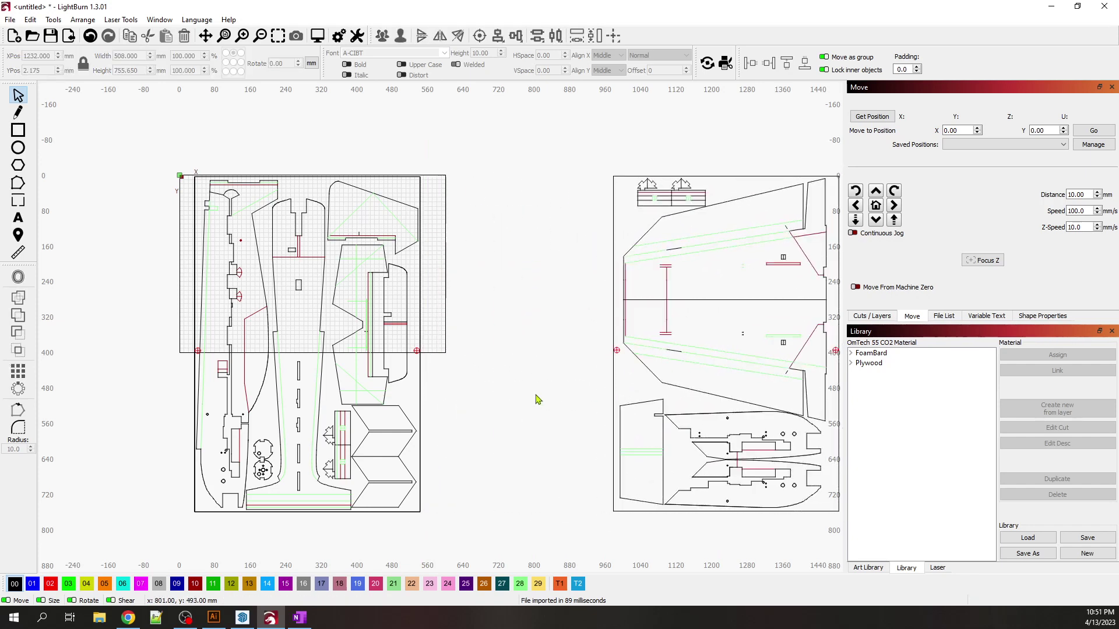
scroll(146, 334, up, 2)
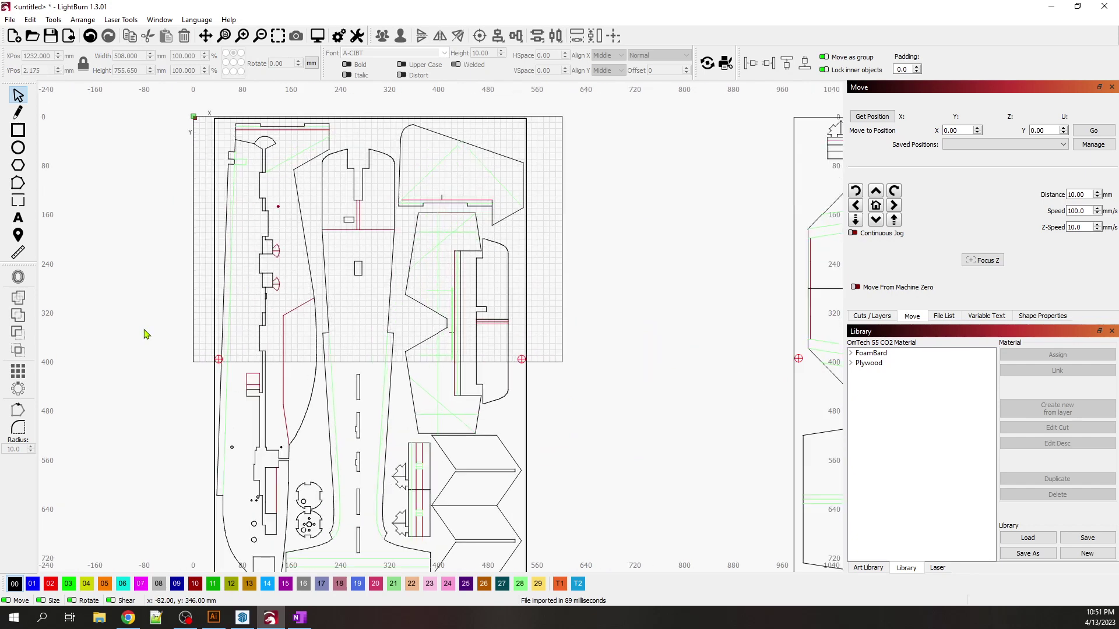
scroll(574, 345, down, 1)
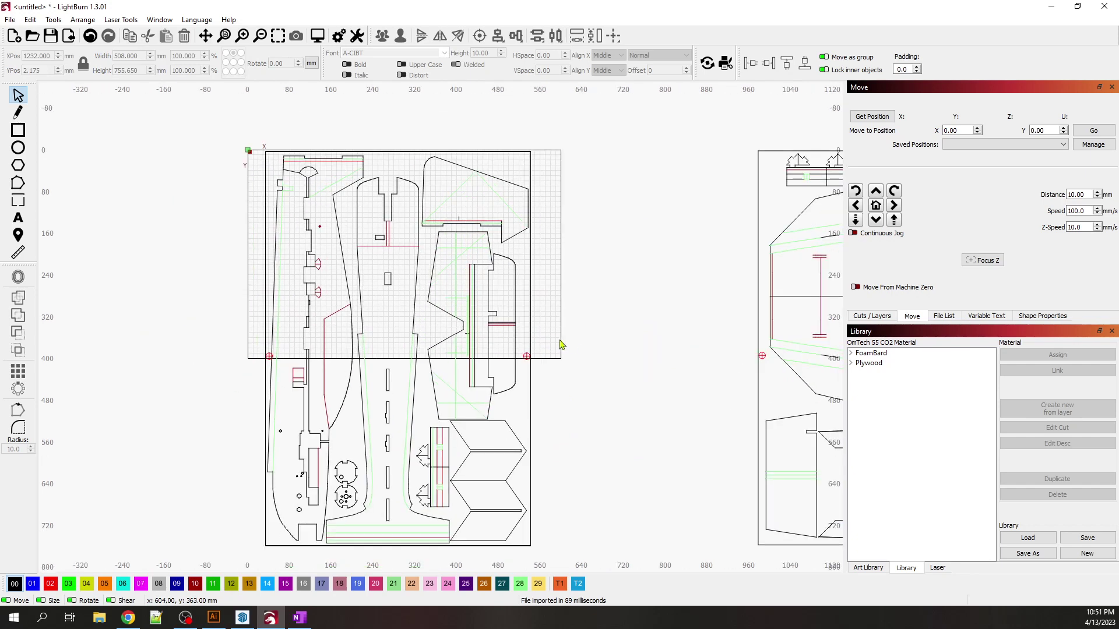
click(509, 325)
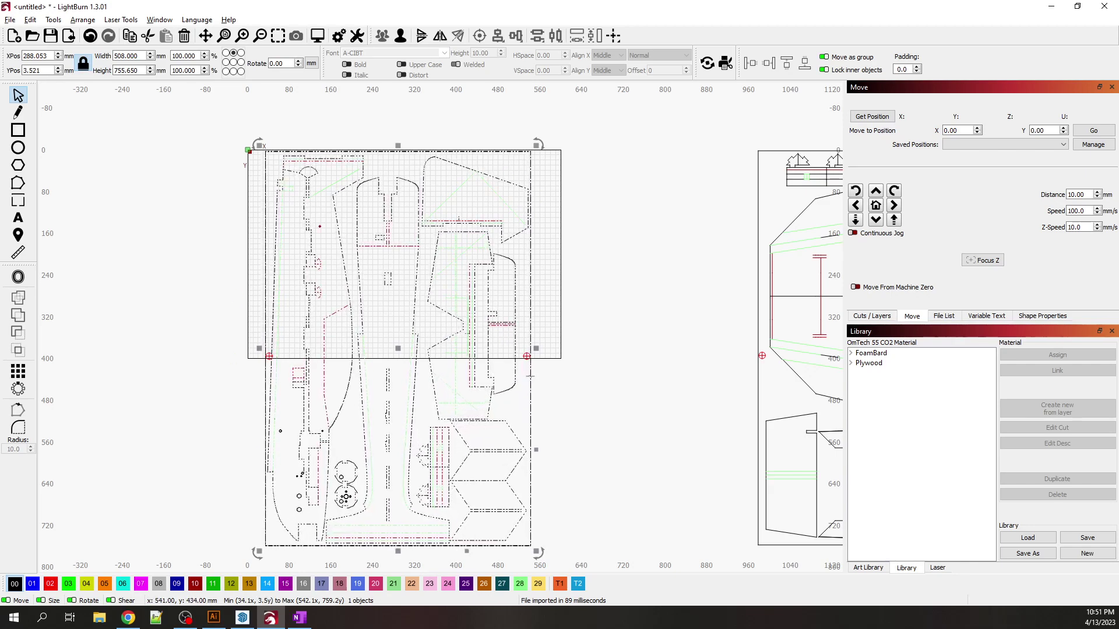
scroll(531, 389, up, 4)
scroll(529, 367, up, 8)
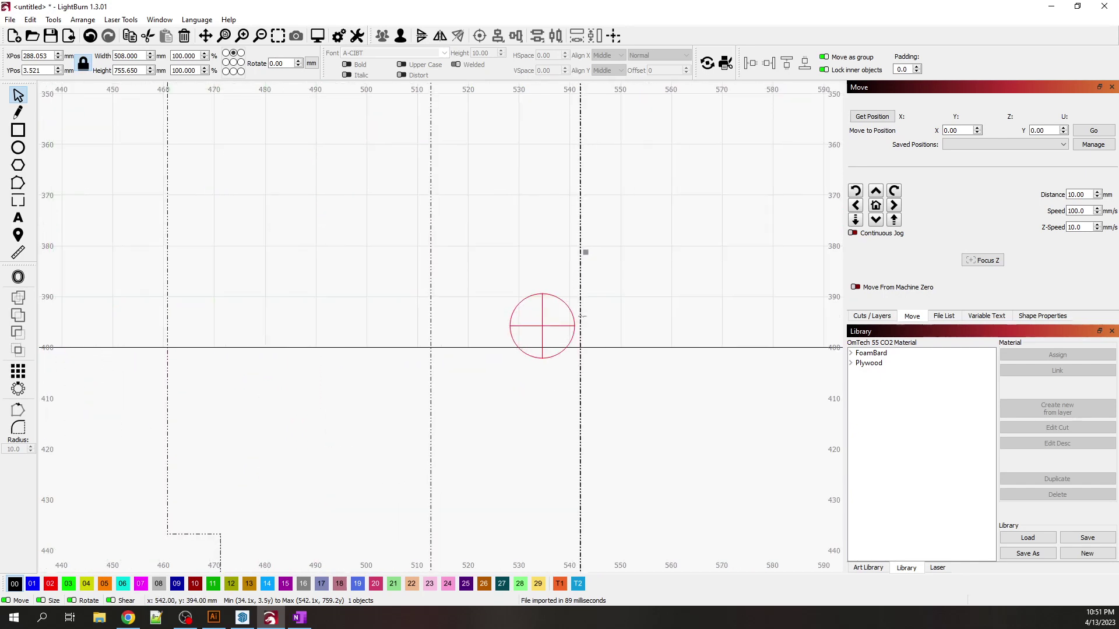
click(543, 323)
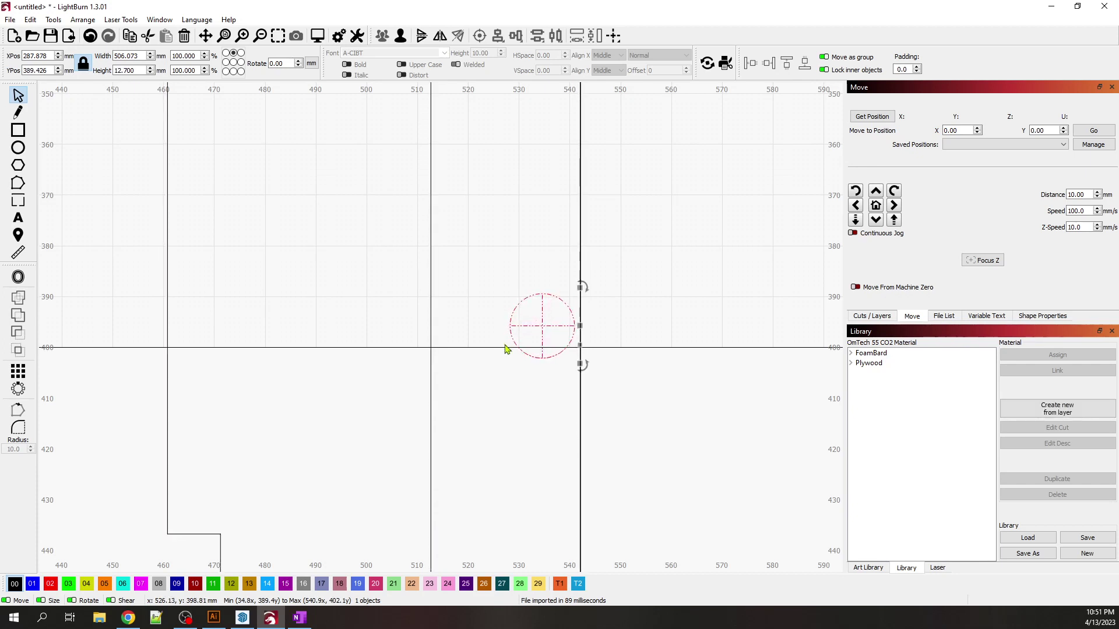
scroll(664, 386, down, 5)
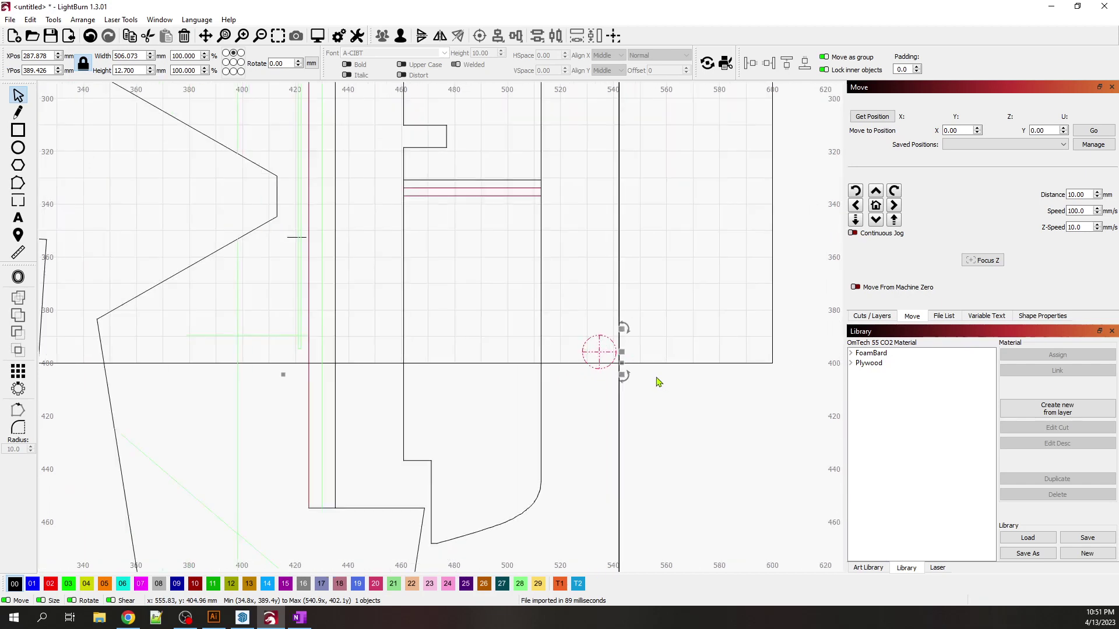
scroll(654, 383, down, 3)
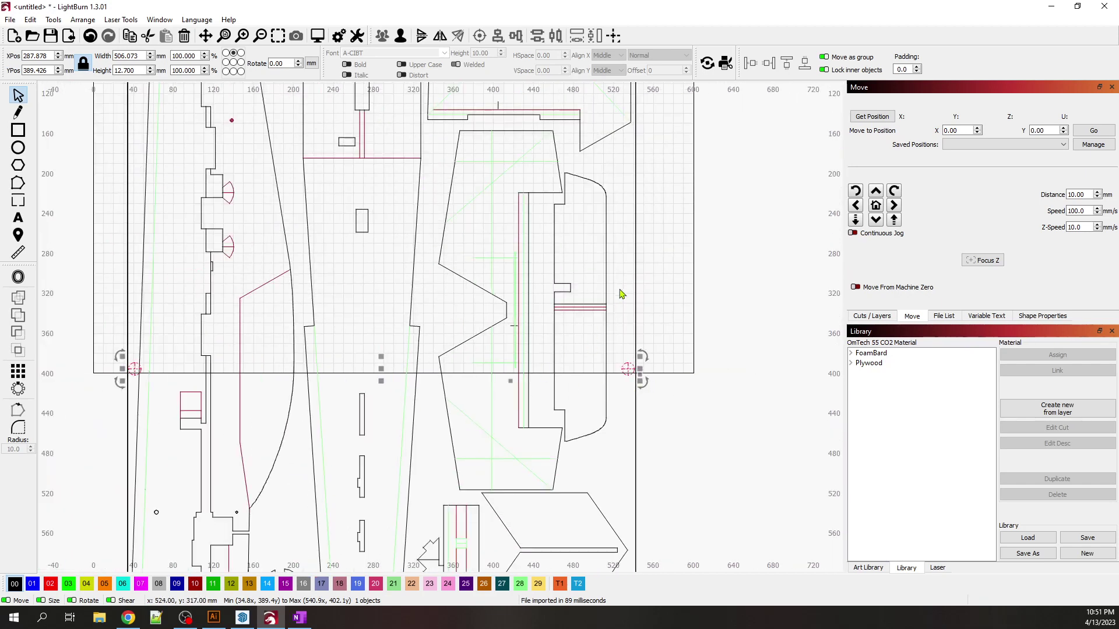
click(635, 273)
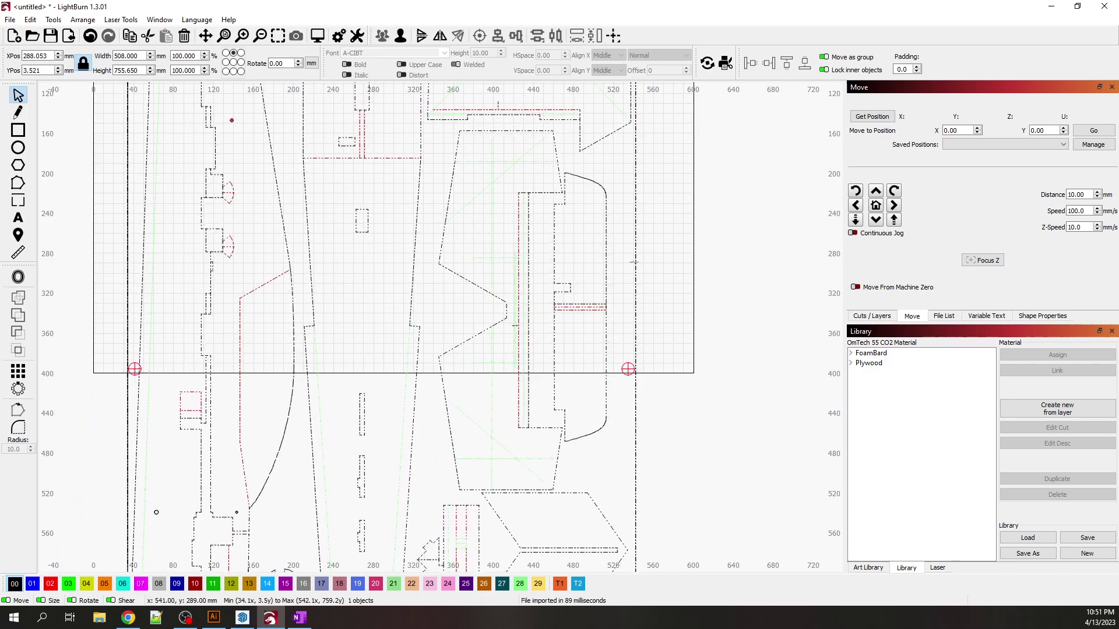
scroll(394, 356, down, 3)
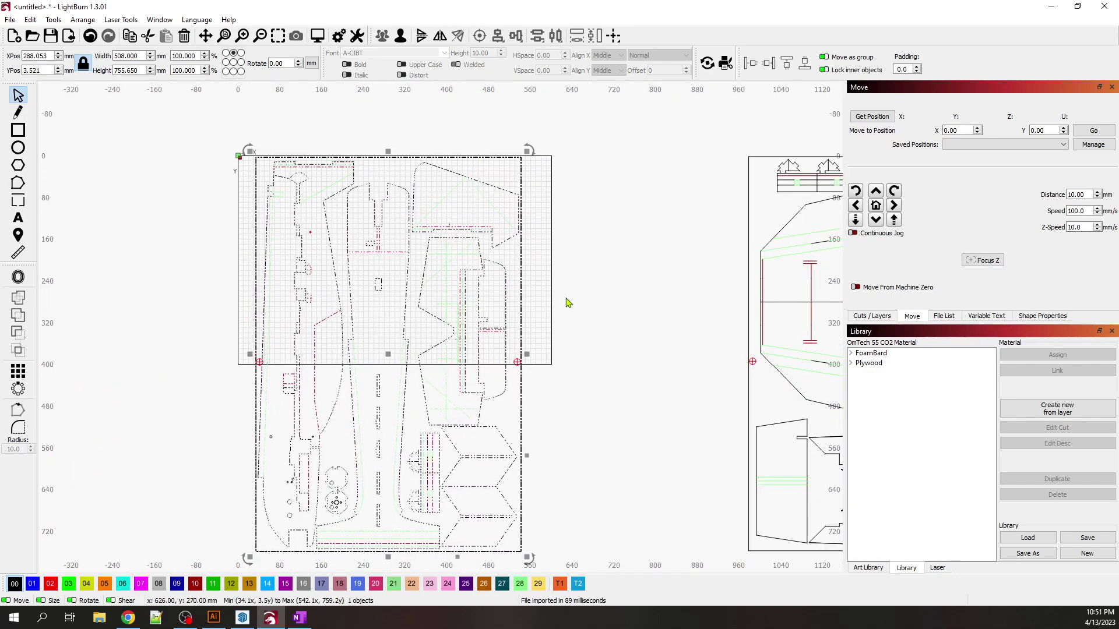
- Ungroup the imported airplane drawing into separate pieces
click(562, 318)
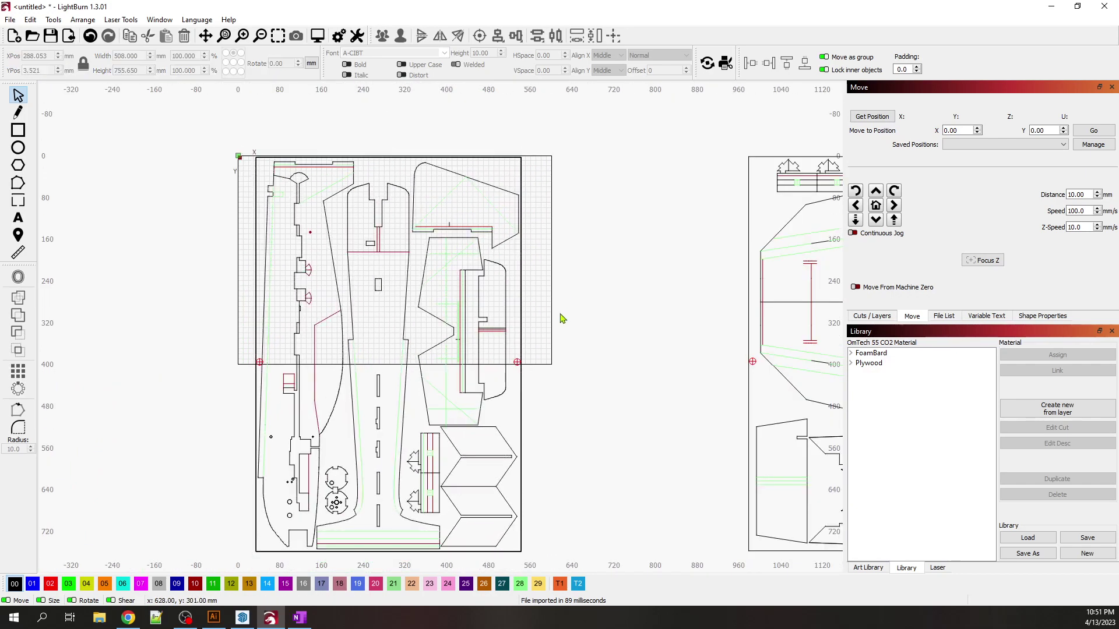
scroll(520, 308, up, 2)
click(521, 292)
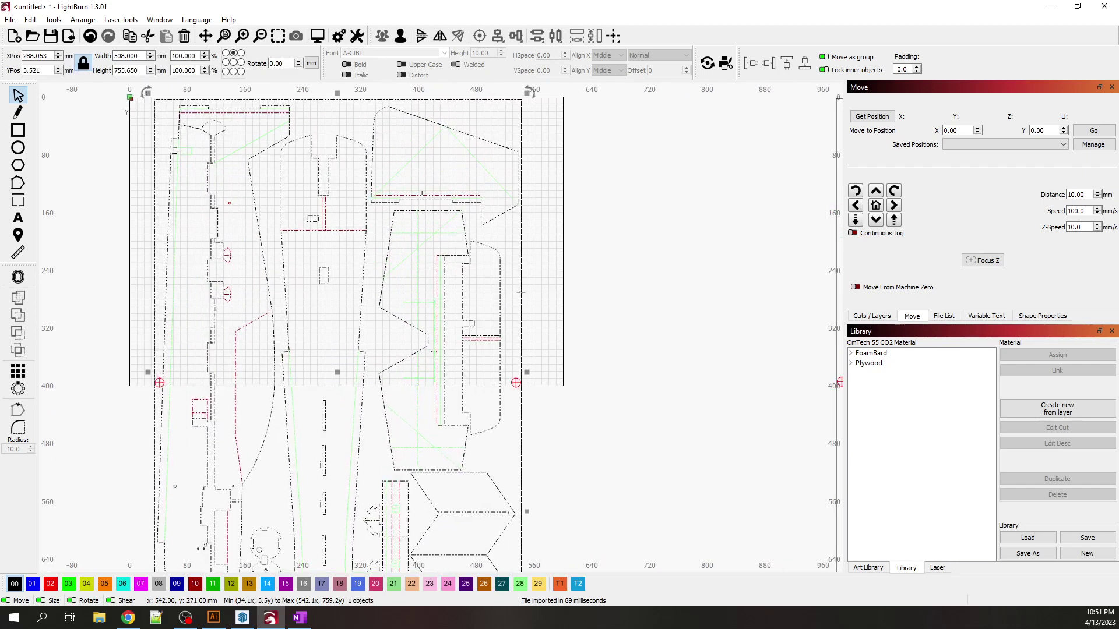
right_click(522, 293)
click(557, 401)
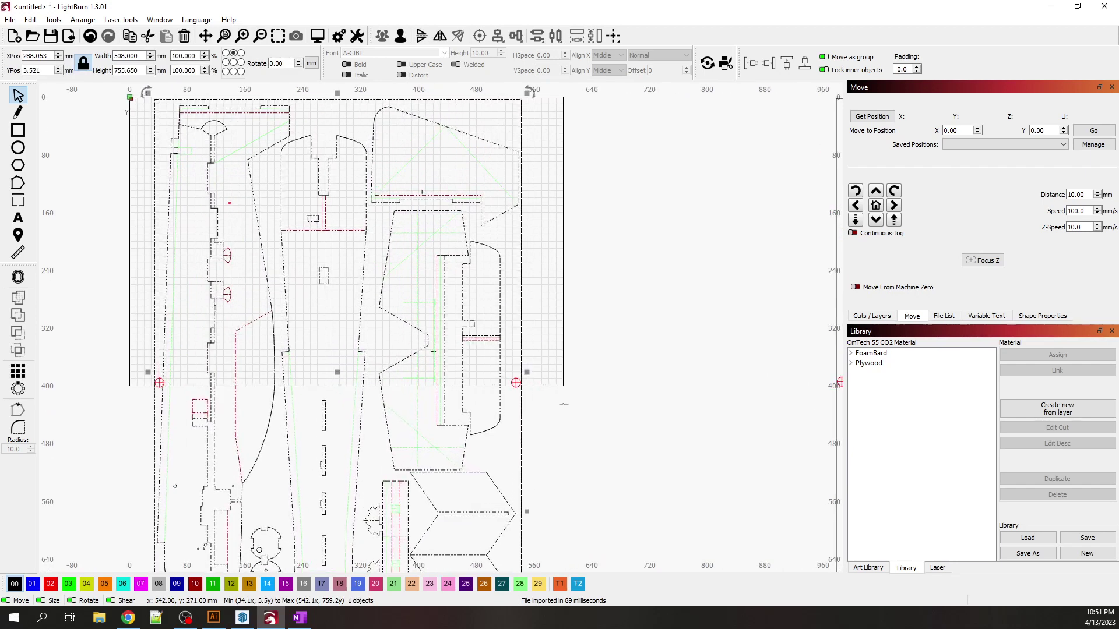
click(575, 297)
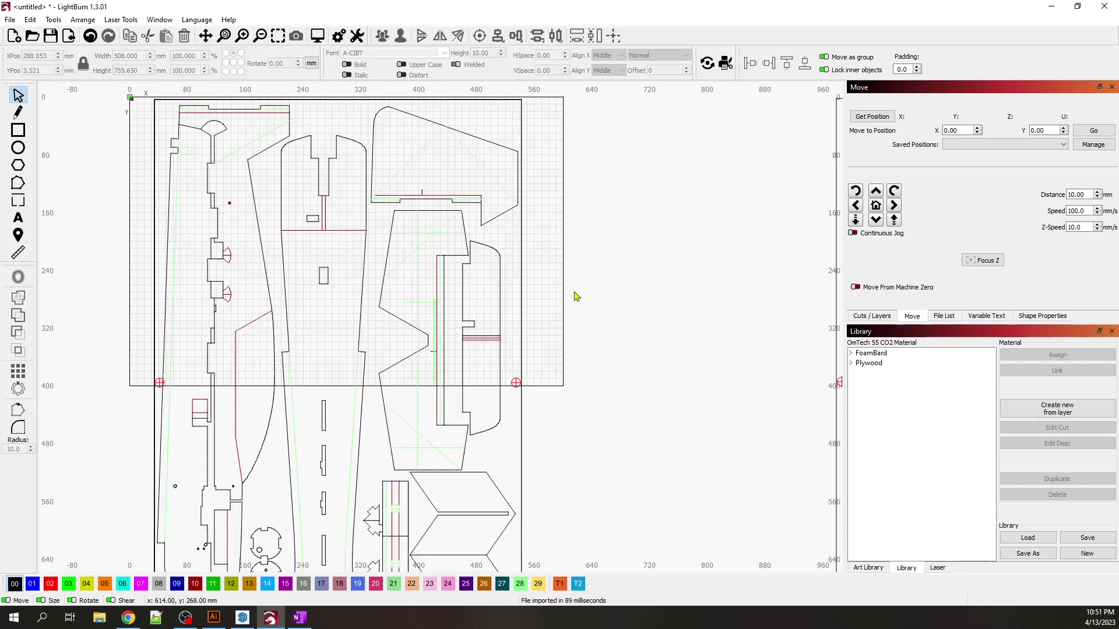
click(523, 296)
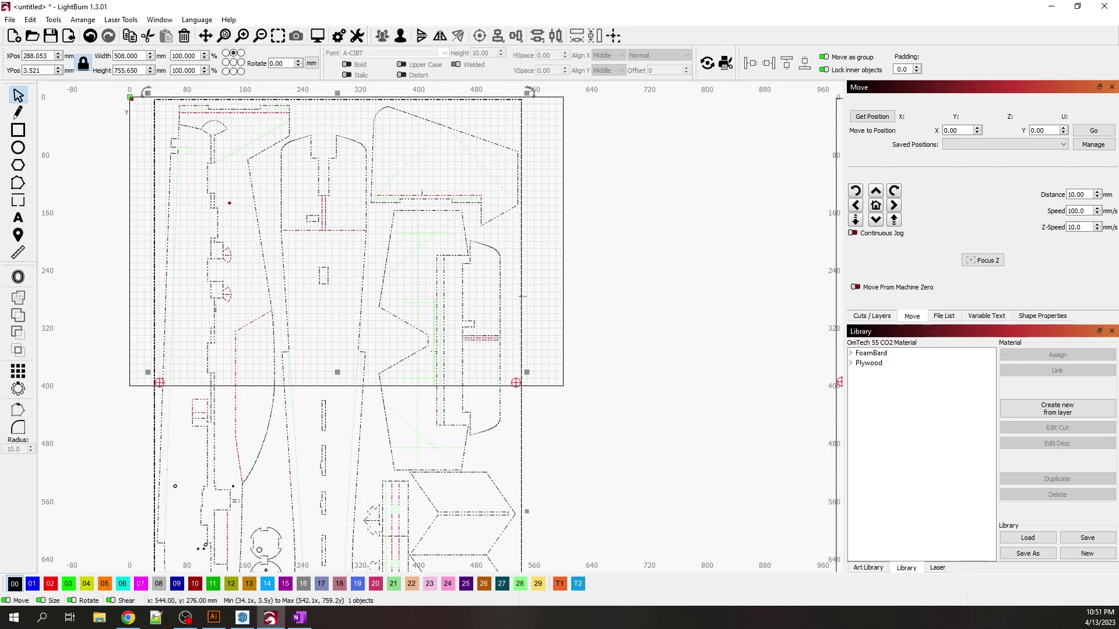
right_click(523, 298)
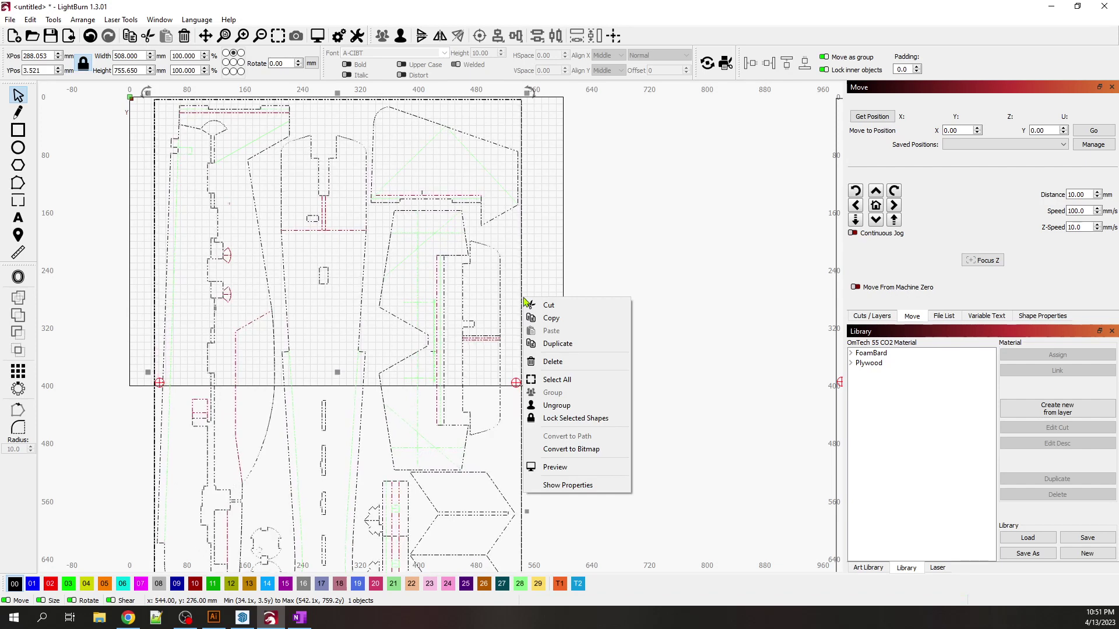
click(556, 405)
click(572, 300)
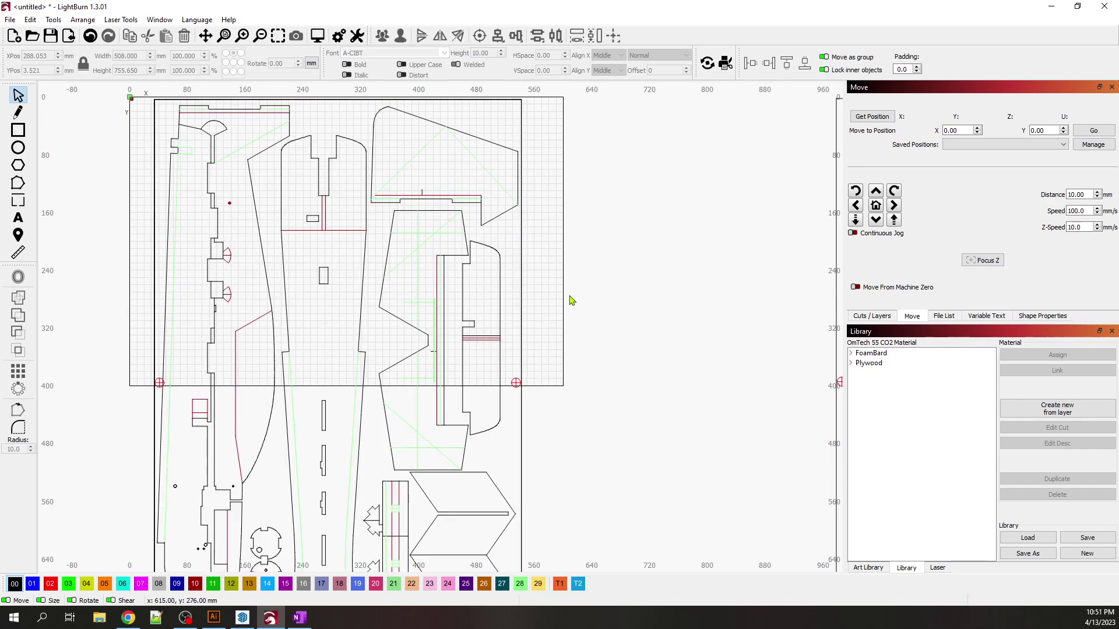
- Test selecting individual lines and the large part after ungrouping
click(522, 293)
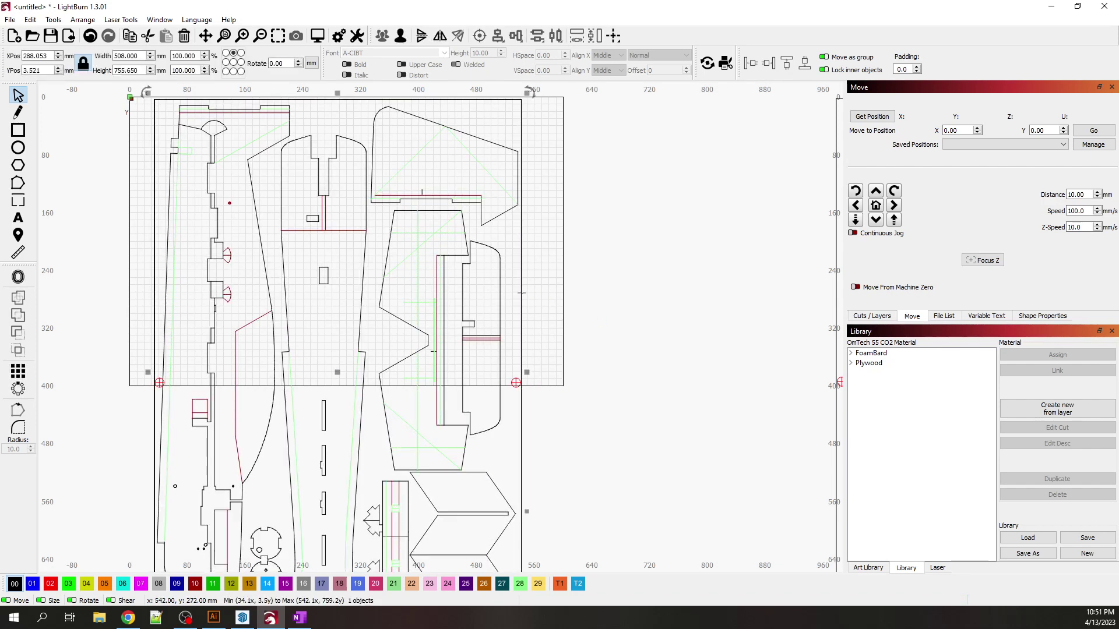
click(500, 290)
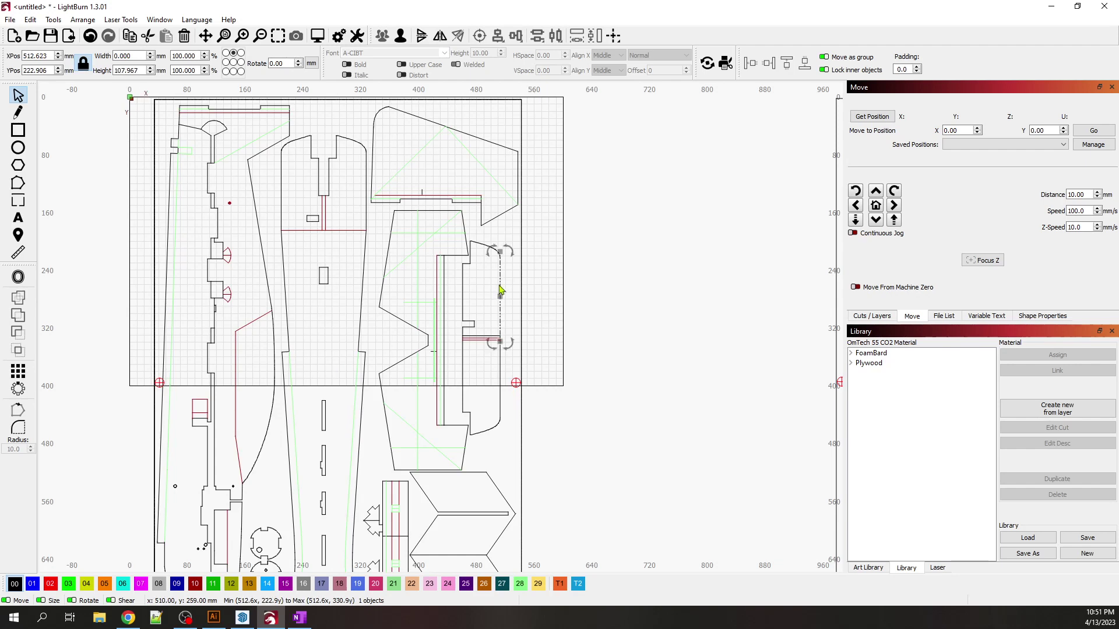
click(452, 256)
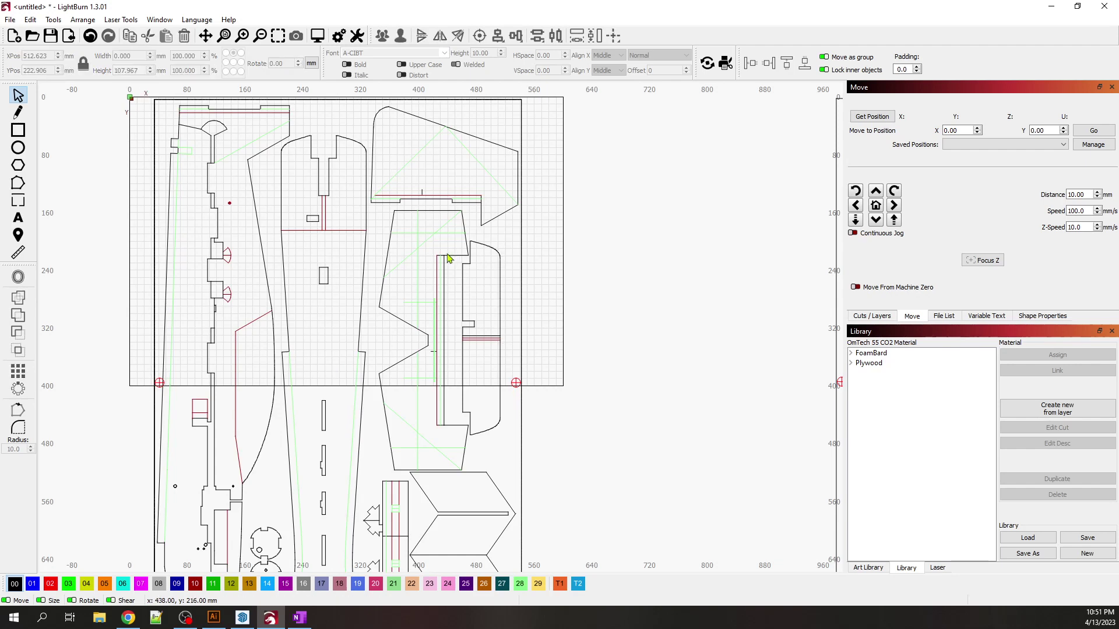
click(445, 254)
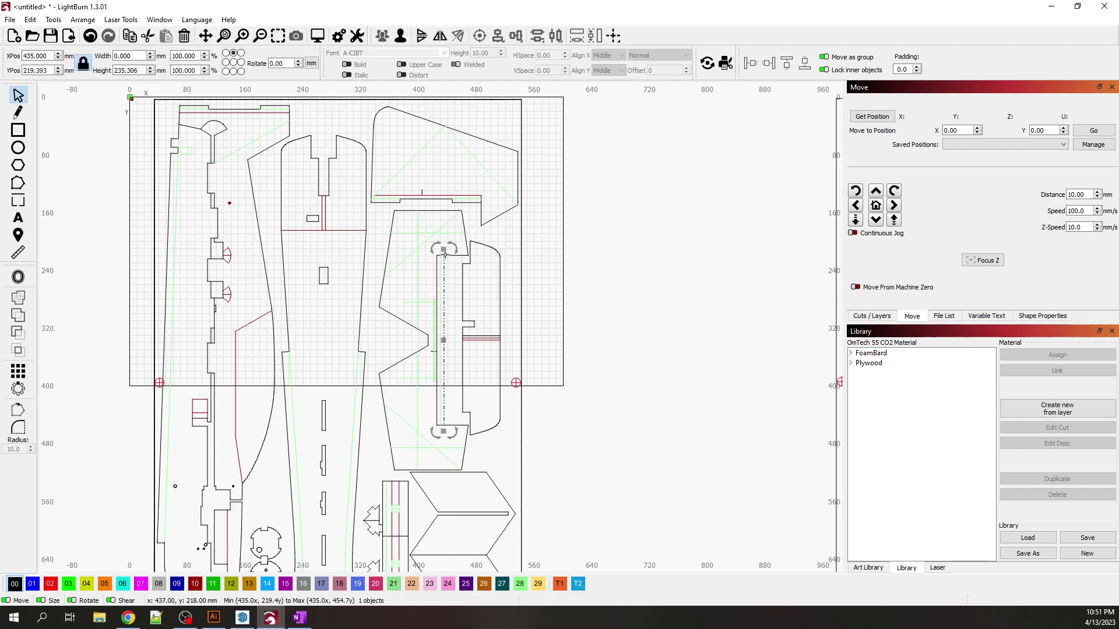
click(520, 248)
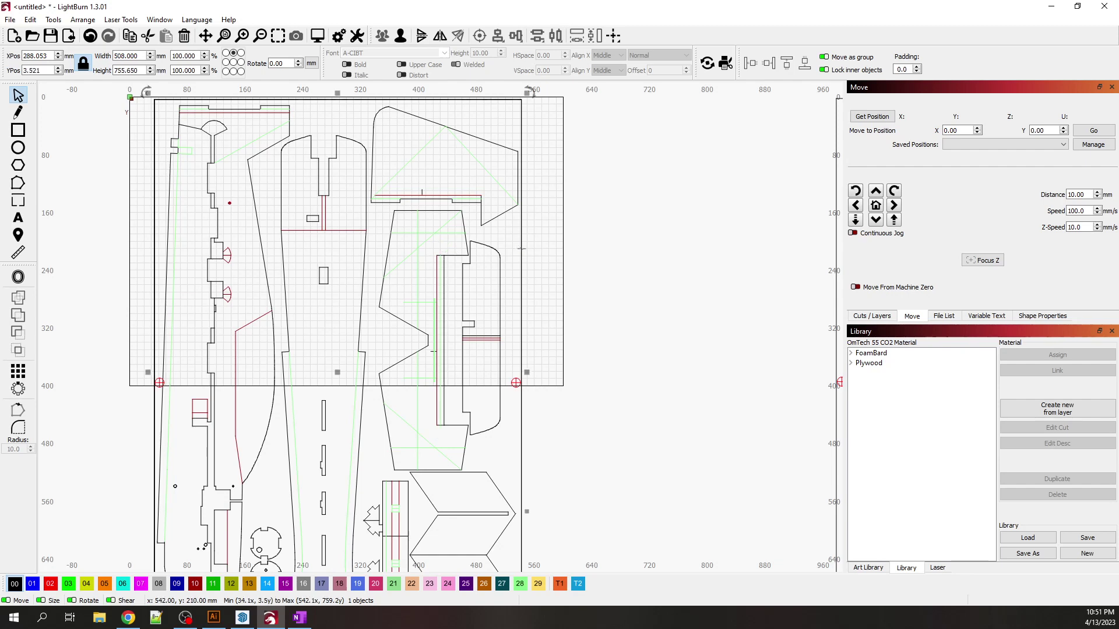
click(522, 249)
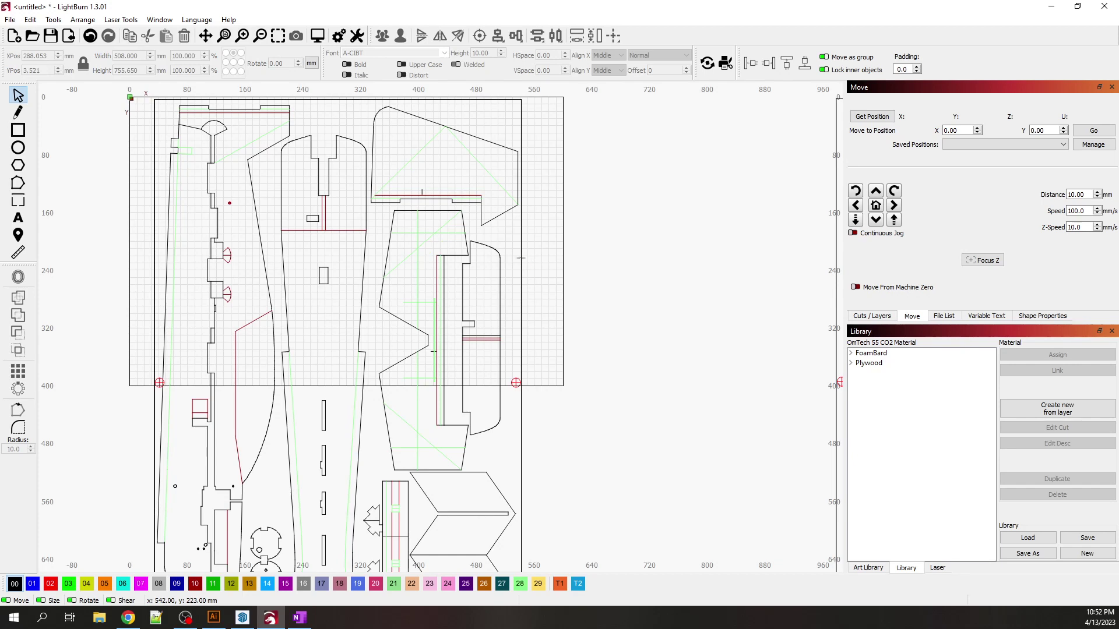
click(521, 258)
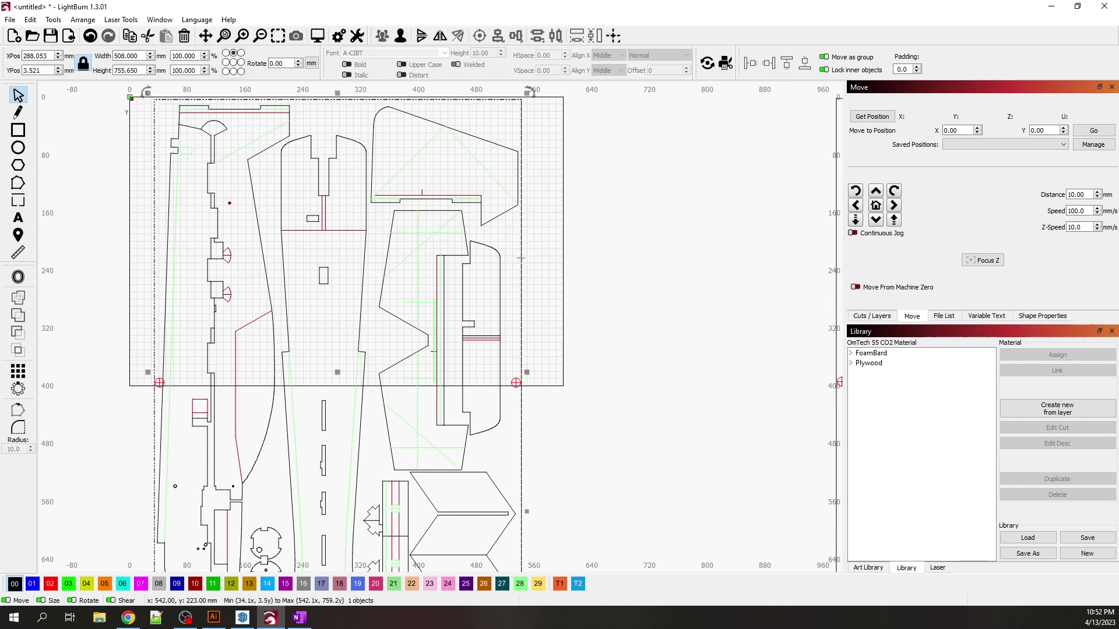
click(591, 236)
- Delete the short diagonal line beside the long vertical line in the upper section
scroll(606, 235, down, 2)
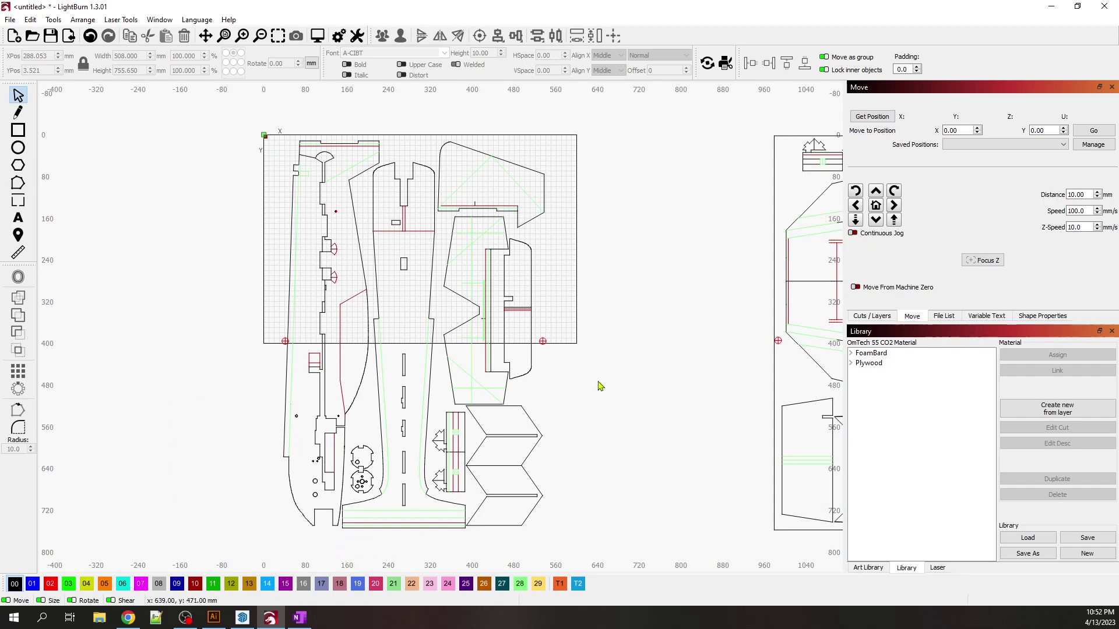
click(488, 338)
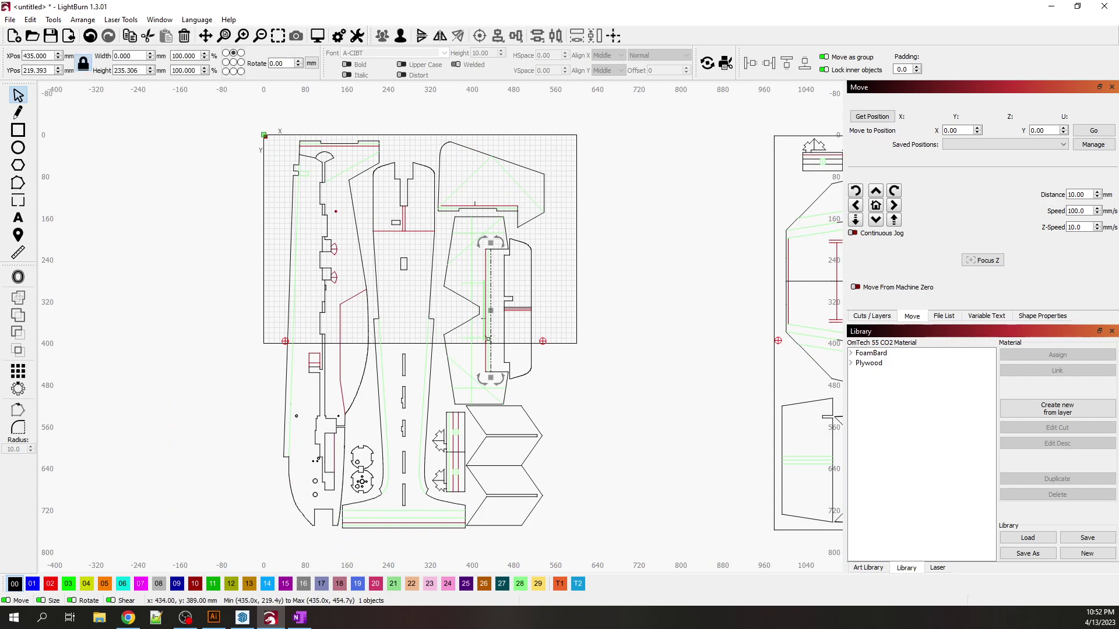
click(443, 335)
key(Delete)
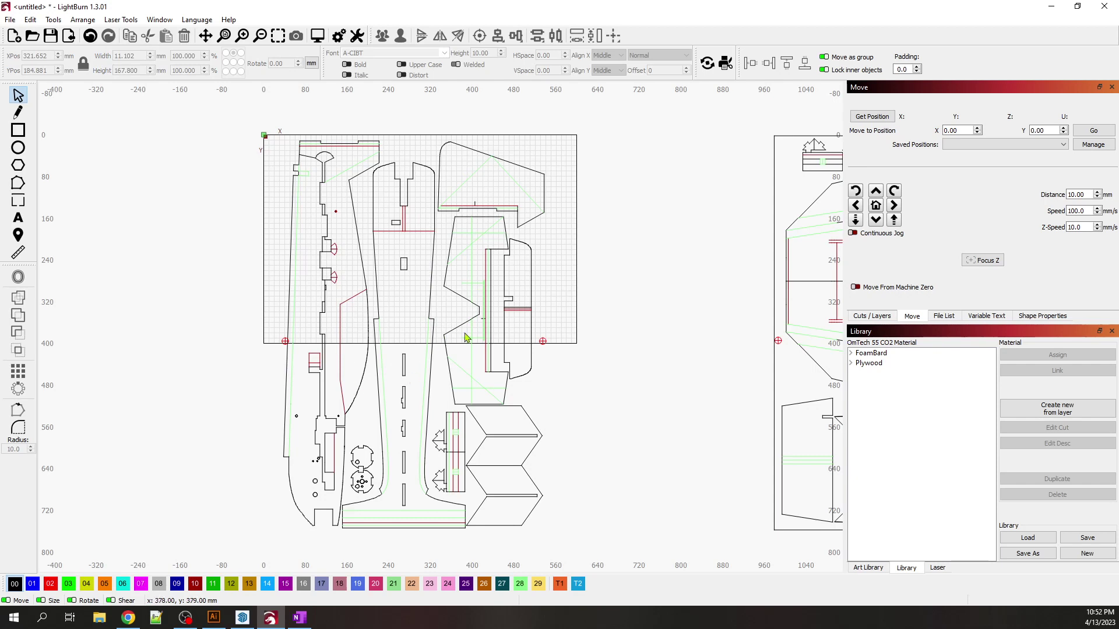
scroll(251, 359, up, 1)
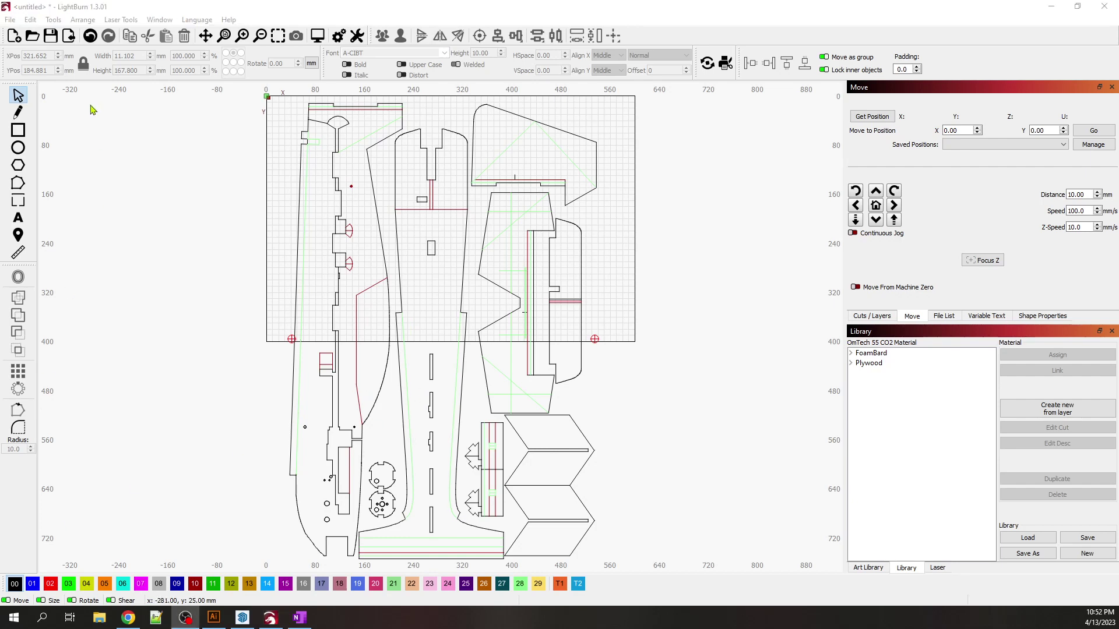
- Draw a rectangle starting from the left registration target's centre
click(18, 130)
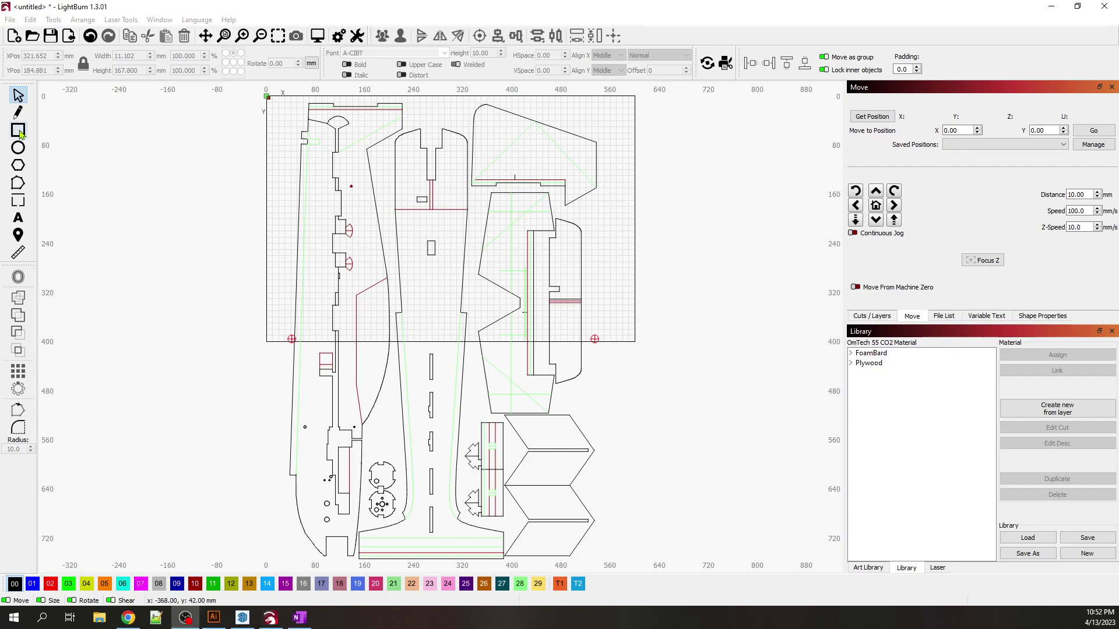
scroll(306, 343, up, 2)
scroll(300, 327, up, 6)
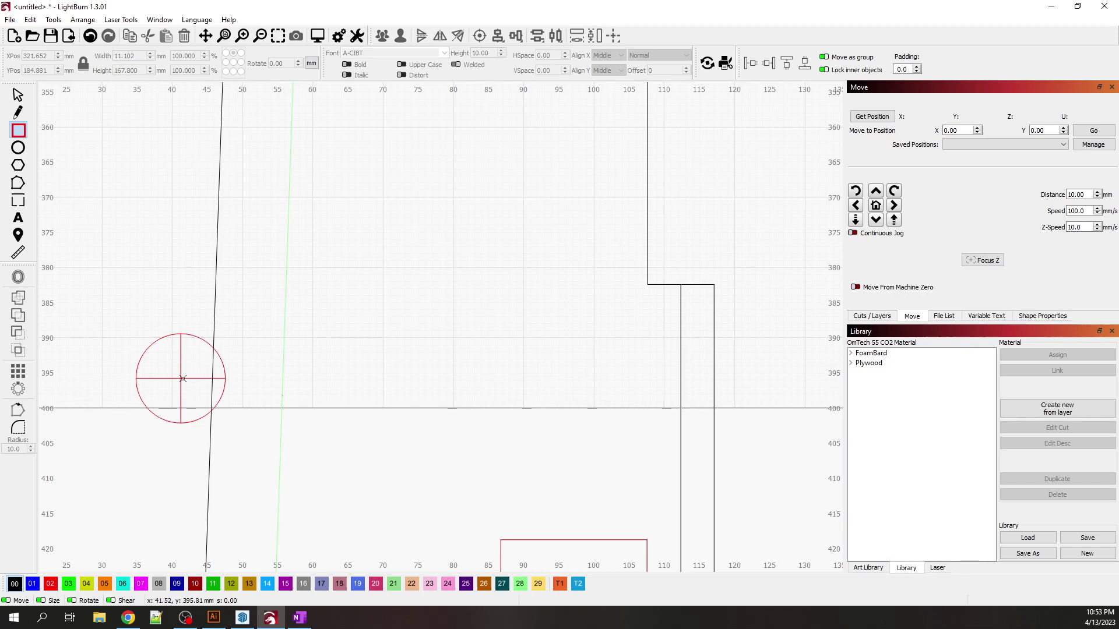
mouse_move(181, 378)
mouse_down()
mouse_move(212, 282)
mouse_move(237, 257)
mouse_move(531, 186)
mouse_up()
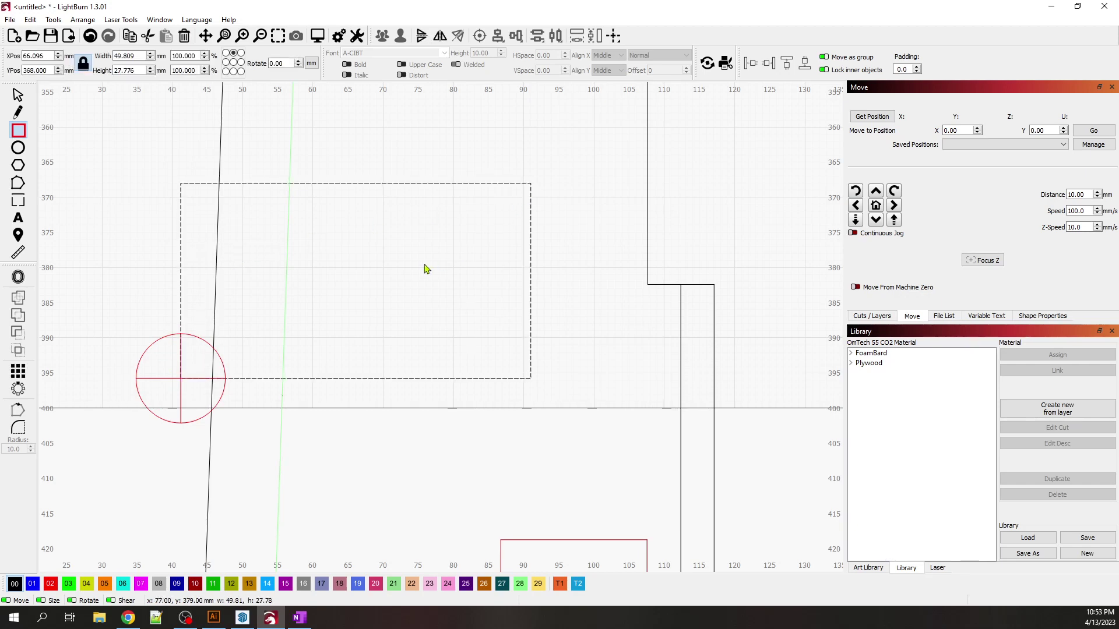
- Widen the rectangle rightward until it extends past the right registration target
click(19, 96)
scroll(187, 383, up, 6)
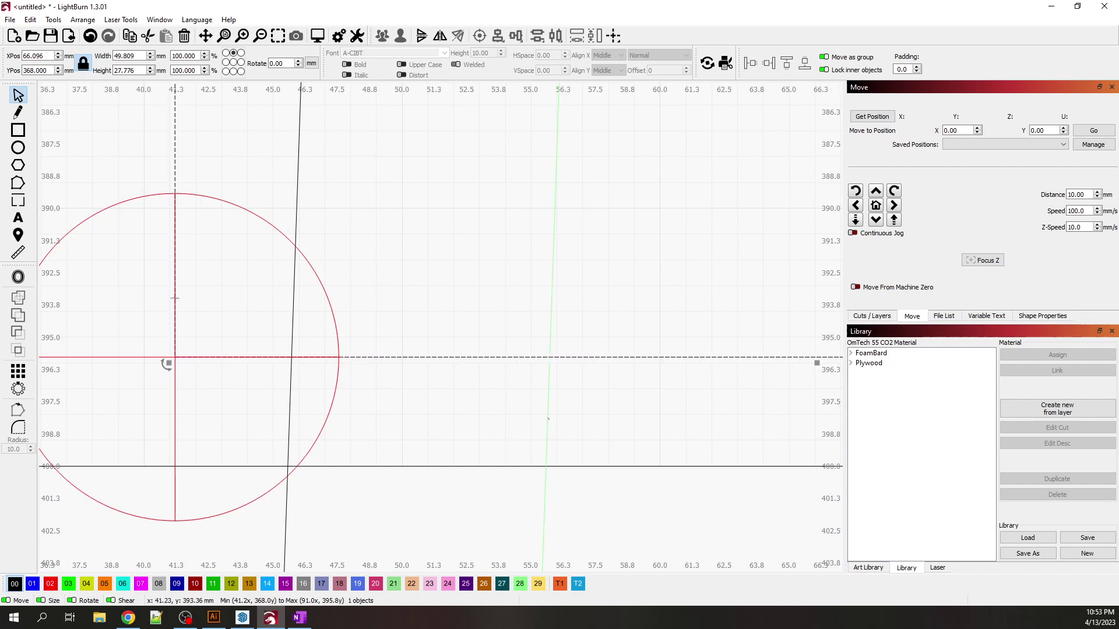
scroll(147, 376, down, 7)
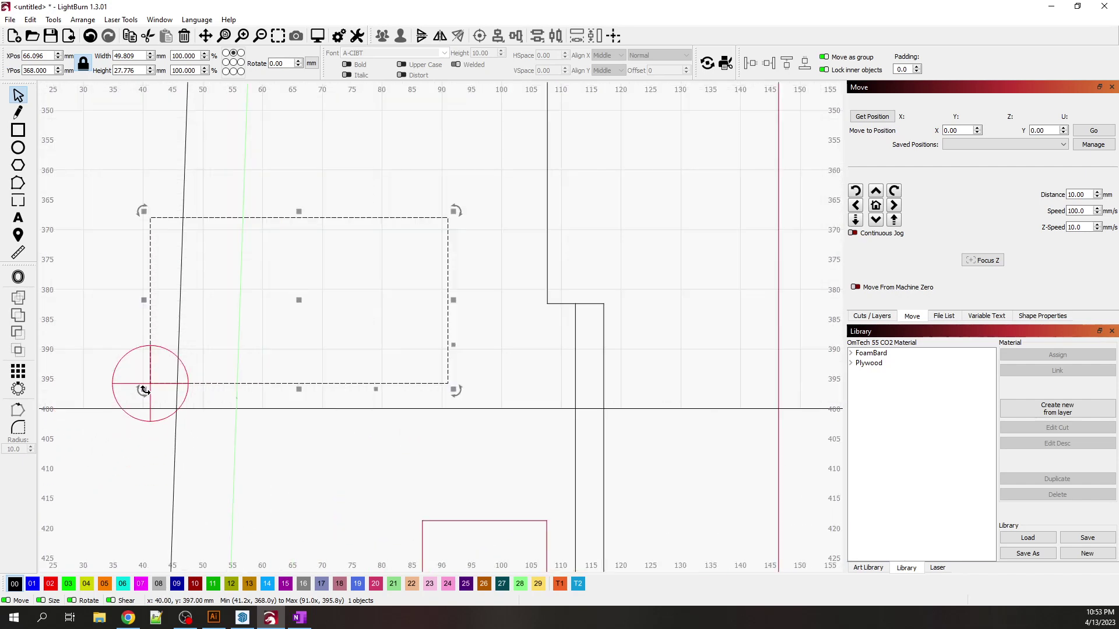
drag(454, 299, 729, 299)
scroll(327, 332, down, 5)
scroll(400, 315, down, 4)
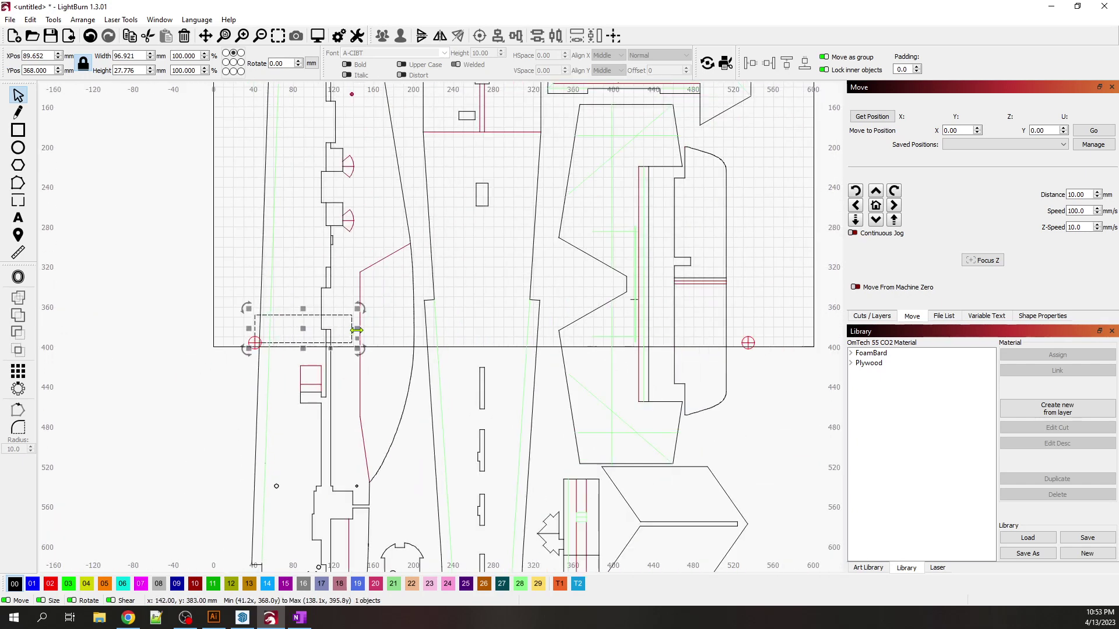
drag(356, 330, 768, 323)
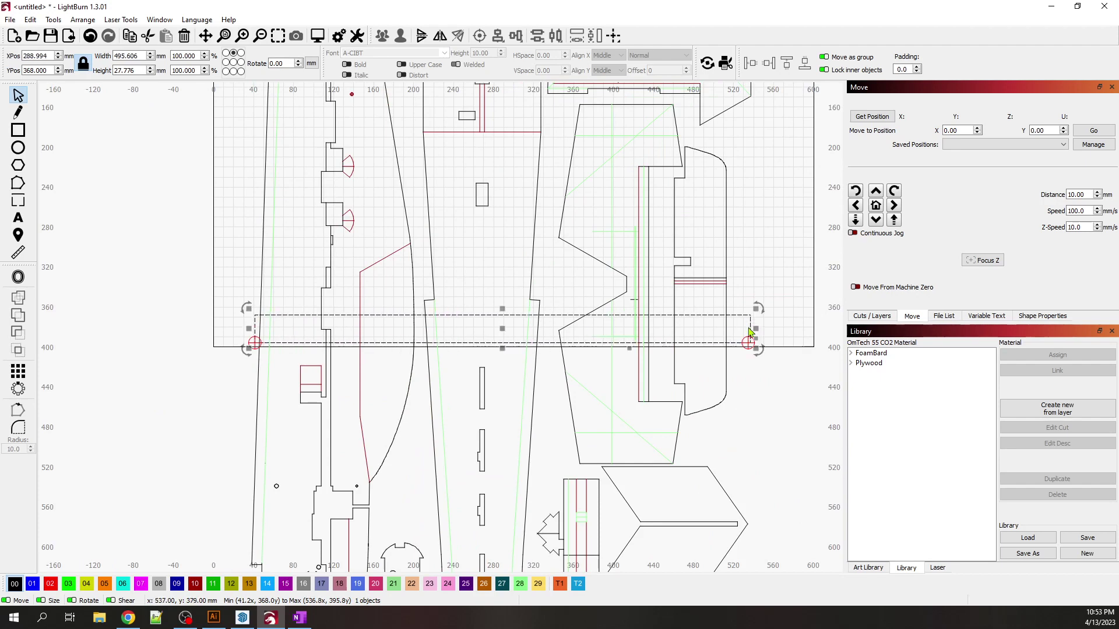
scroll(750, 331, up, 15)
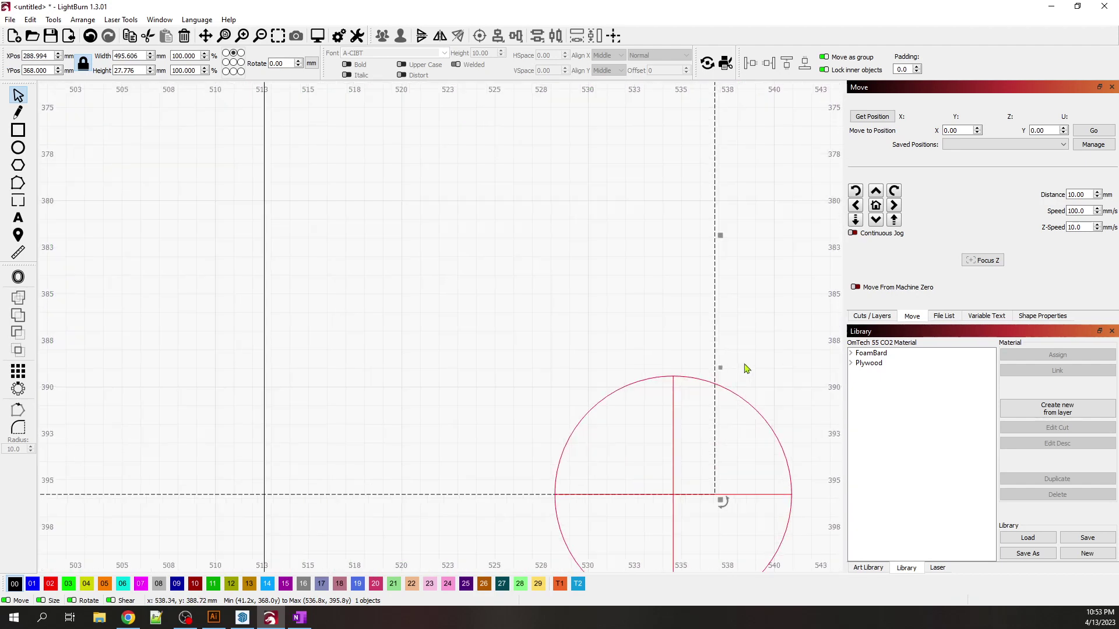
scroll(747, 311, down, 8)
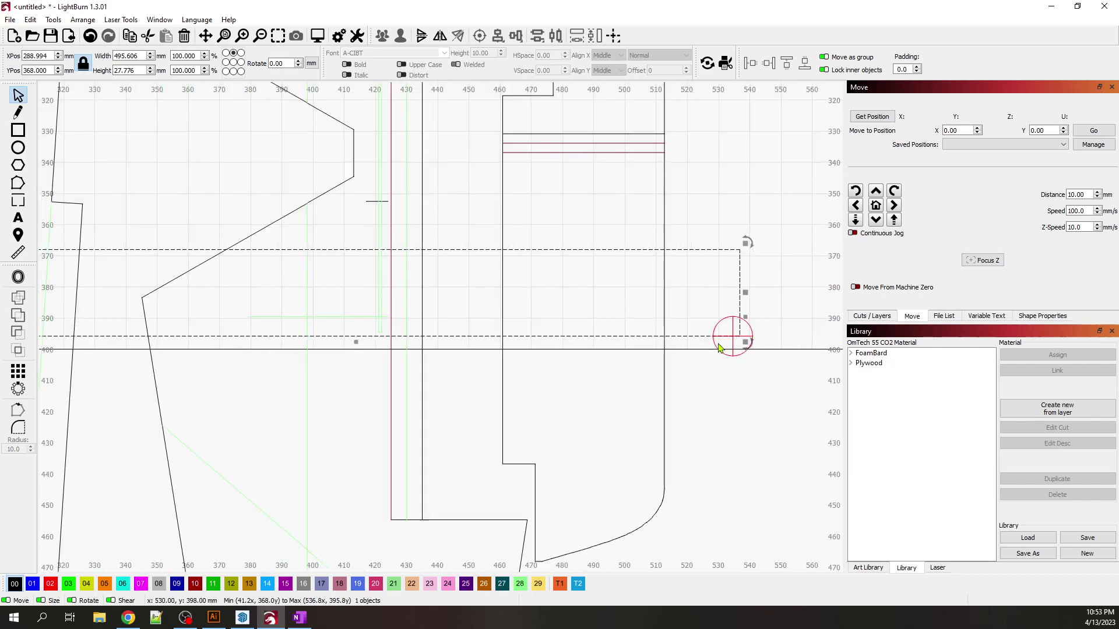
scroll(718, 347, down, 5)
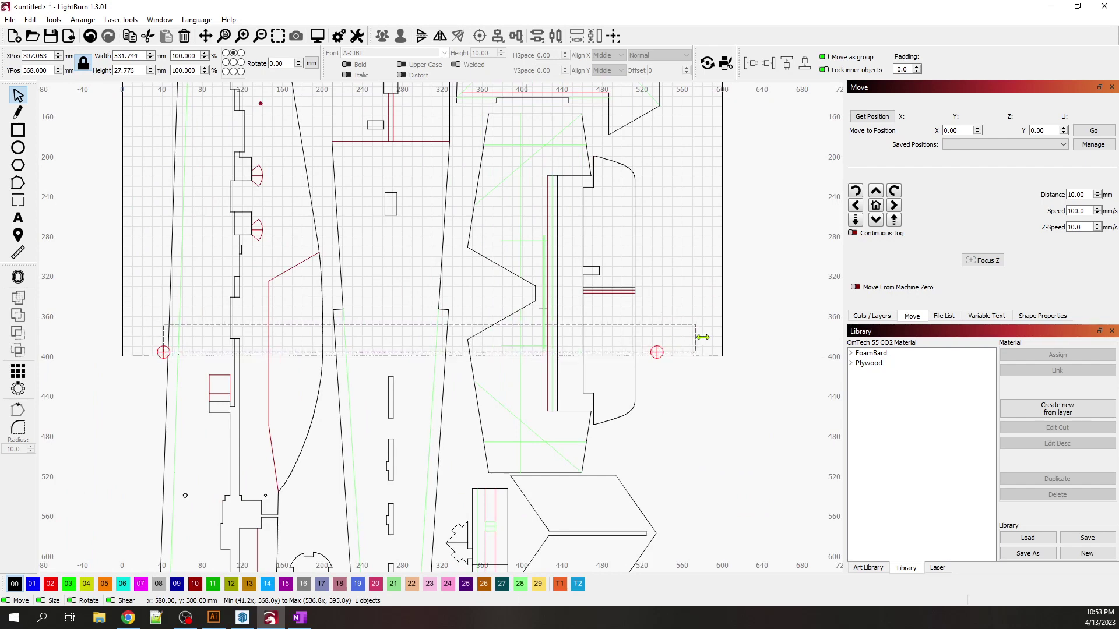
drag(709, 336, 708, 337)
- Extend the rectangle's left edge past the left crosshair and its top over the upper parts
scroll(147, 346, up, 2)
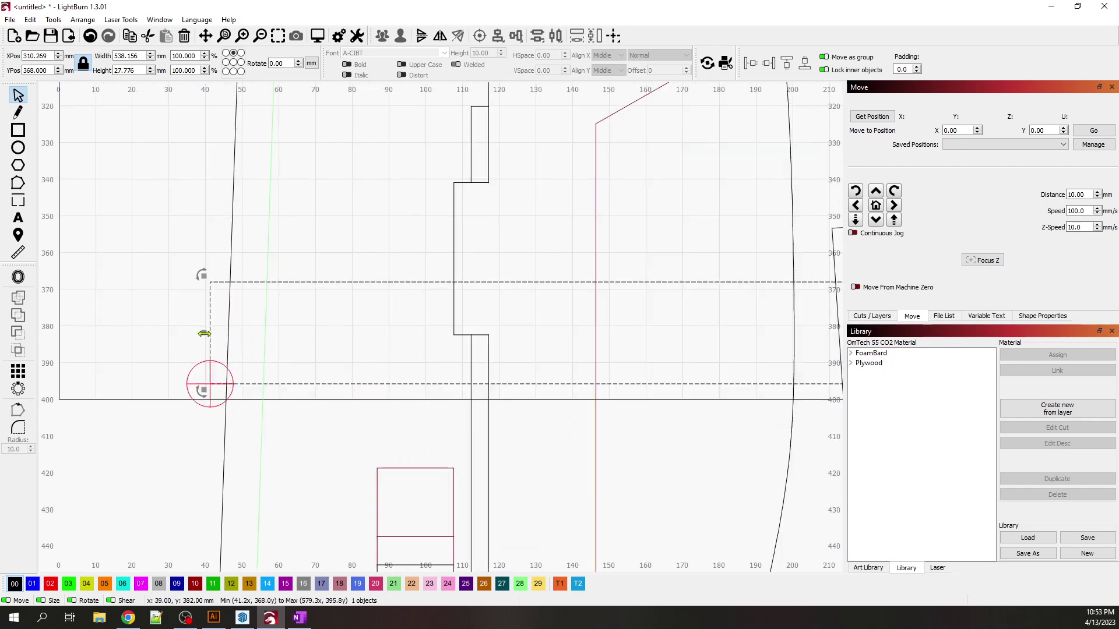
drag(206, 333, 99, 334)
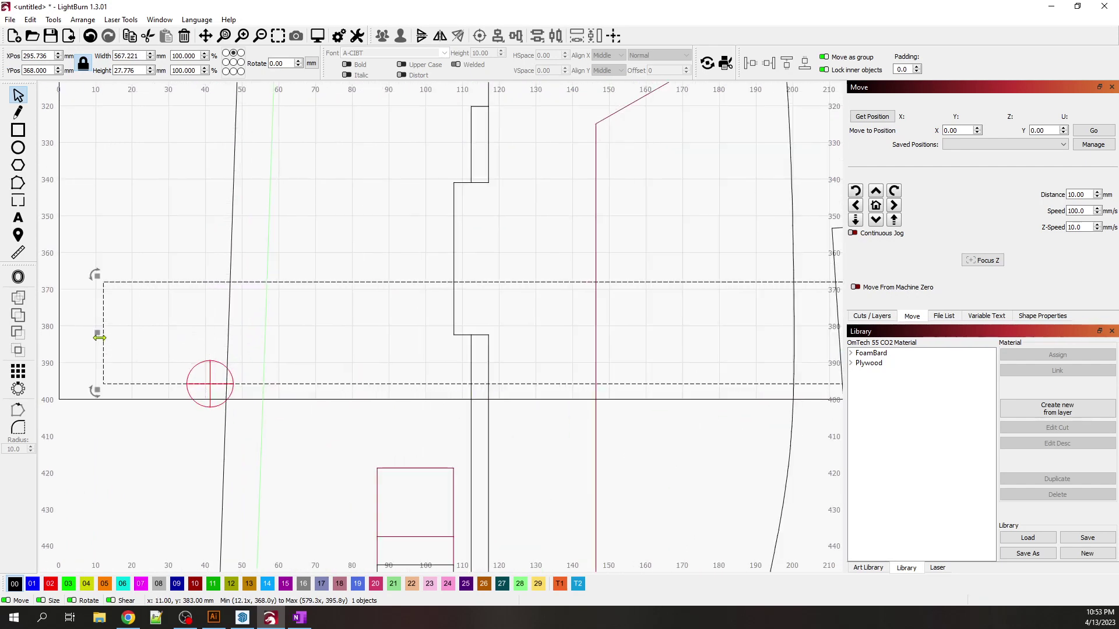
scroll(111, 340, down, 4)
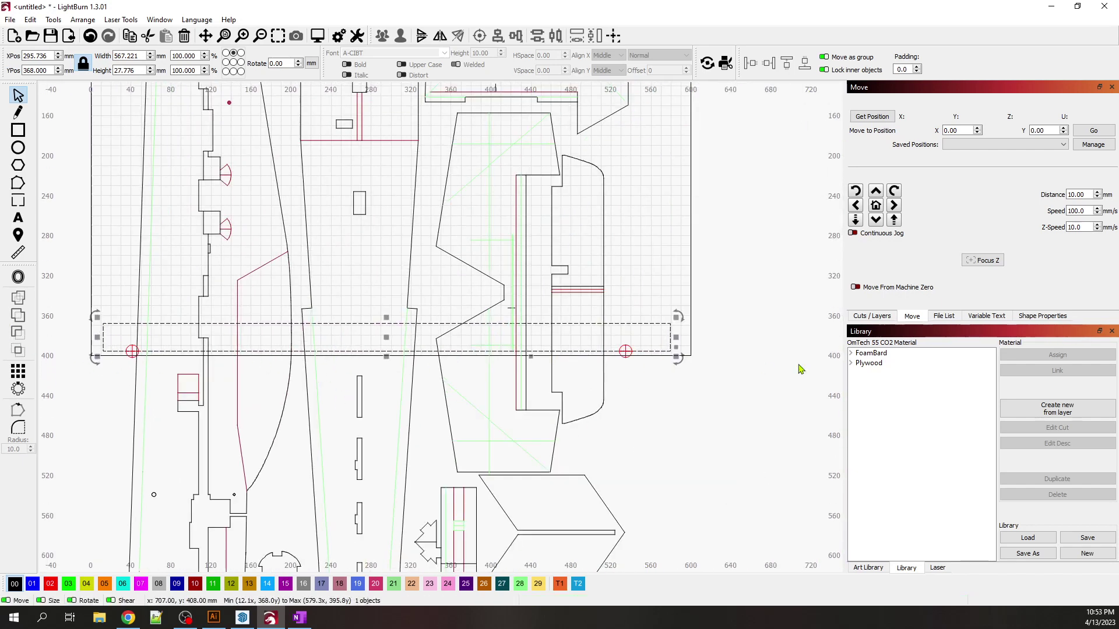
scroll(714, 380, down, 2)
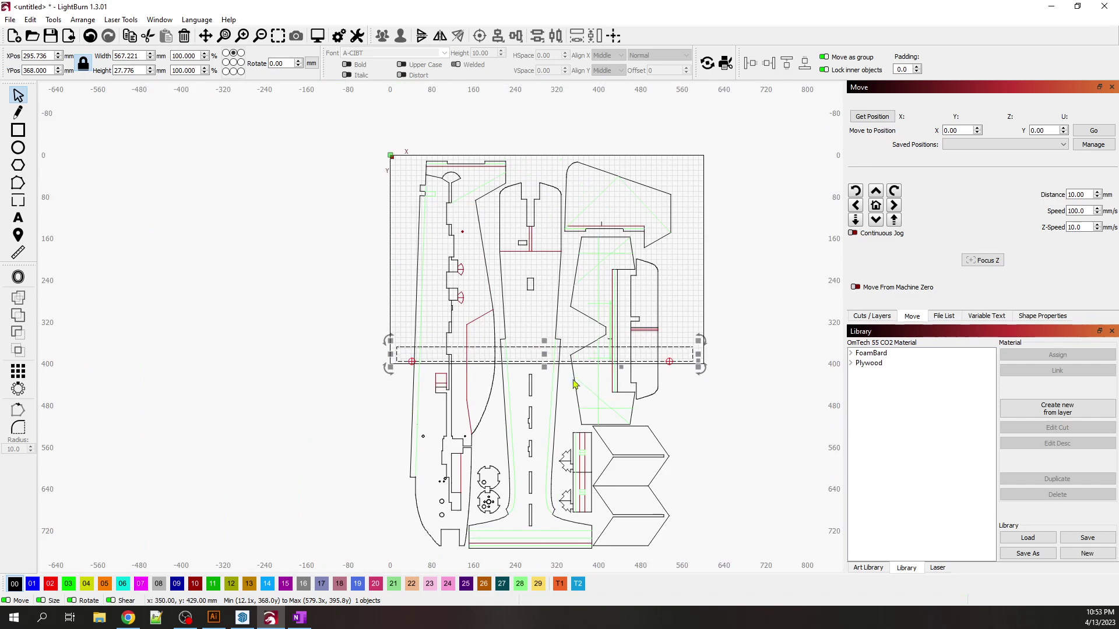
drag(546, 340, 546, 128)
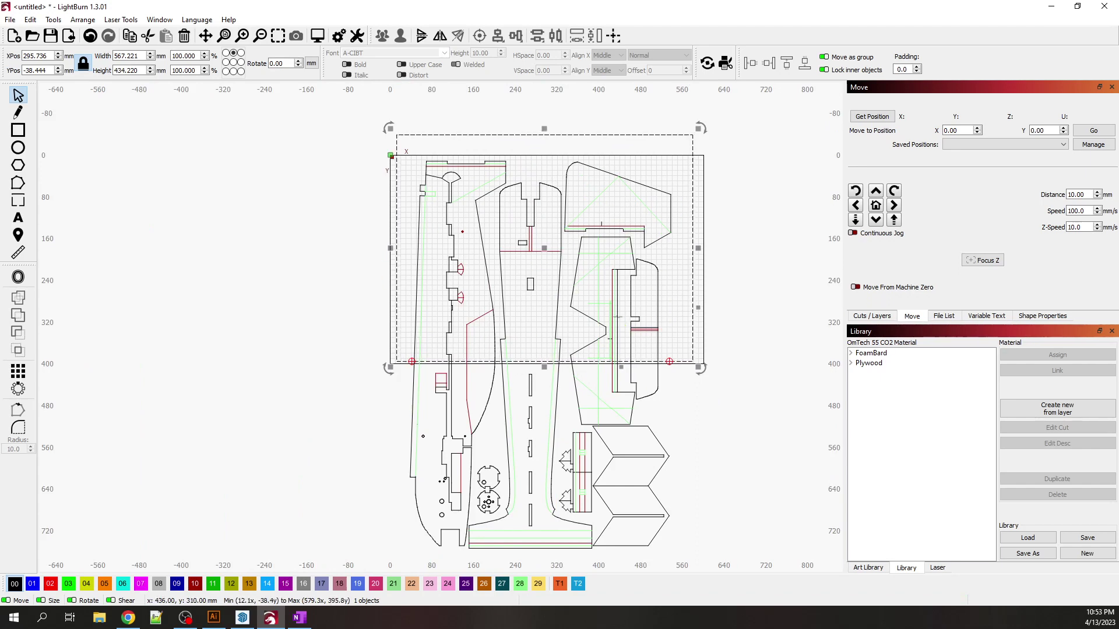
click(299, 297)
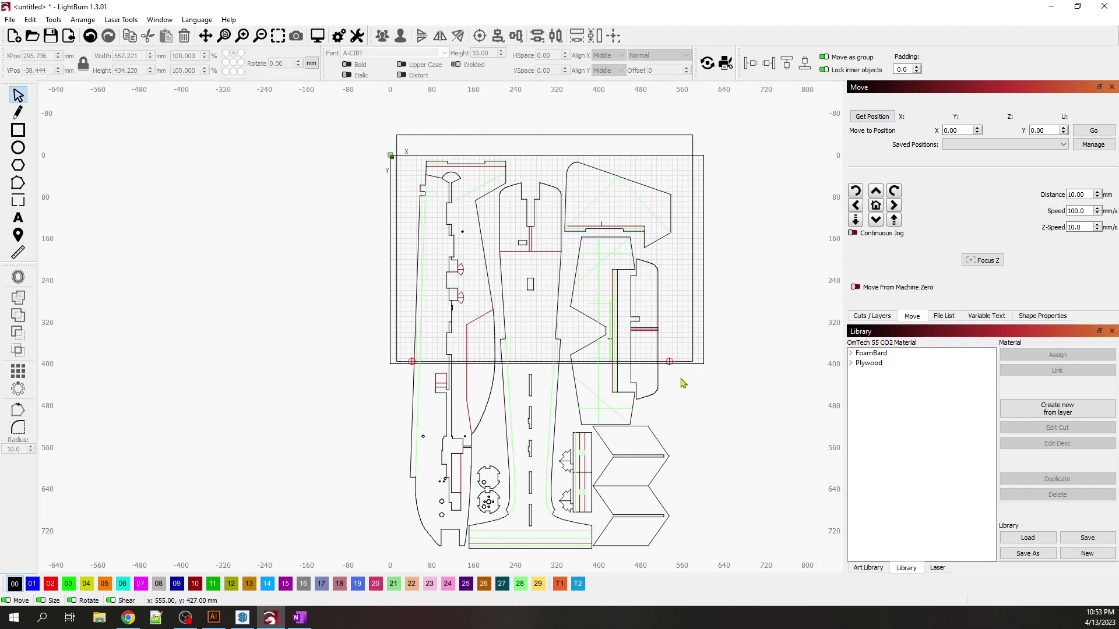
- Move the registration line and both crosshairs onto new layer C27 (40.0 mm/s, 18.0 power)
scroll(682, 382, up, 3)
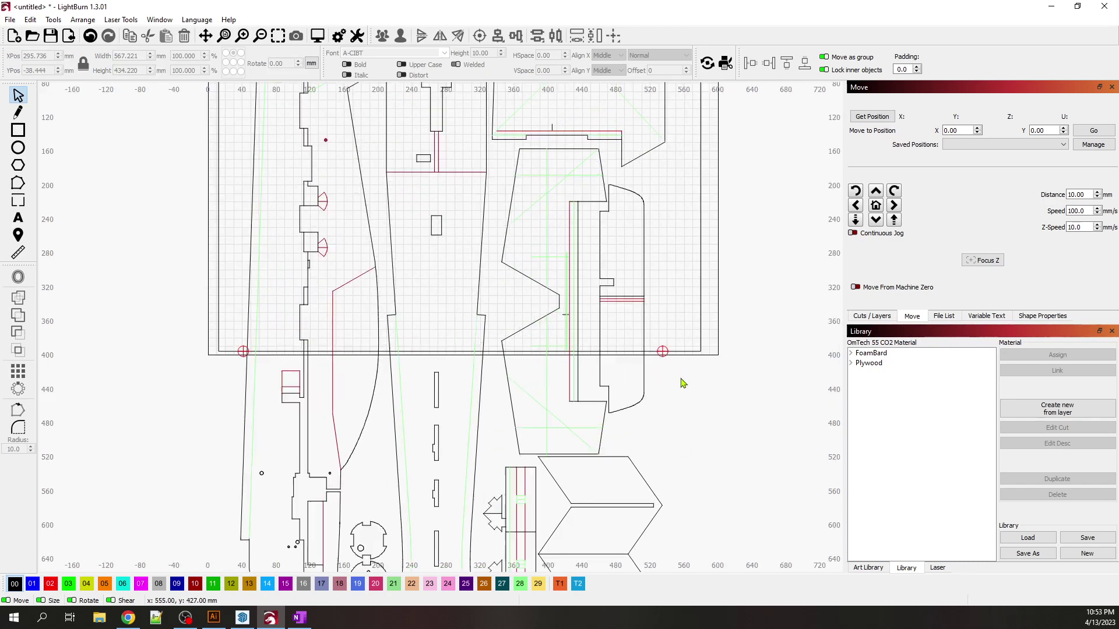
click(662, 351)
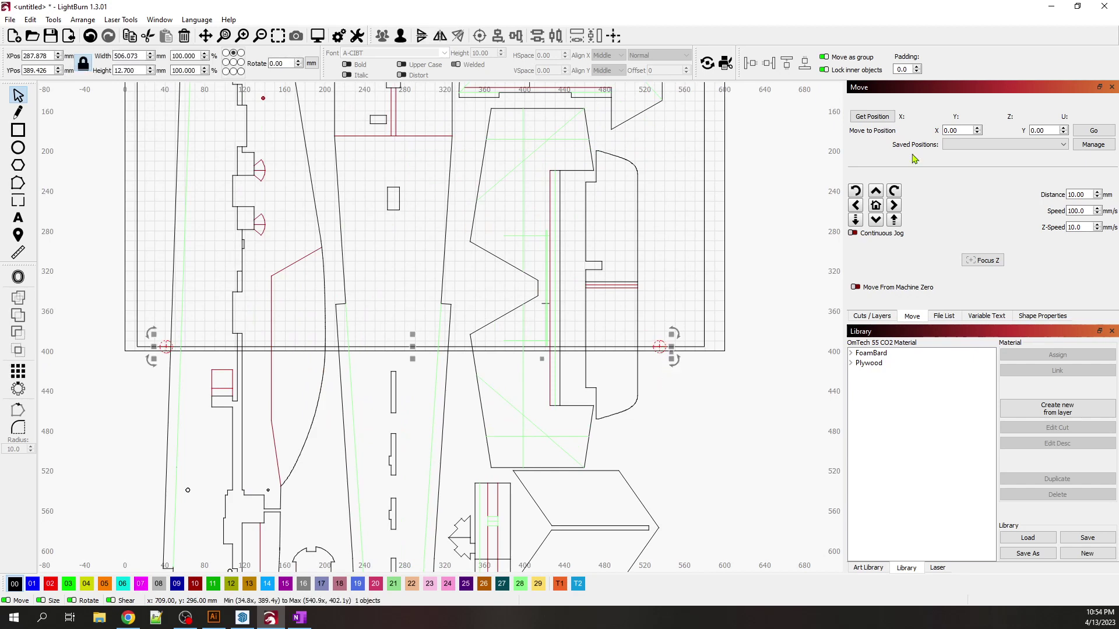
click(876, 317)
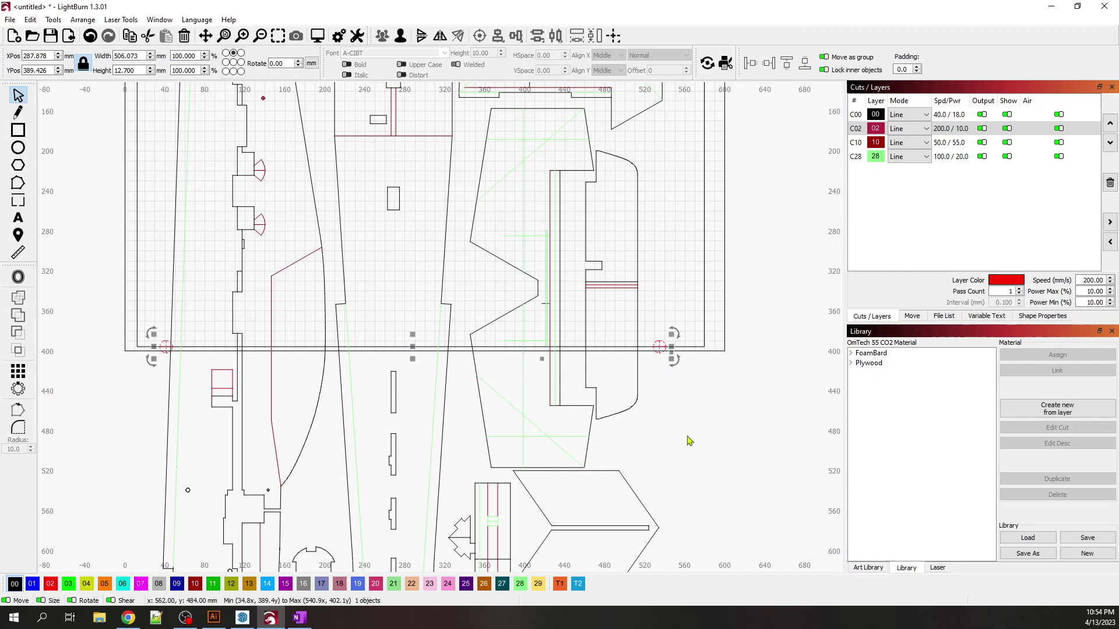
click(502, 584)
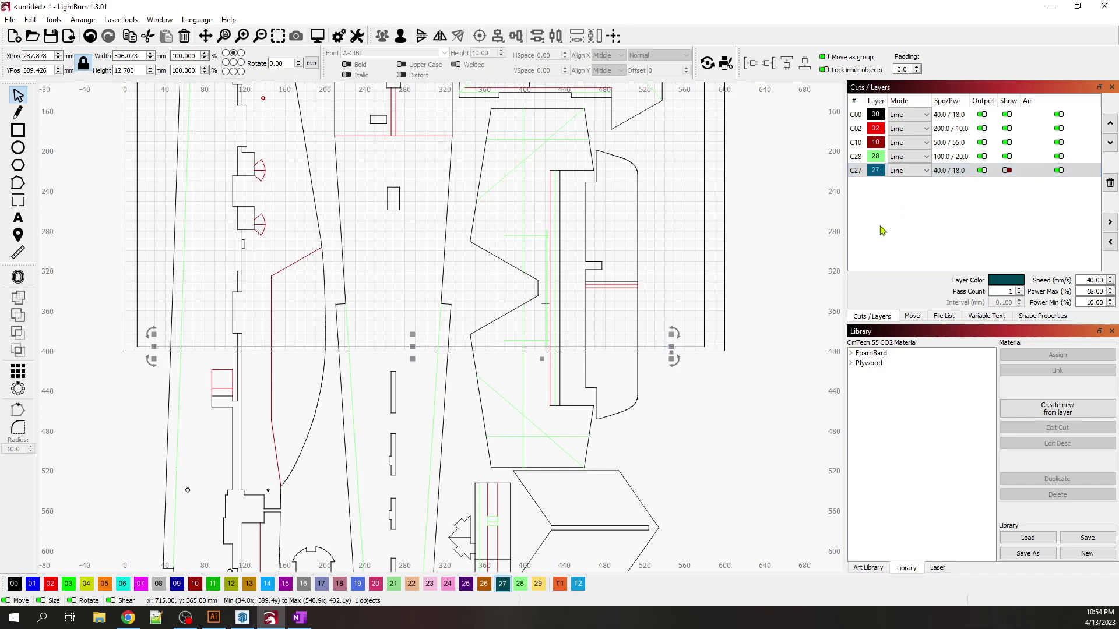
click(768, 337)
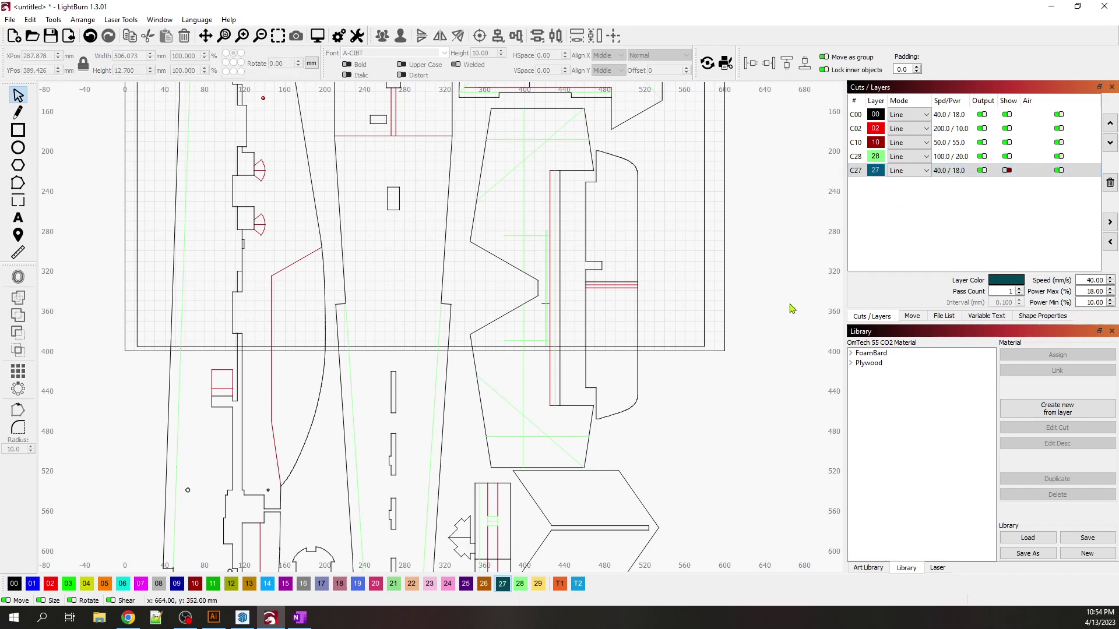
scroll(784, 311, down, 5)
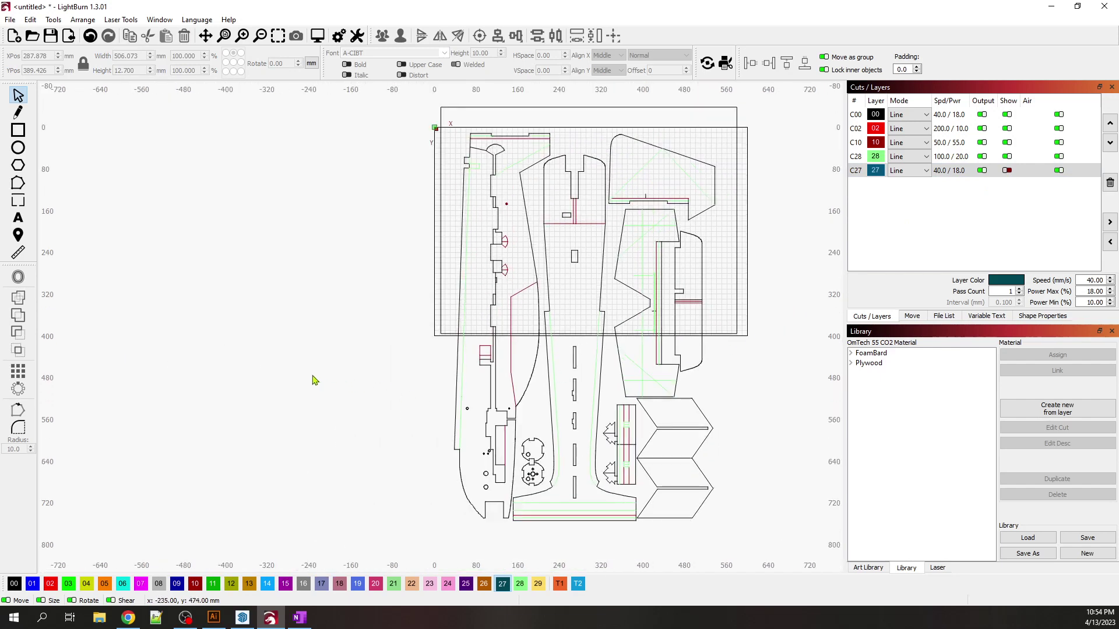
scroll(252, 379, down, 1)
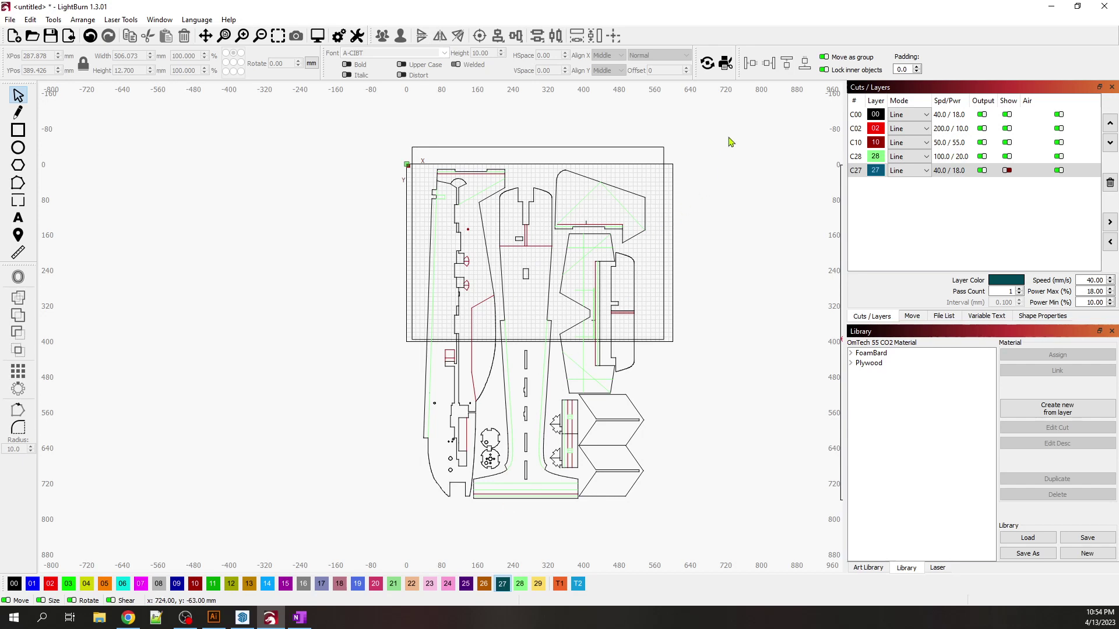
- Select all parts and cut them along the framing rectangle with Tools > Cut Shapes
drag(727, 124, 344, 516)
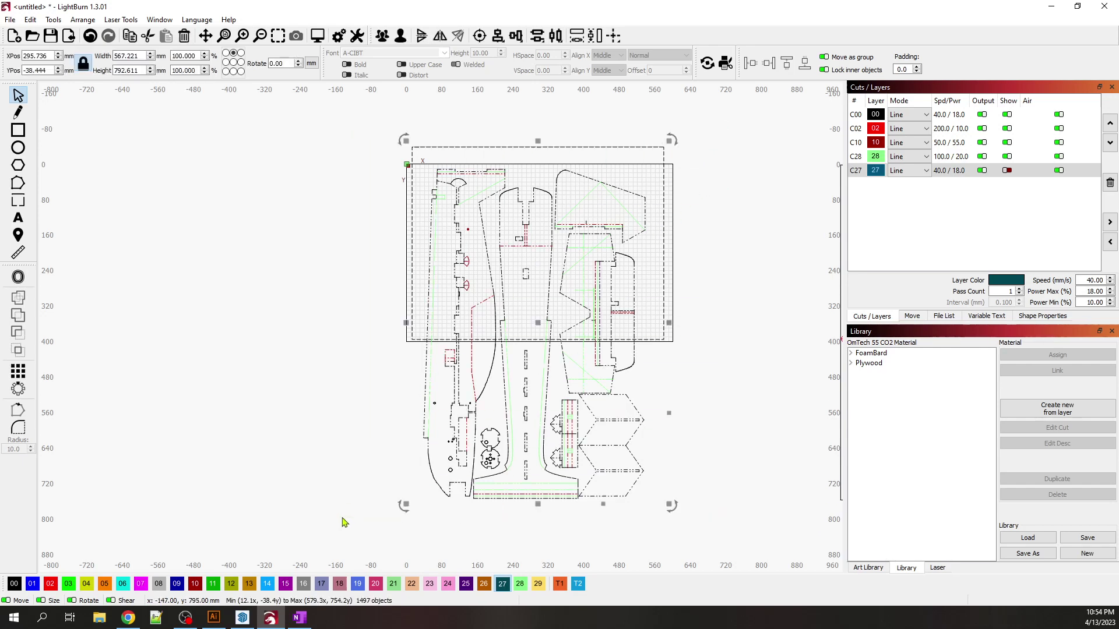
click(52, 24)
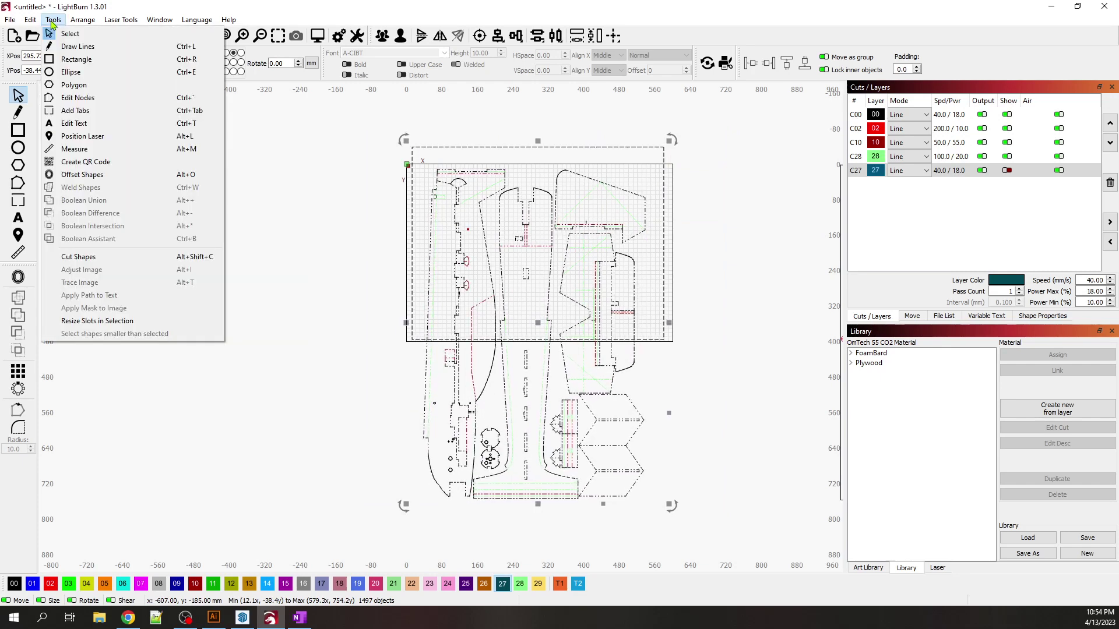
click(87, 260)
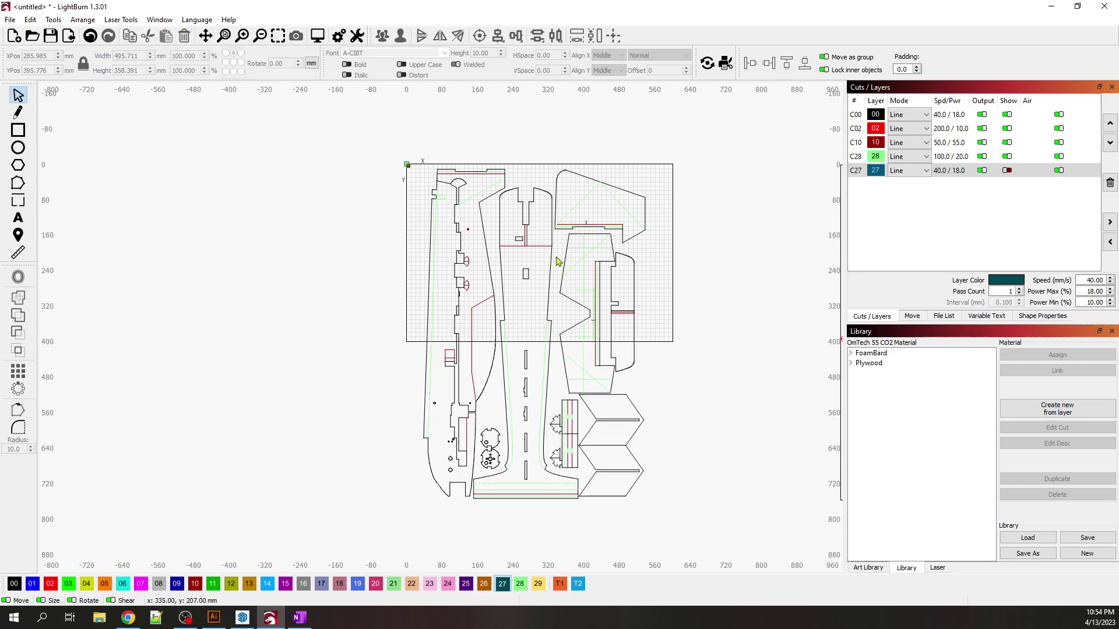
- Check the separate upper and lower cut sections, then show layer C27's crosshairs again
click(550, 292)
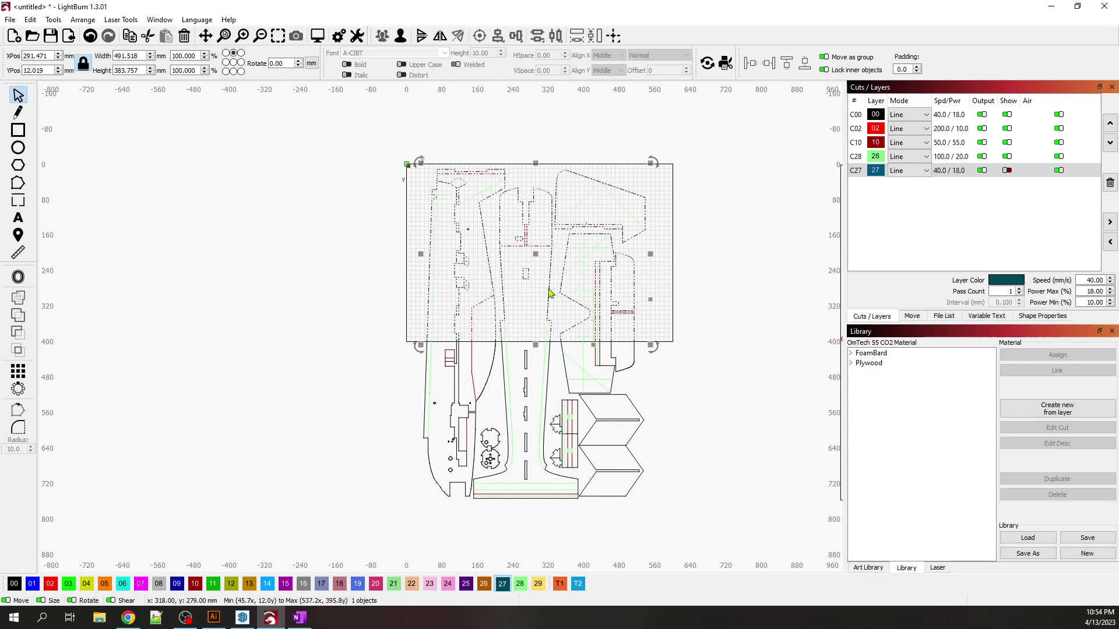
click(548, 366)
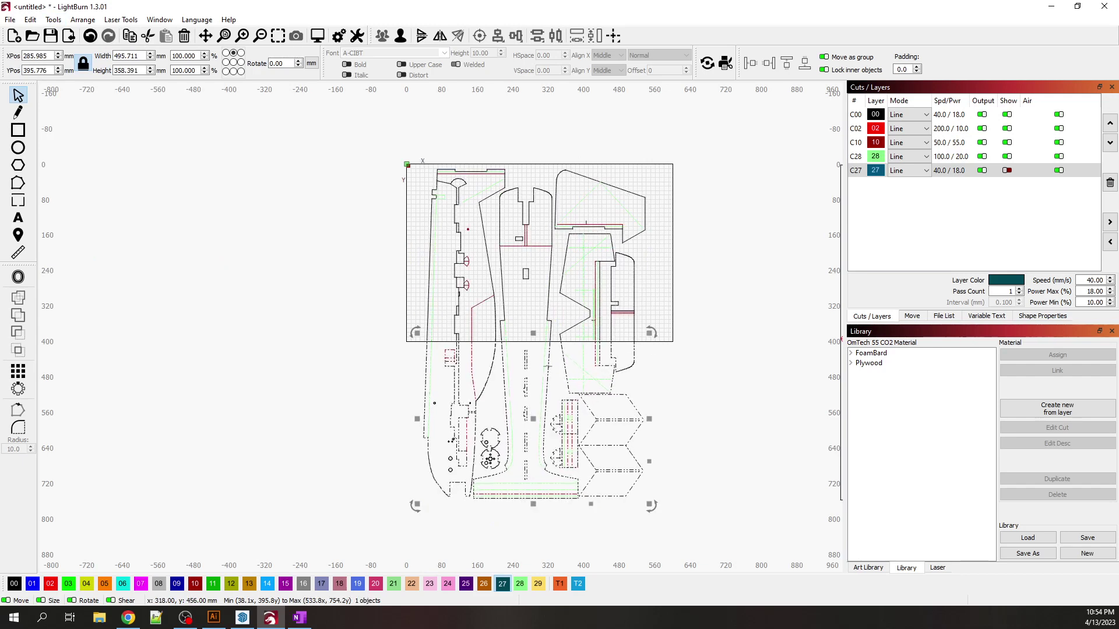
click(692, 327)
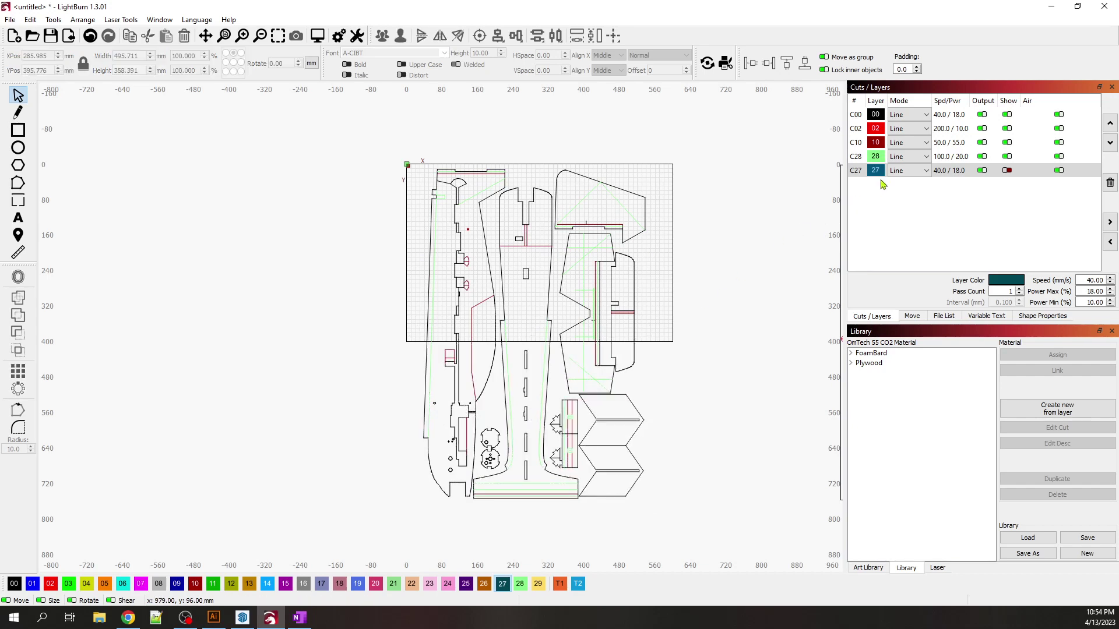
click(1007, 171)
- Move the registration line and crosshairs from C27 onto red layer C02, then reselect the line
scroll(412, 358, up, 3)
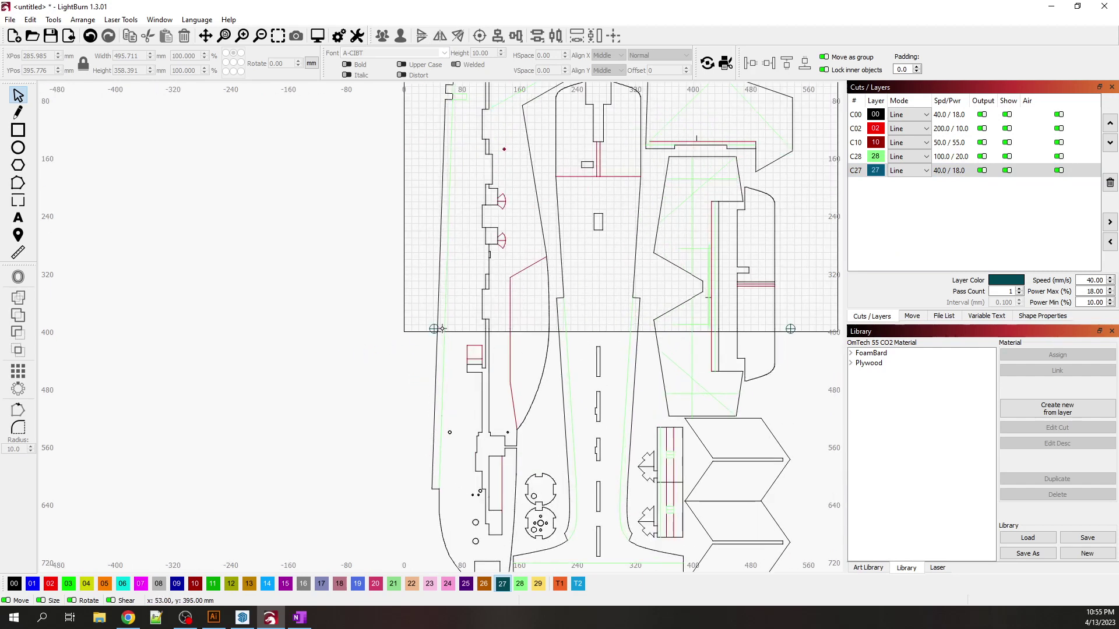
scroll(472, 330, up, 4)
scroll(466, 341, up, 2)
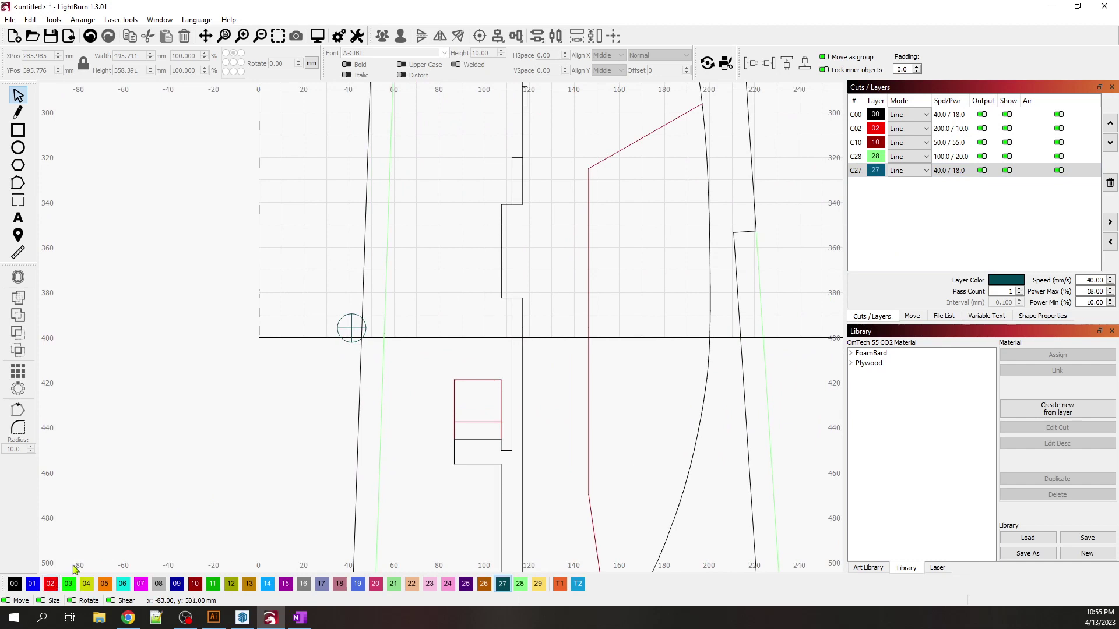
click(335, 336)
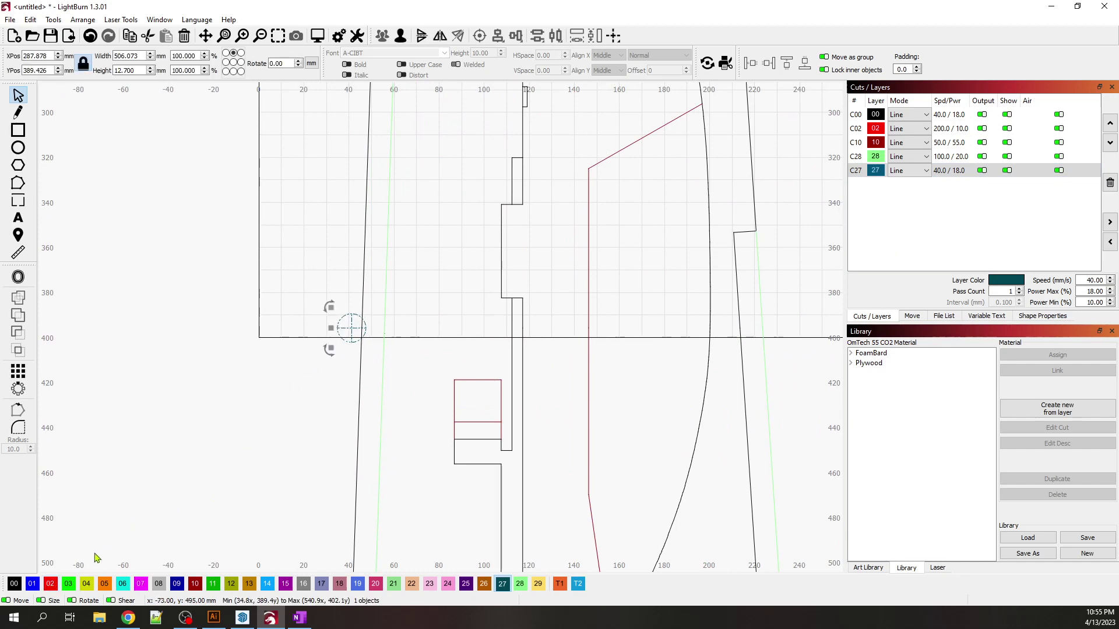
click(50, 584)
click(175, 442)
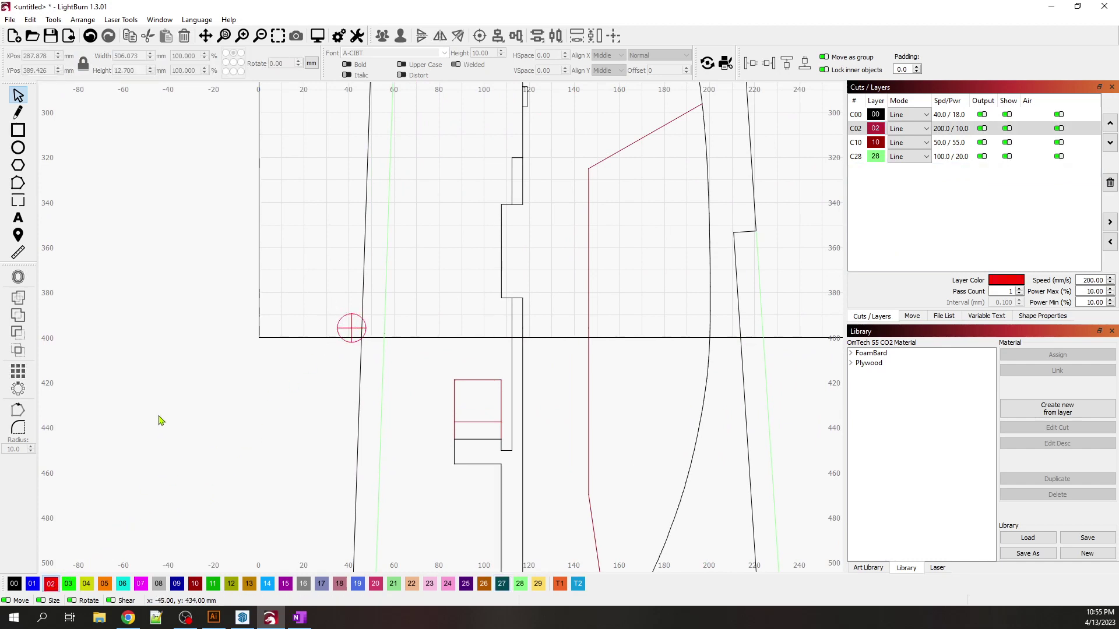
scroll(127, 404, down, 1)
scroll(127, 405, down, 2)
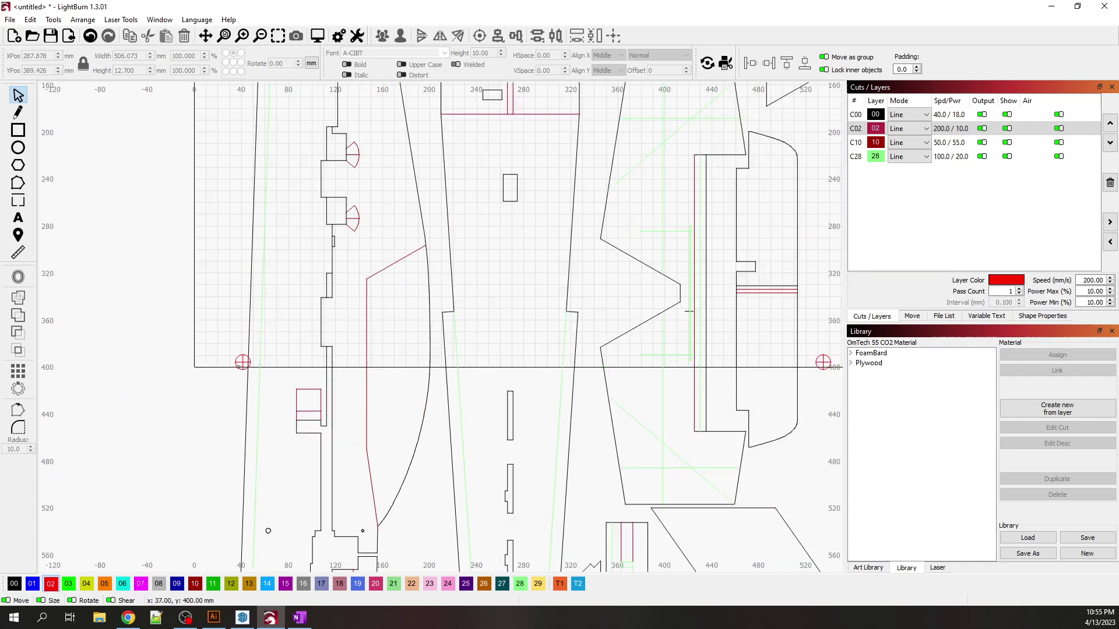
click(243, 366)
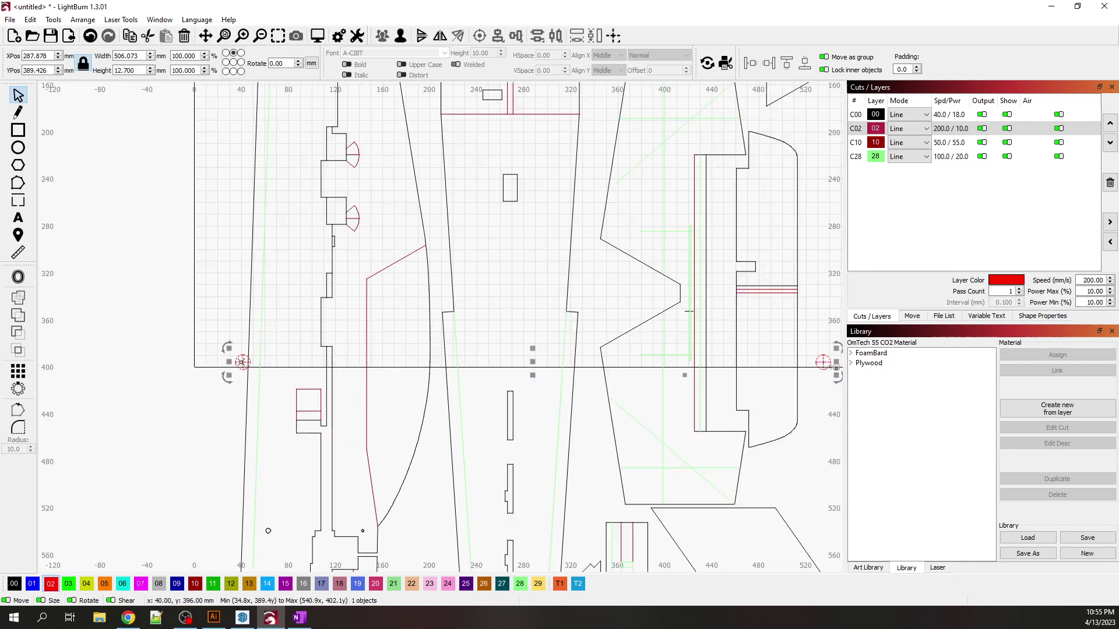
- Duplicate the registration line with its crosshairs
right_click(243, 366)
click(268, 410)
scroll(236, 249, down, 3)
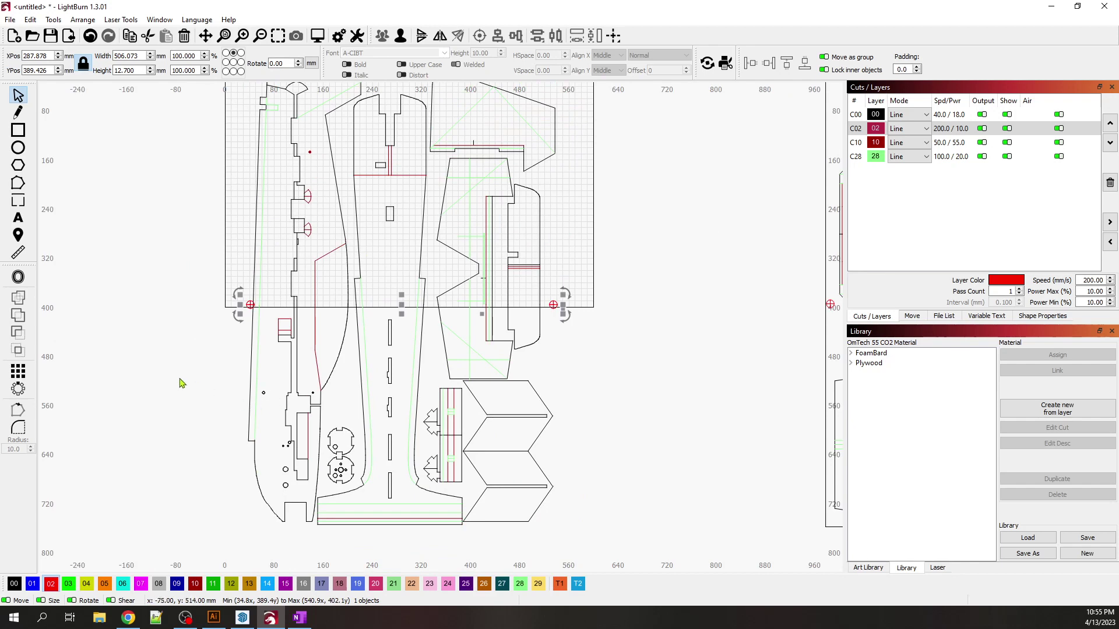
scroll(196, 380, up, 1)
scroll(196, 380, up, 1)
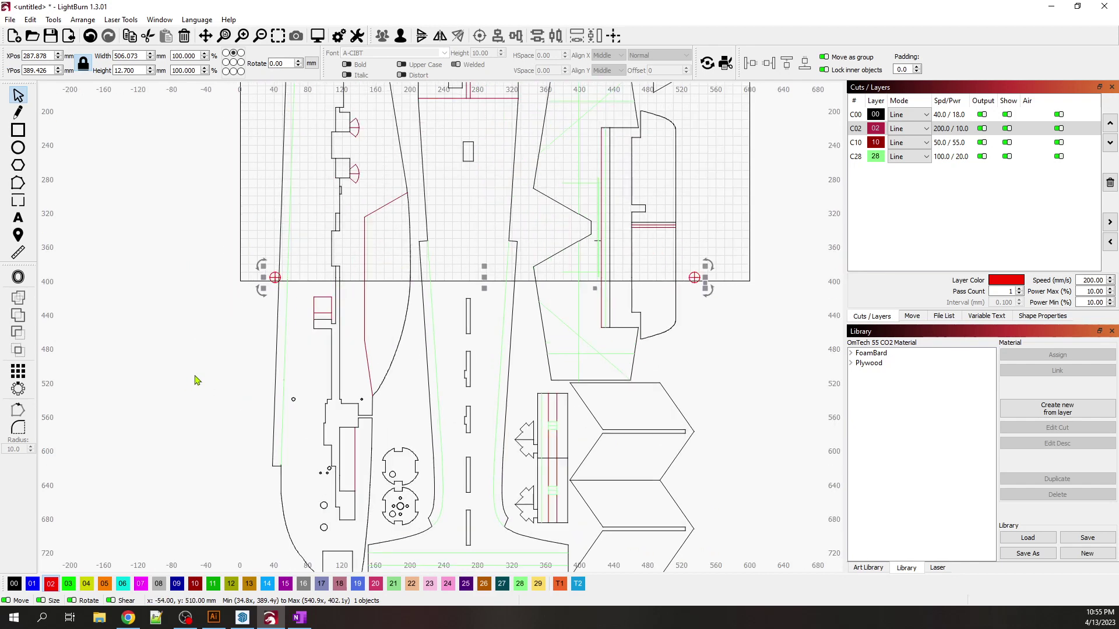
- Select the registration line copy plus the large lower shape and open their action menu
click(716, 321)
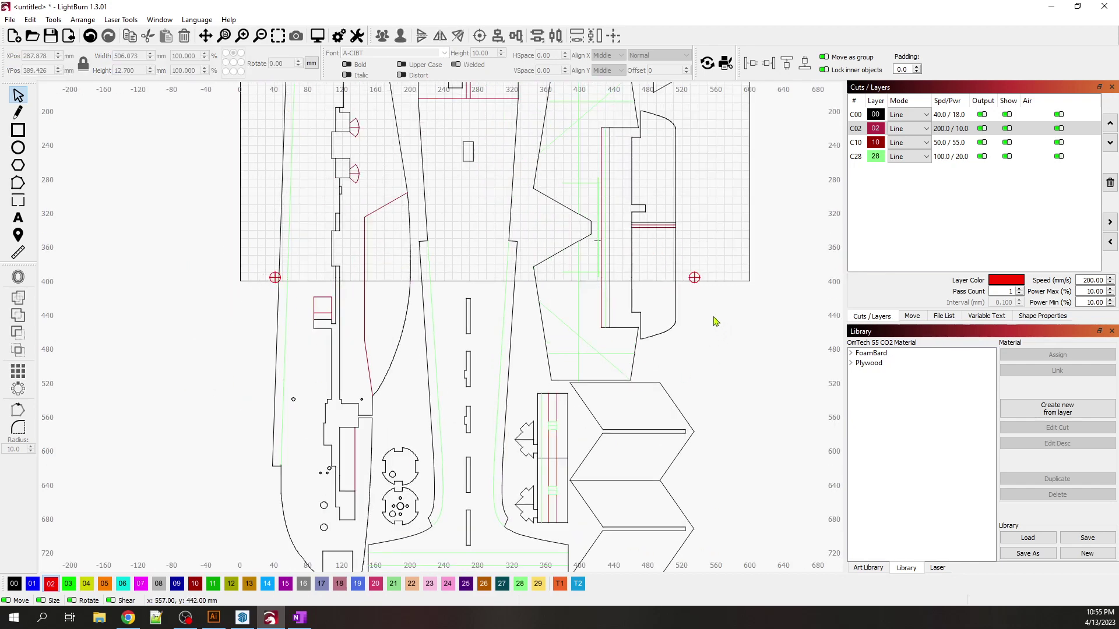
click(695, 278)
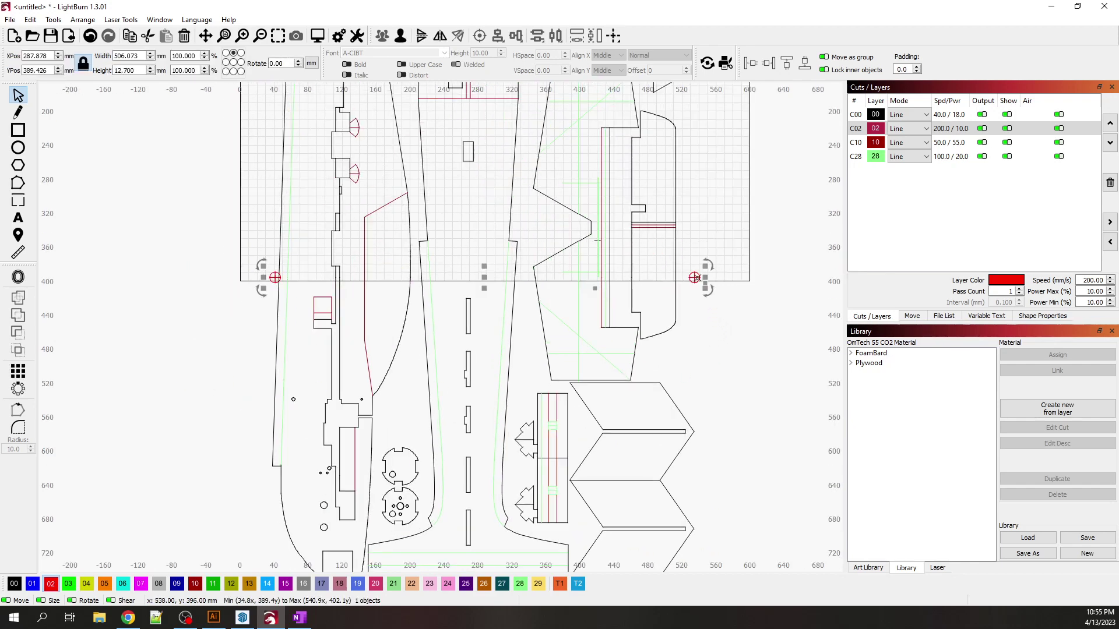
shift+click(637, 342)
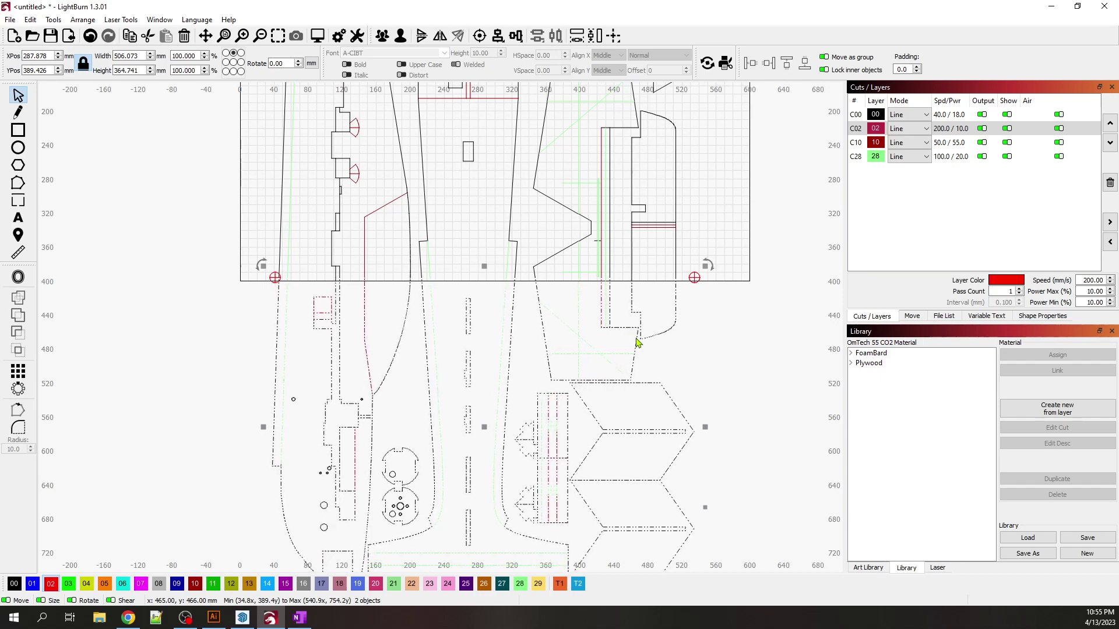
right_click(637, 339)
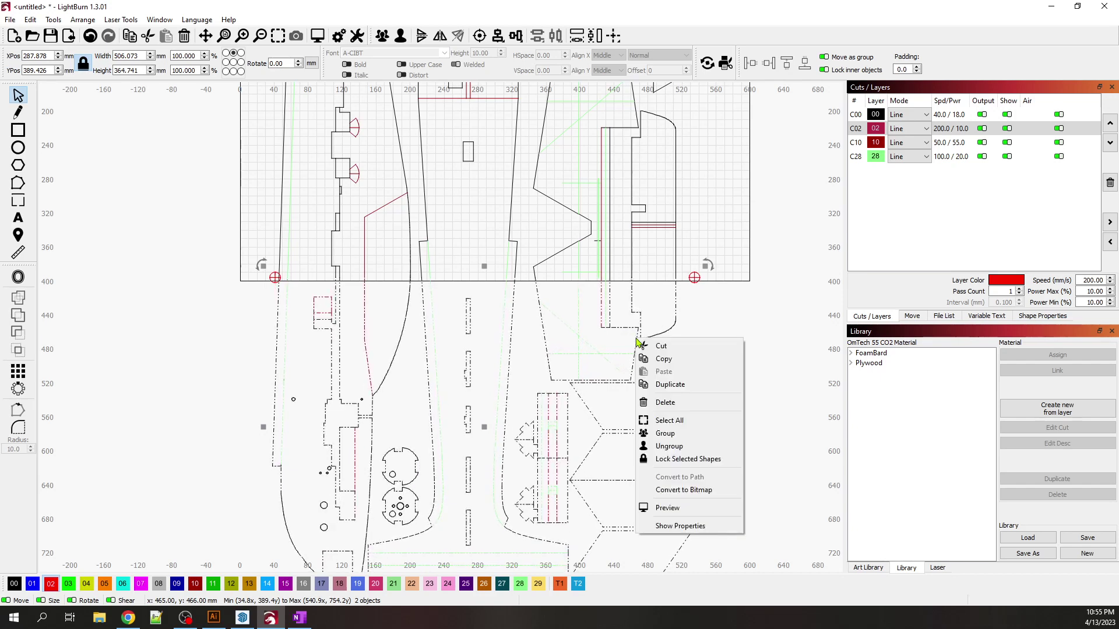
- Group the two lower-section objects and move the group down to Y 419.426 mm
click(665, 433)
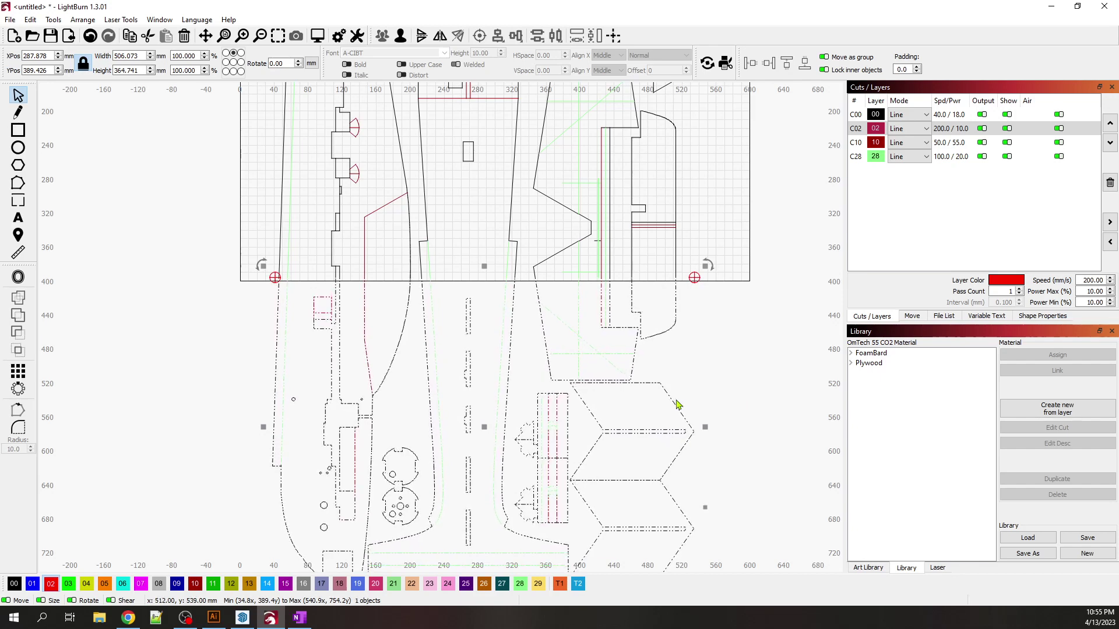
click(574, 352)
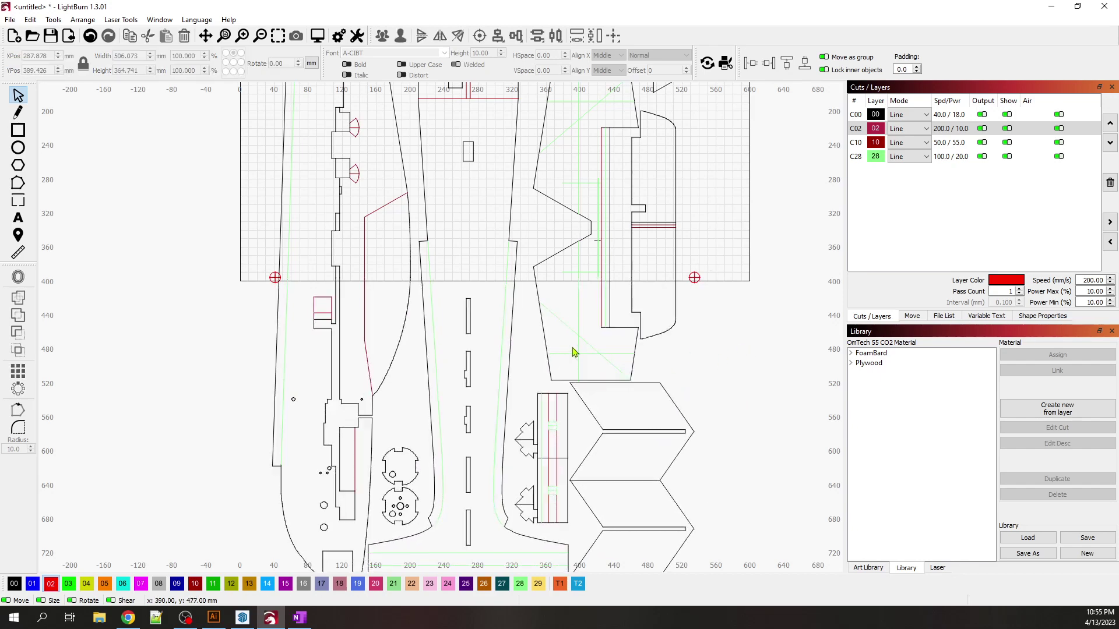
click(510, 352)
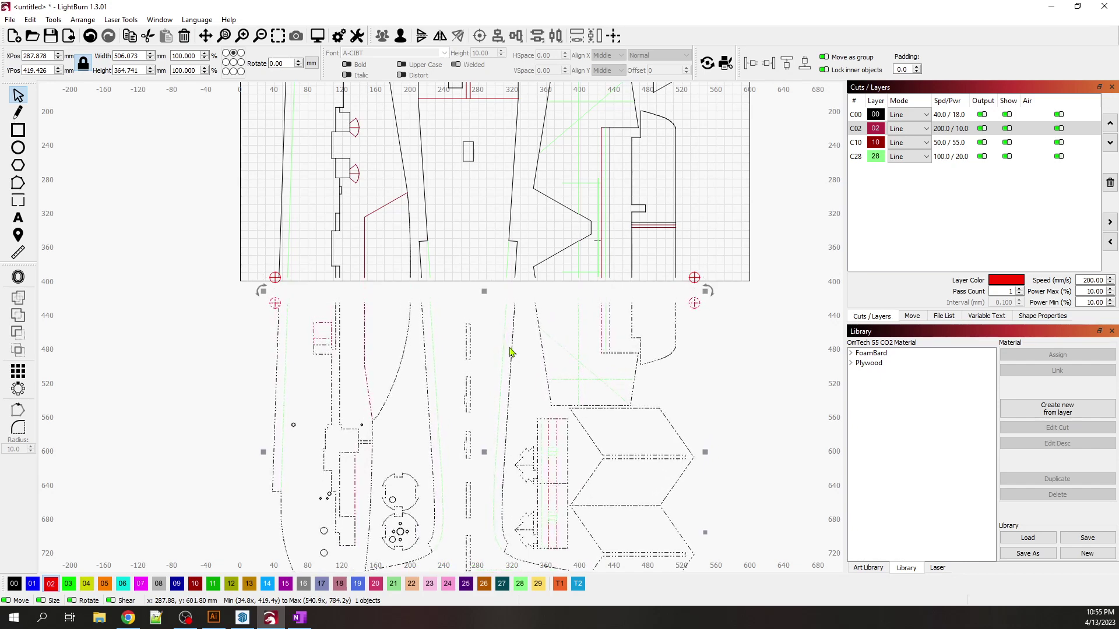
click(796, 318)
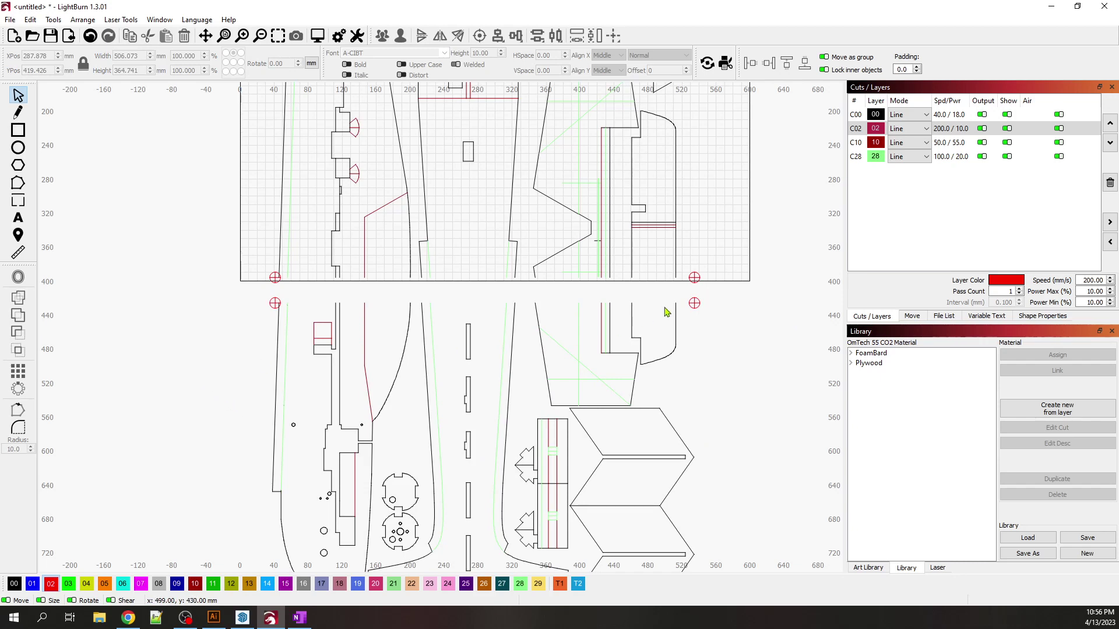
scroll(682, 312, up, 3)
scroll(665, 316, up, 4)
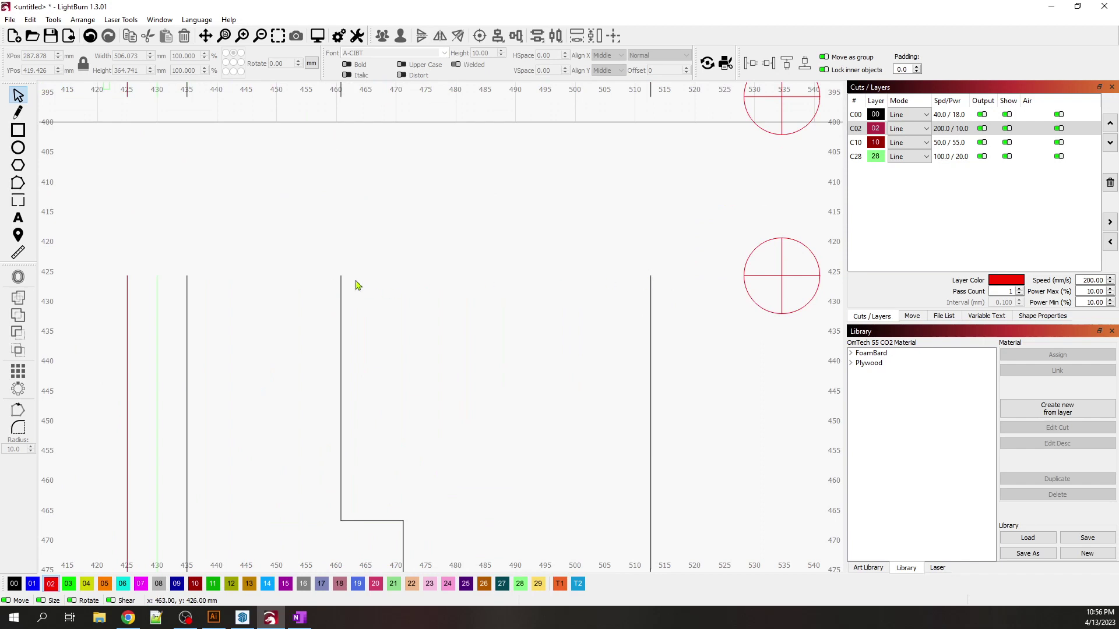
scroll(329, 358, down, 3)
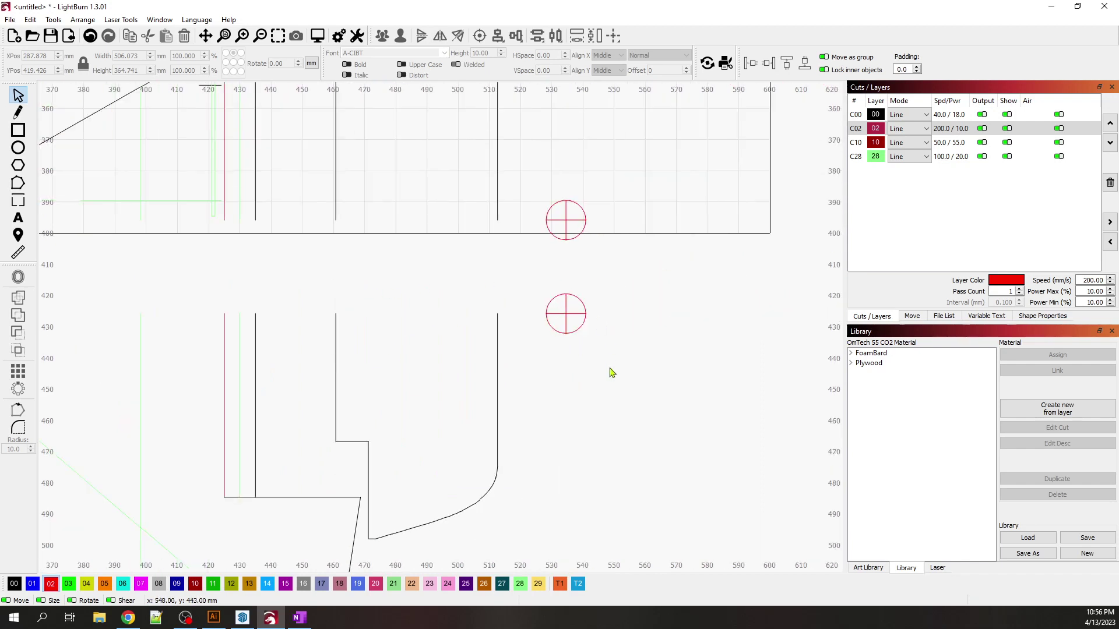
scroll(705, 369, down, 1)
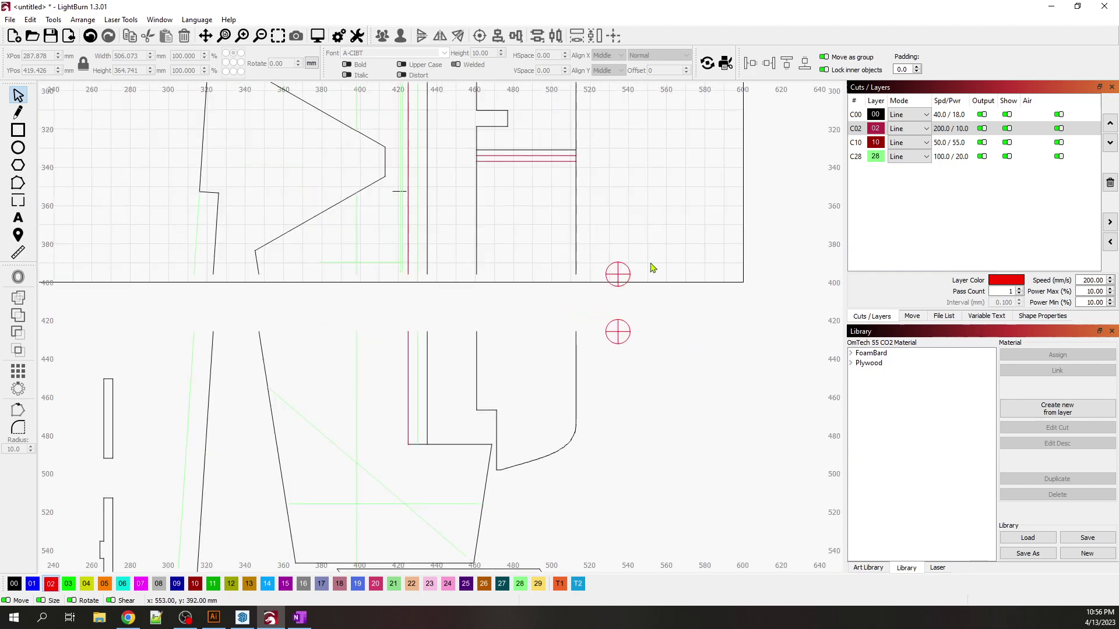
scroll(678, 332, down, 2)
scroll(683, 347, down, 2)
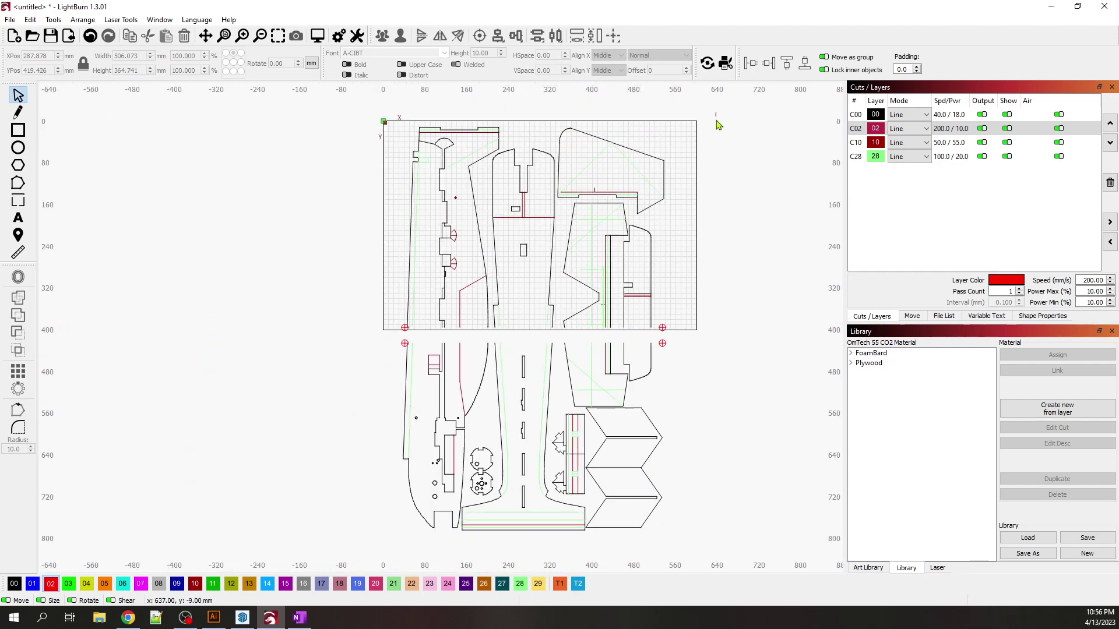
- Group all upper-sheet parts and crosshairs into one object
drag(716, 113, 377, 331)
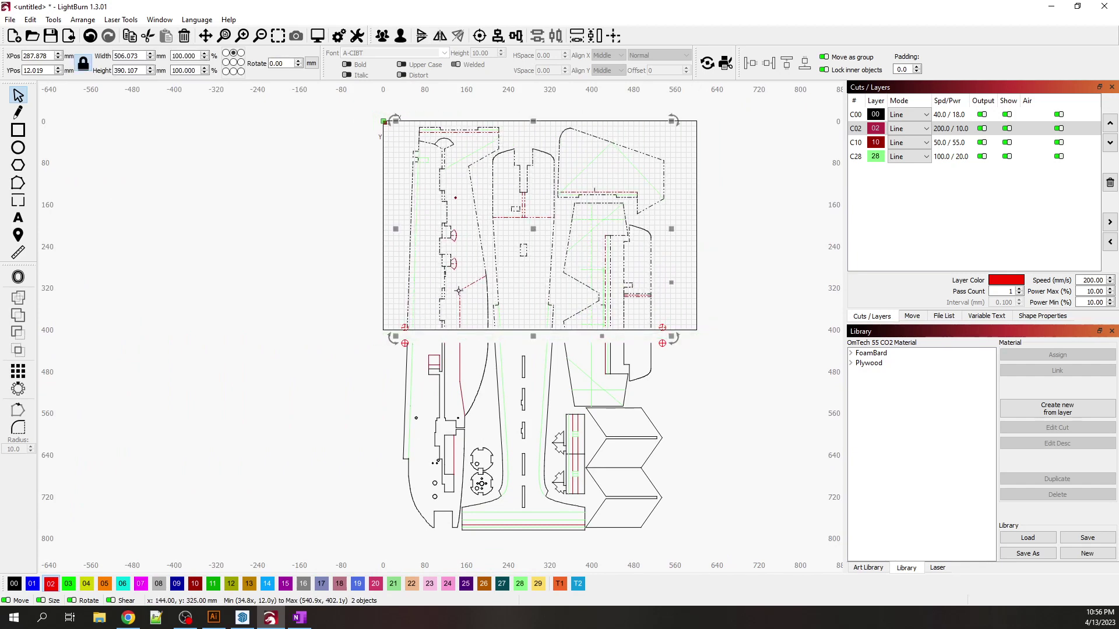
right_click(525, 245)
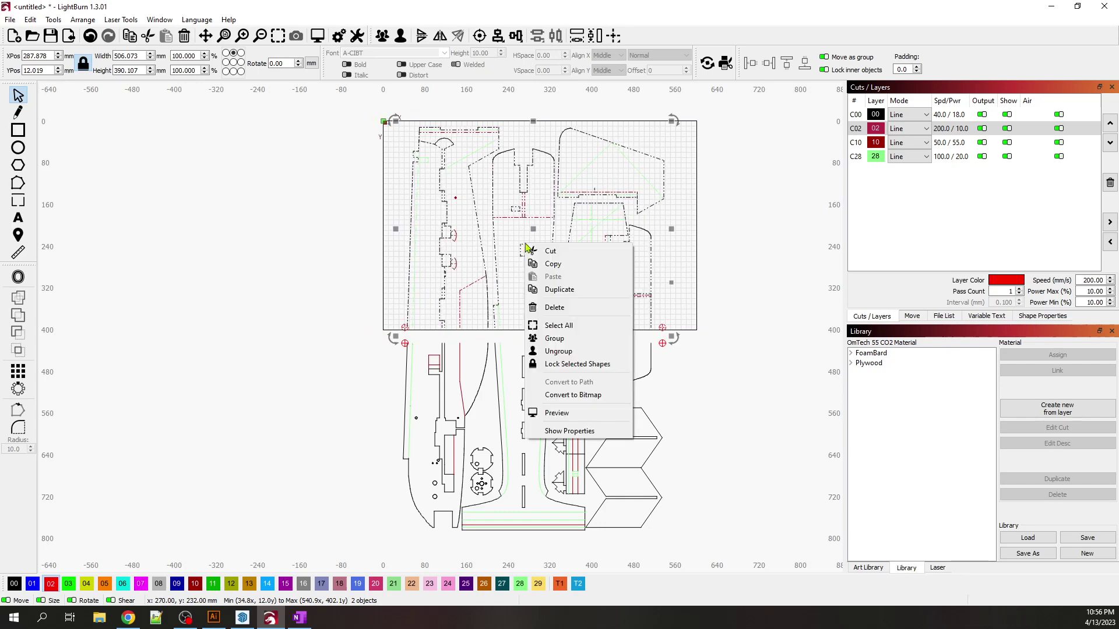
click(556, 339)
click(774, 194)
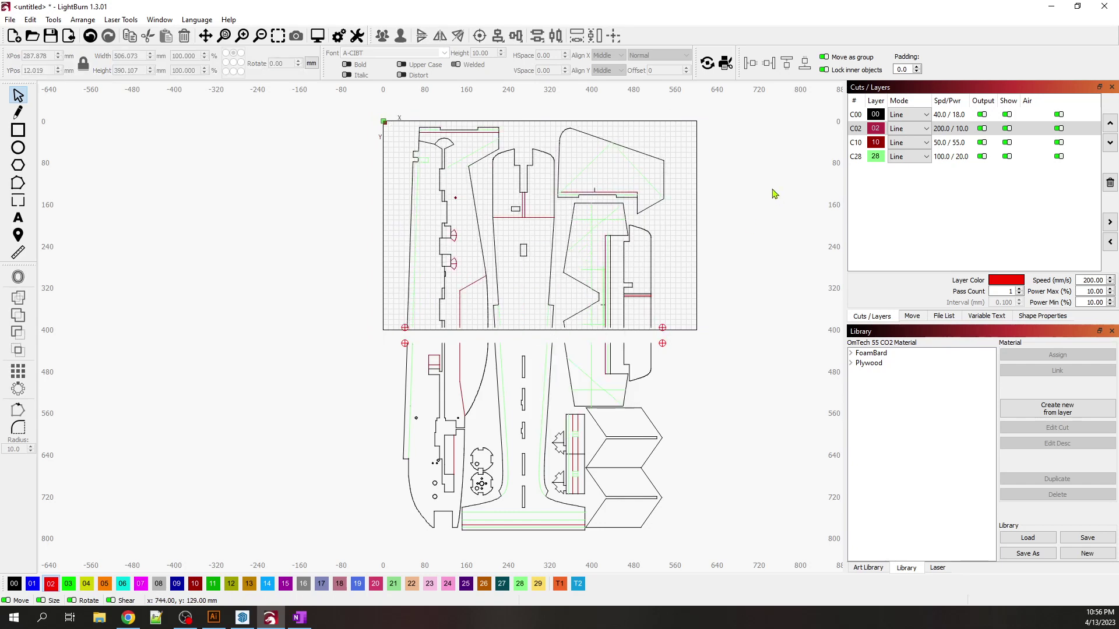
- Group both sheets together into a single object and select it
drag(732, 106, 350, 537)
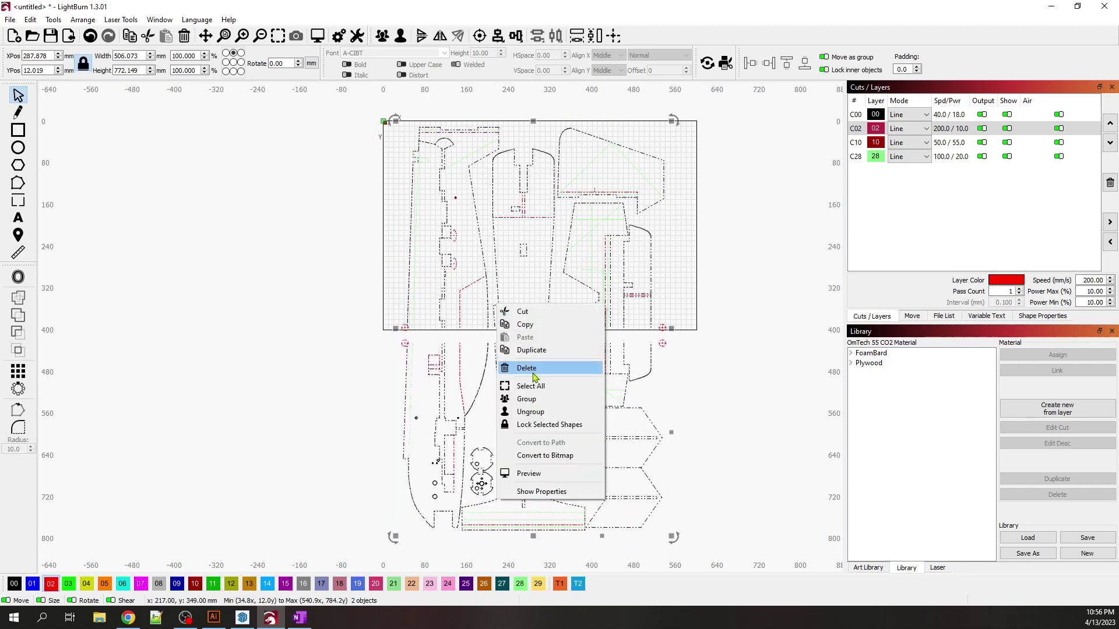
click(532, 401)
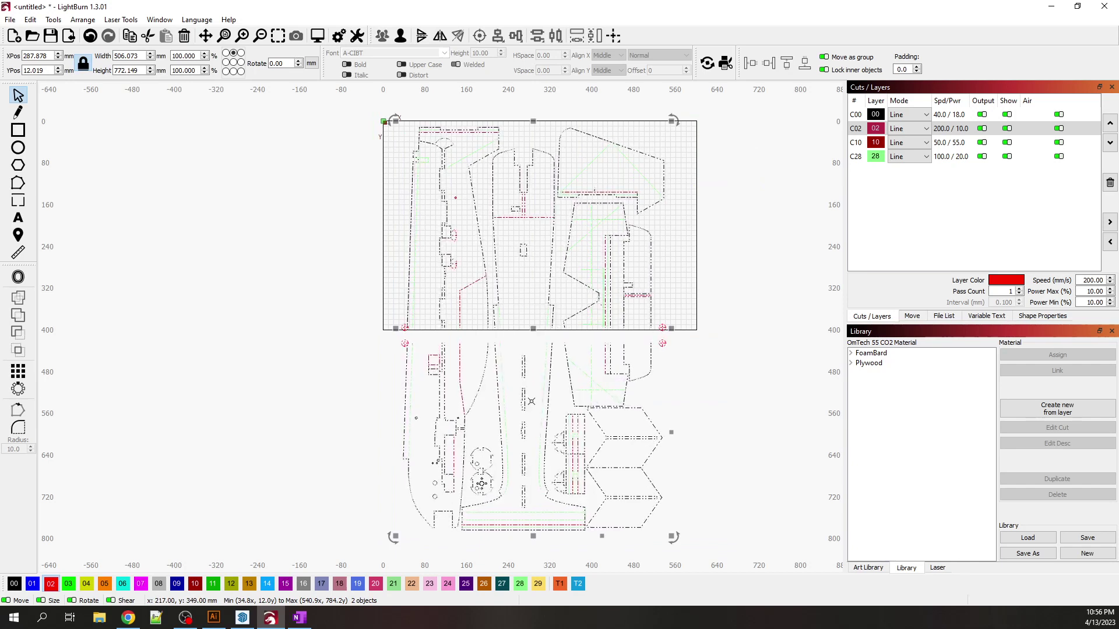
click(749, 270)
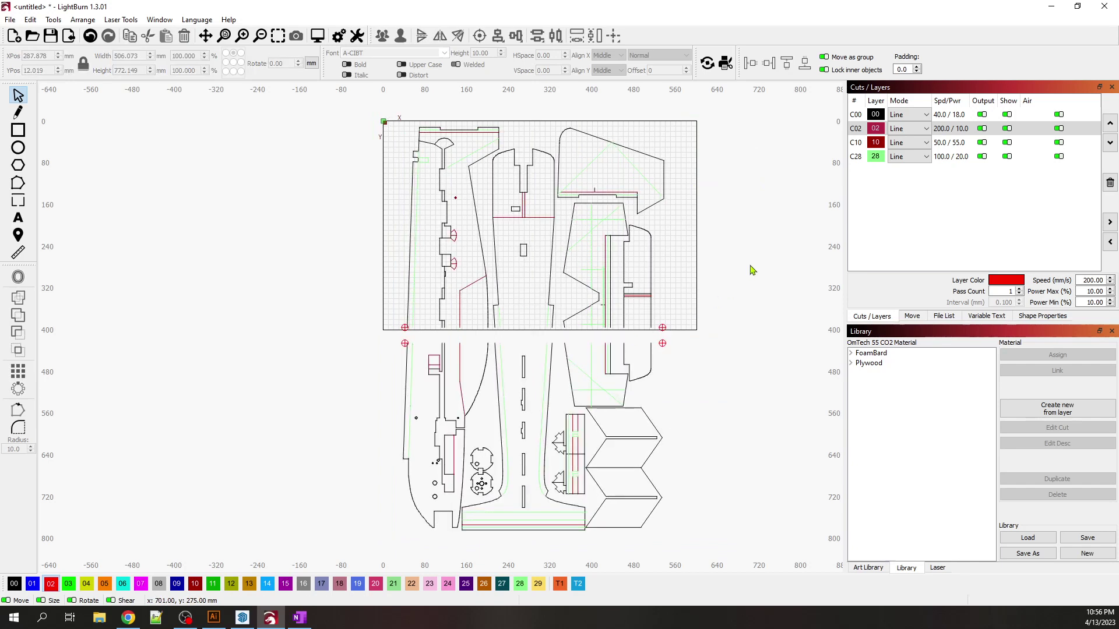
click(558, 235)
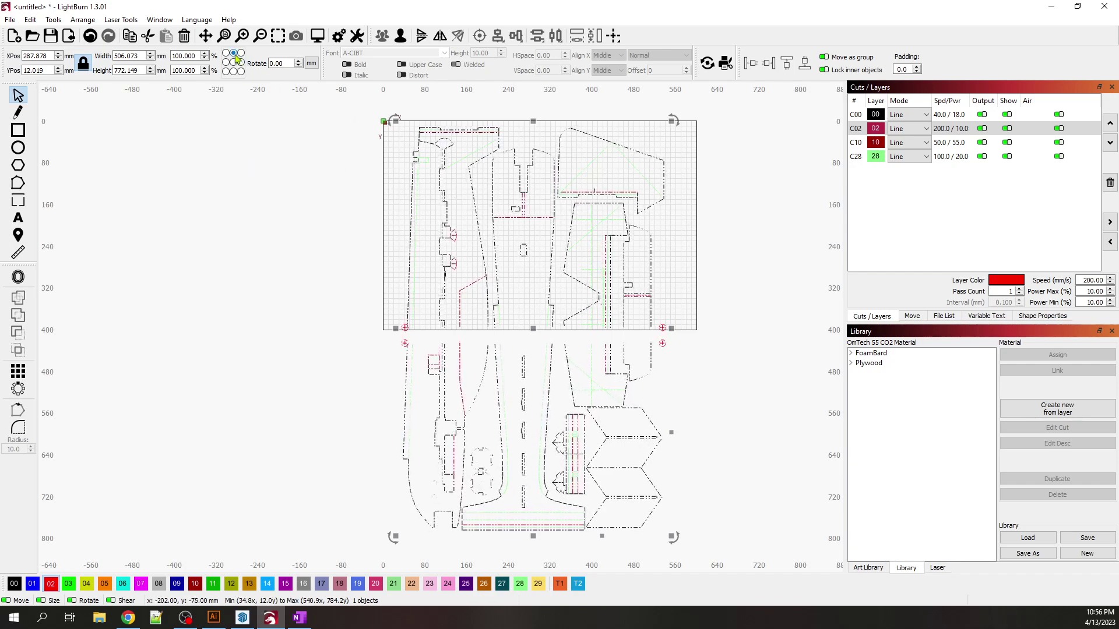
- Set the position anchor point and move the design to Y 5 mm
click(233, 71)
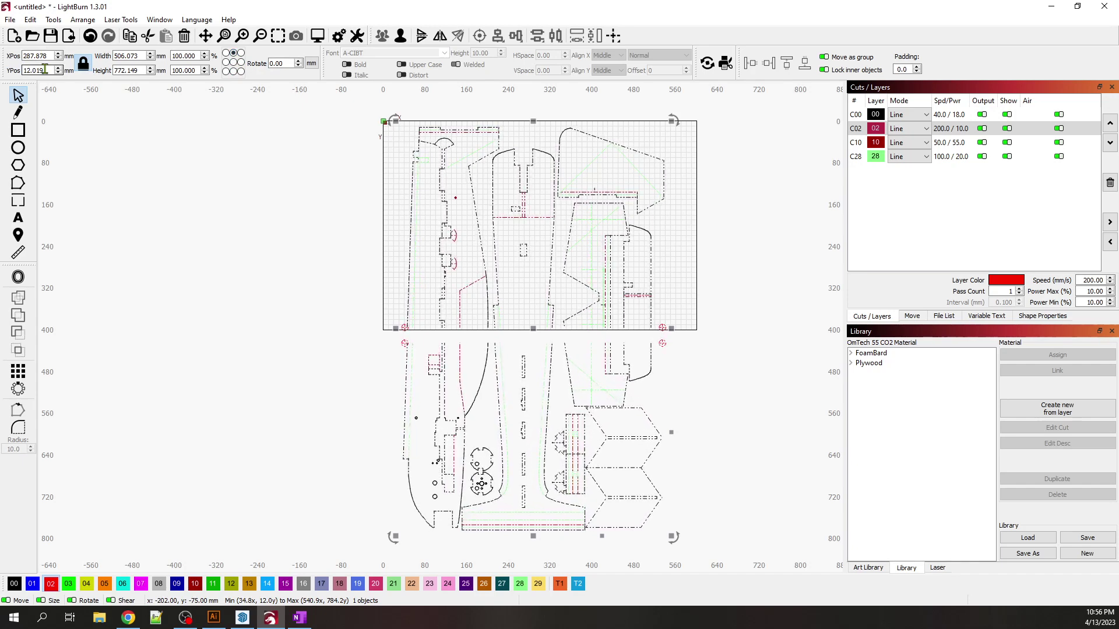
drag(45, 69, 17, 70)
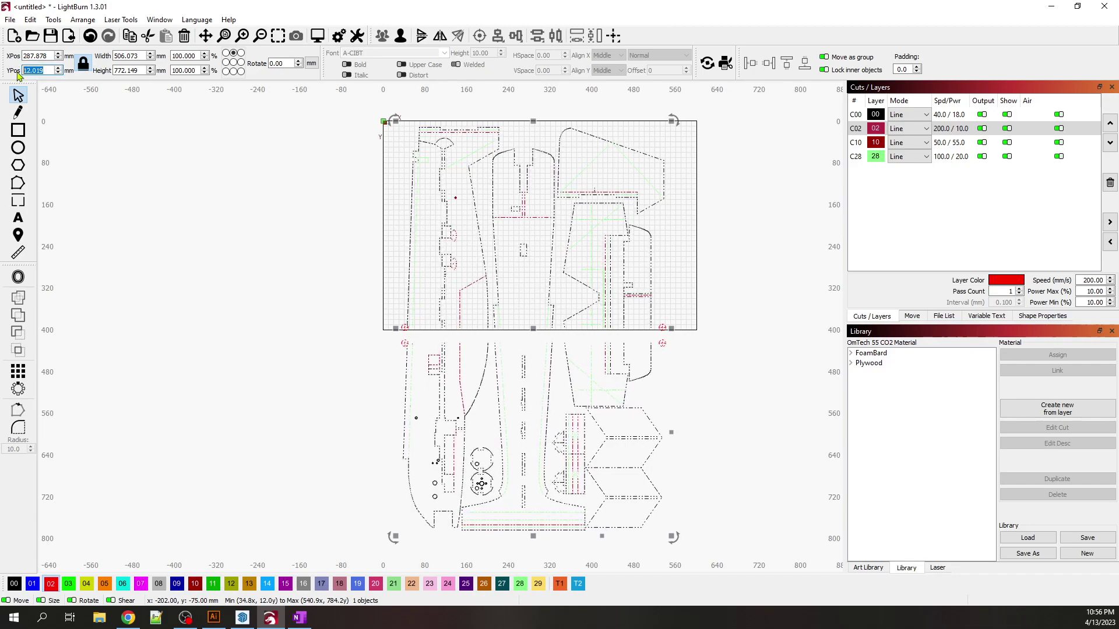
key(Return)
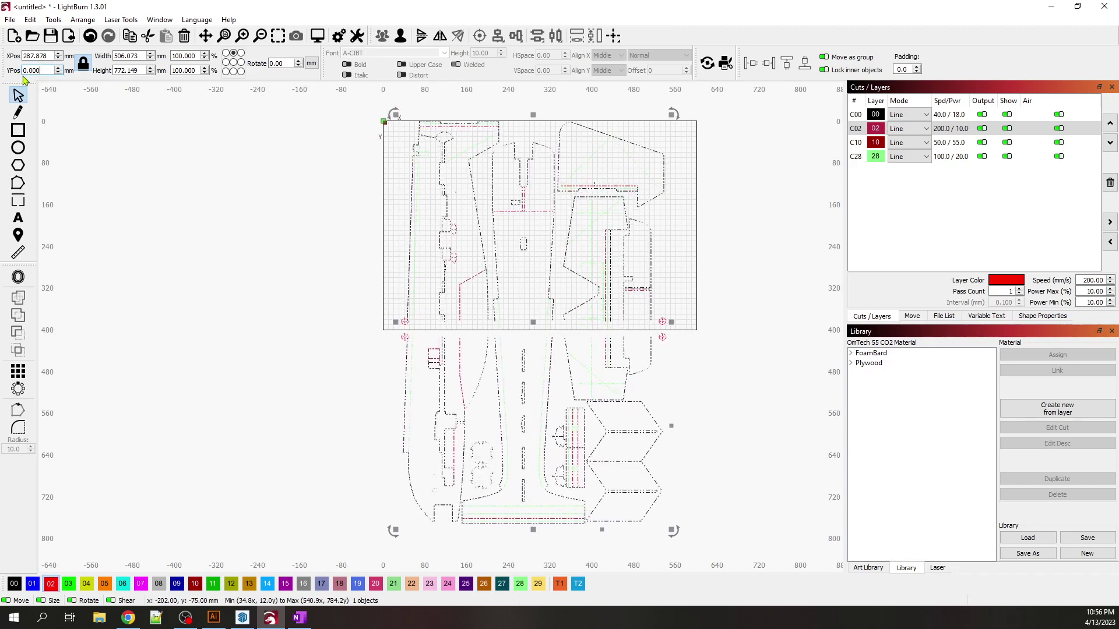
scroll(494, 113, up, 5)
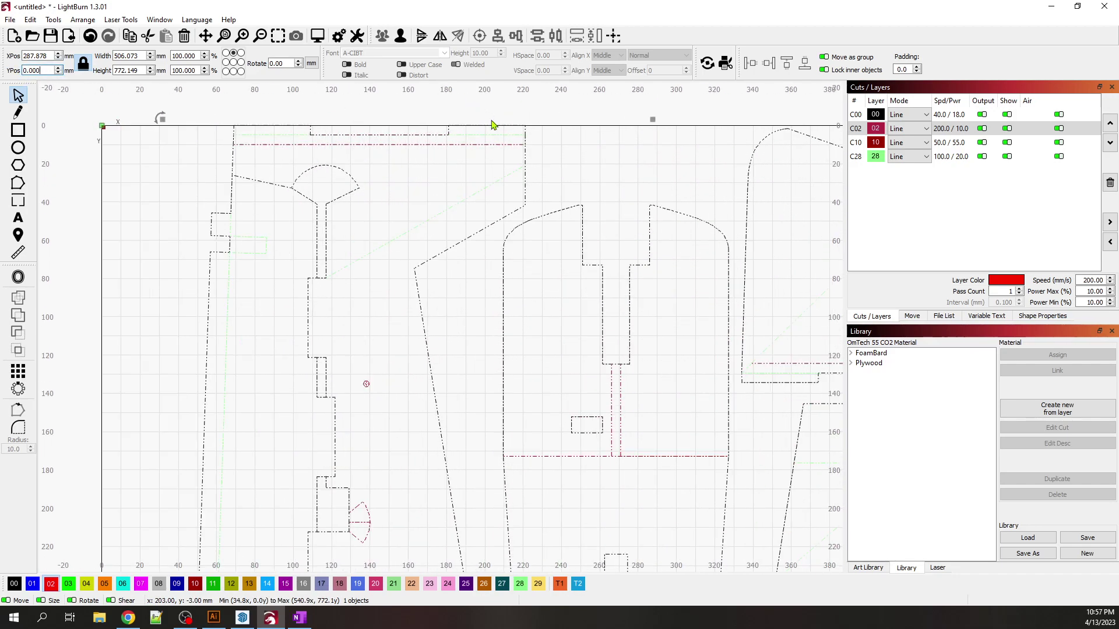
scroll(515, 141, up, 3)
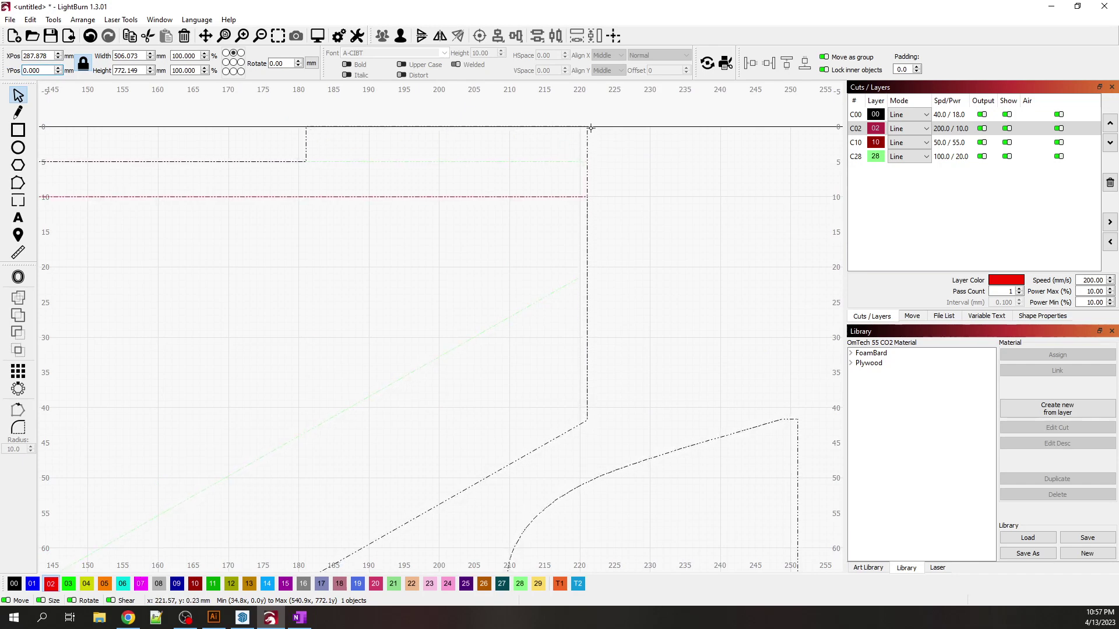
drag(44, 72, 23, 71)
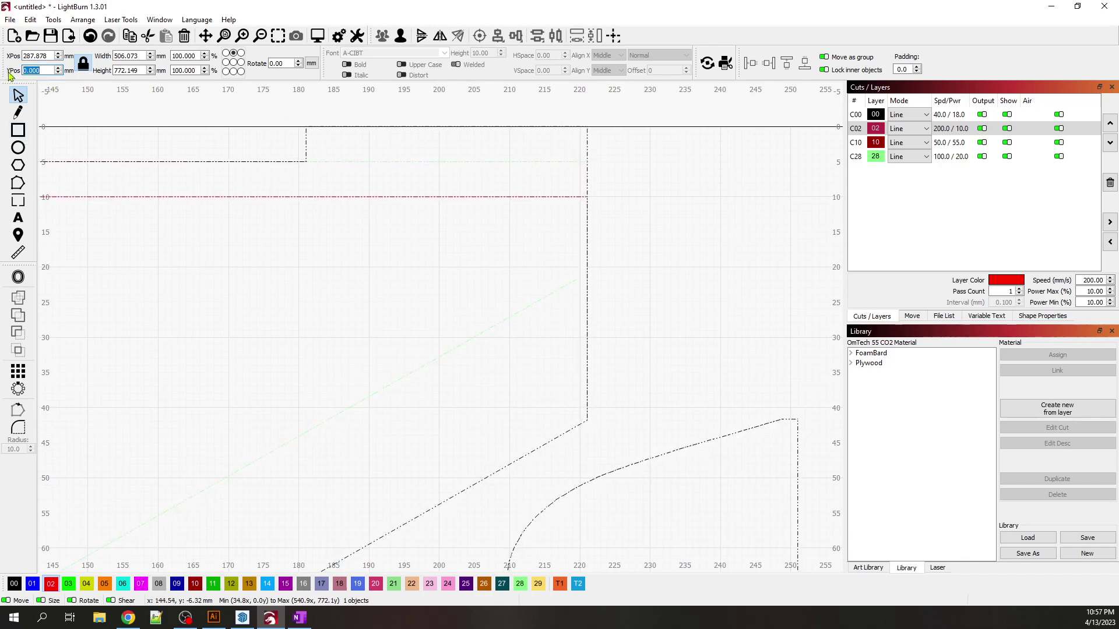
text(5)
key(Return)
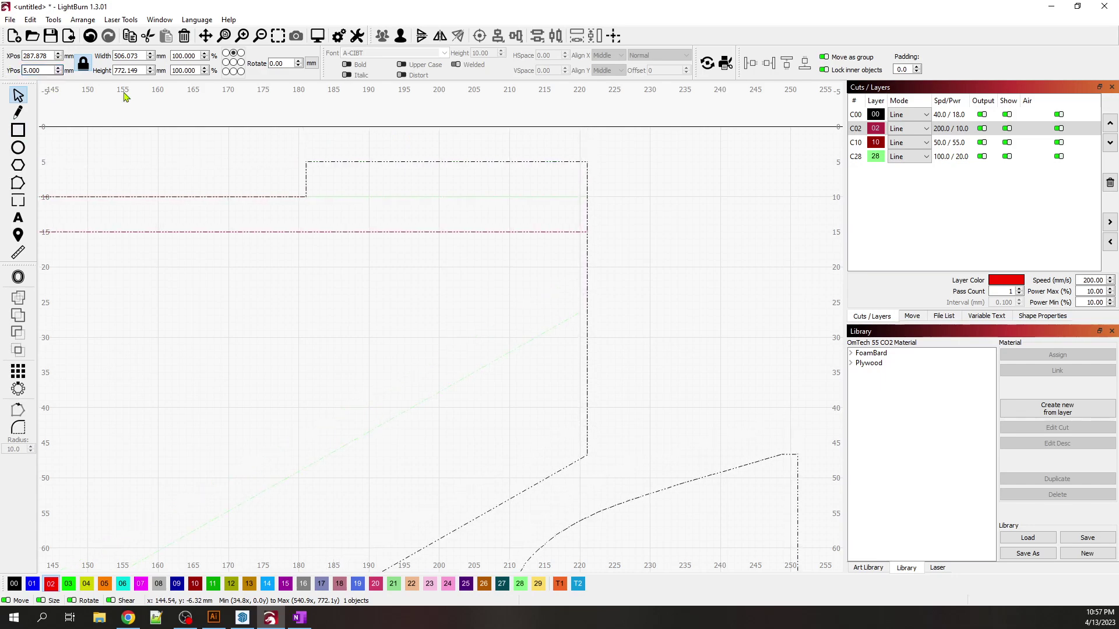
scroll(404, 183, down, 3)
scroll(404, 183, down, 3)
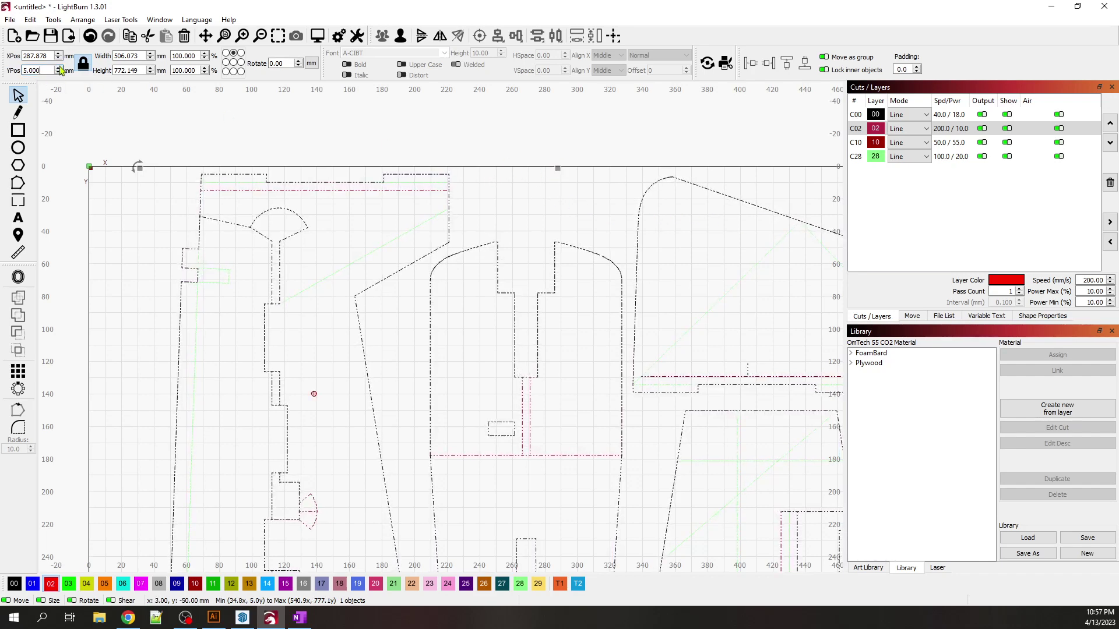
- Set the design's X position to 300 mm and deselect it
double_click(43, 57)
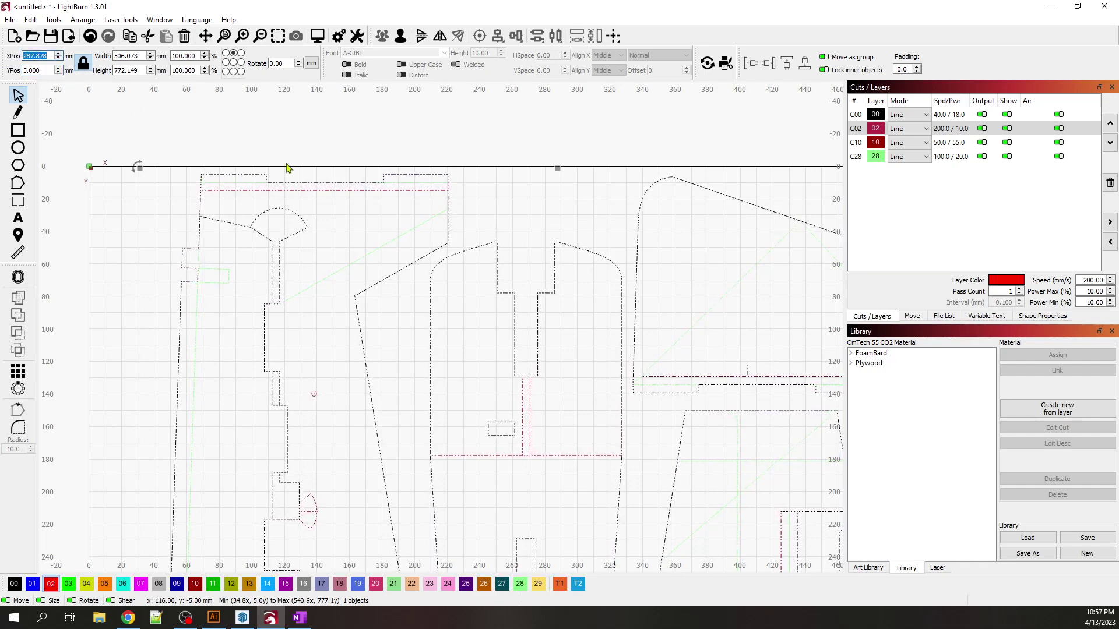
scroll(295, 236, down, 3)
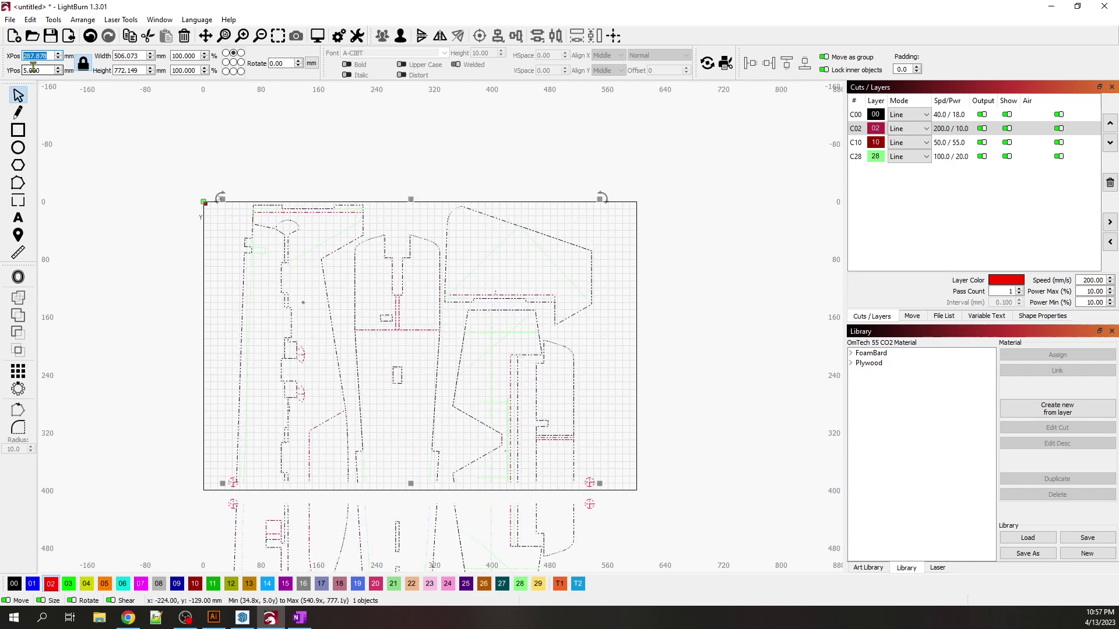
text(300)
key(Return)
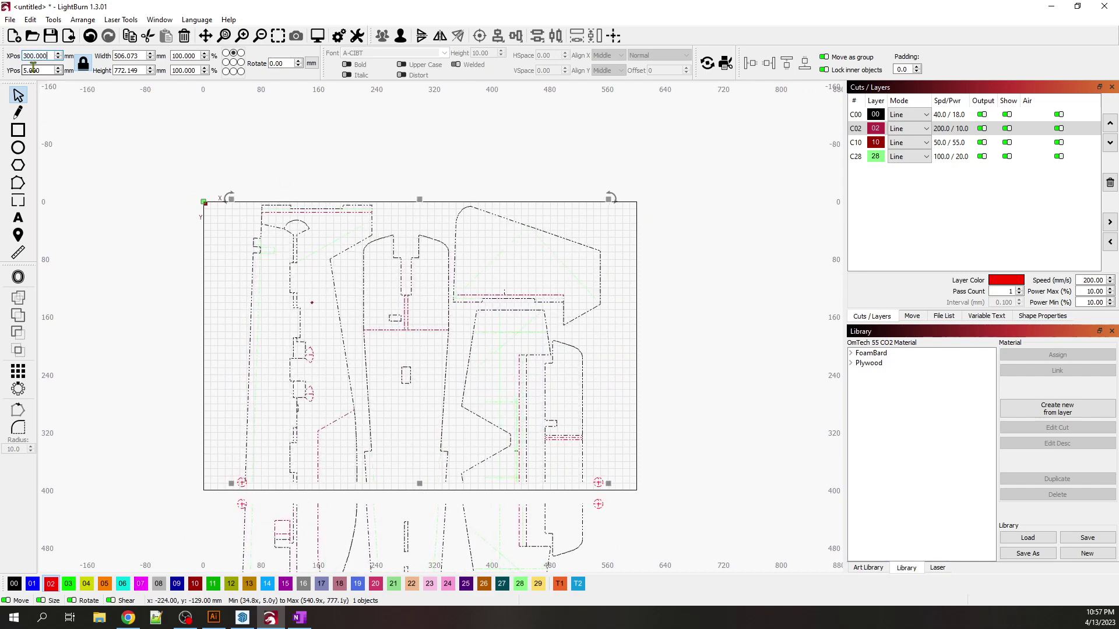
click(547, 160)
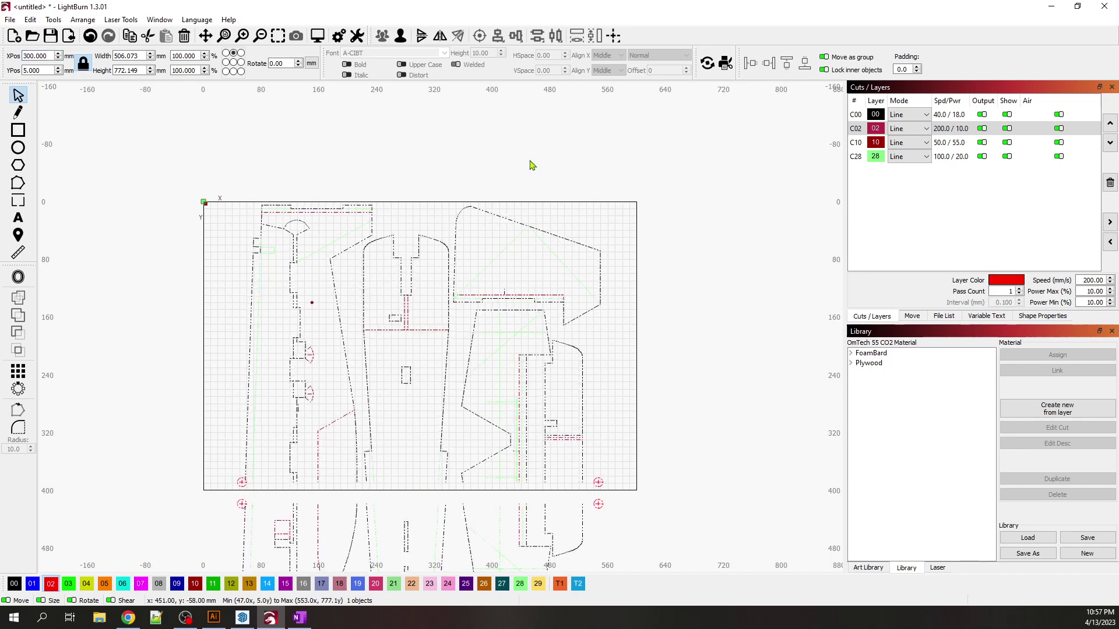
scroll(705, 187, down, 3)
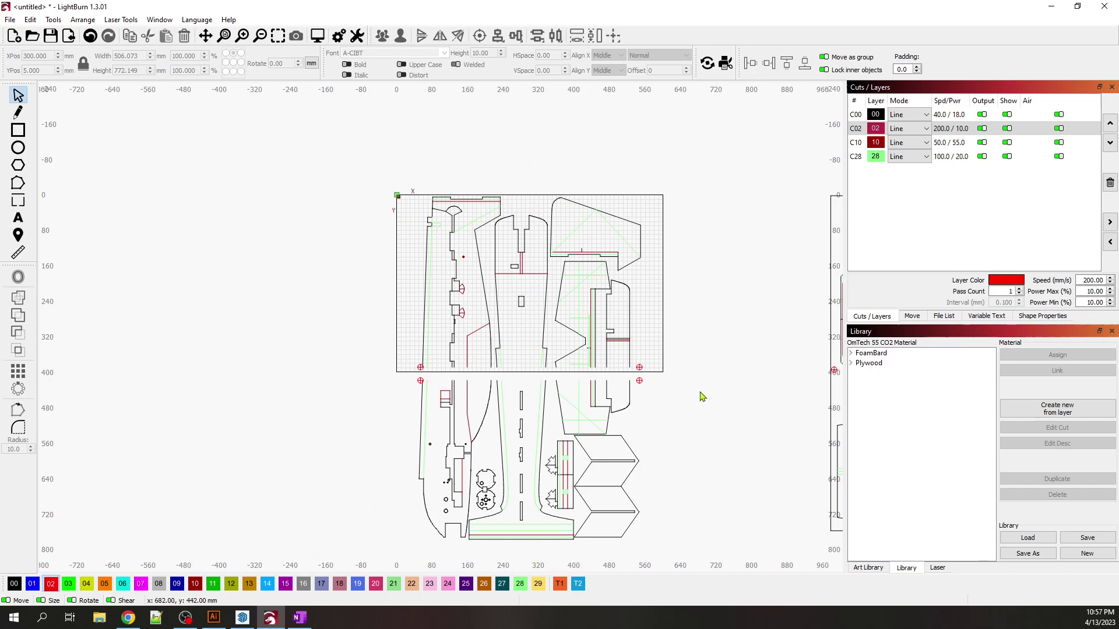
scroll(702, 396, up, 2)
scroll(702, 397, up, 2)
scroll(701, 392, down, 2)
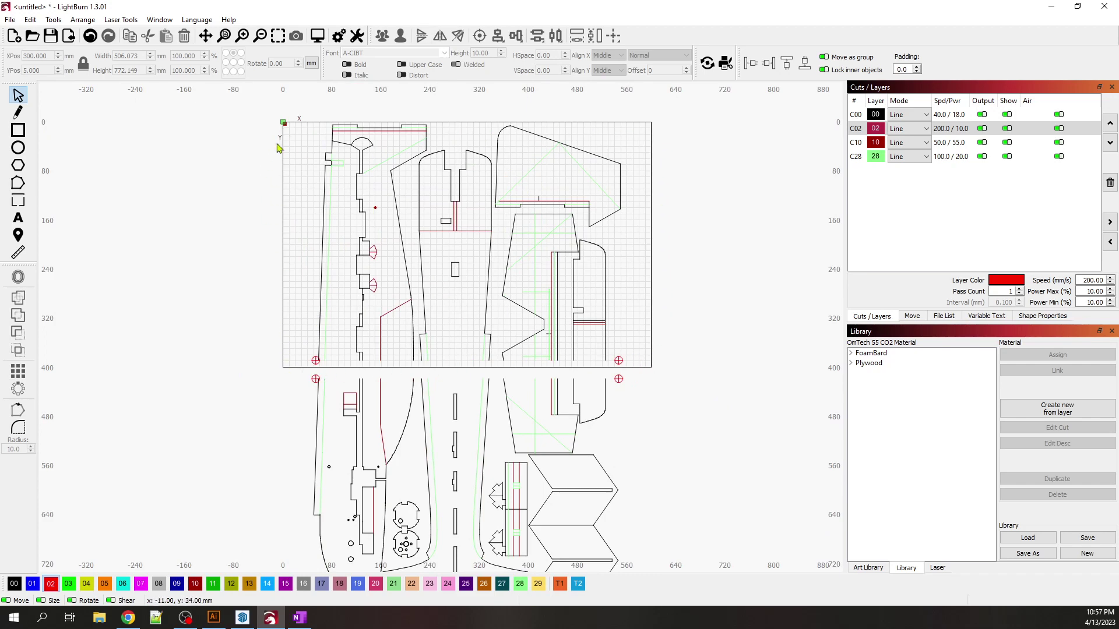
scroll(453, 134, up, 2)
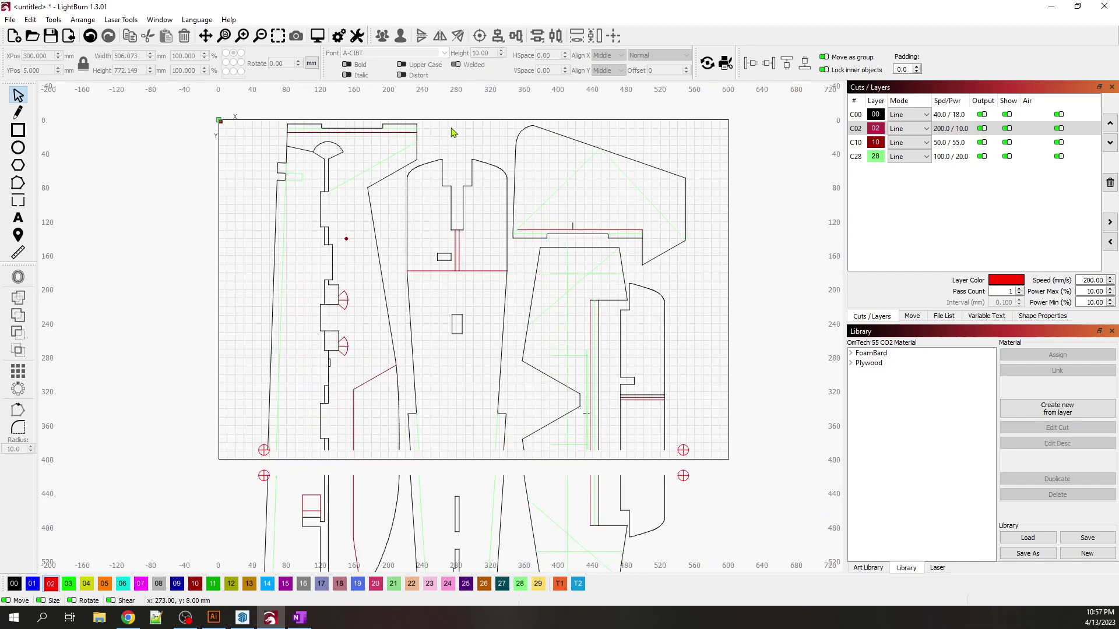
scroll(296, 507, up, 1)
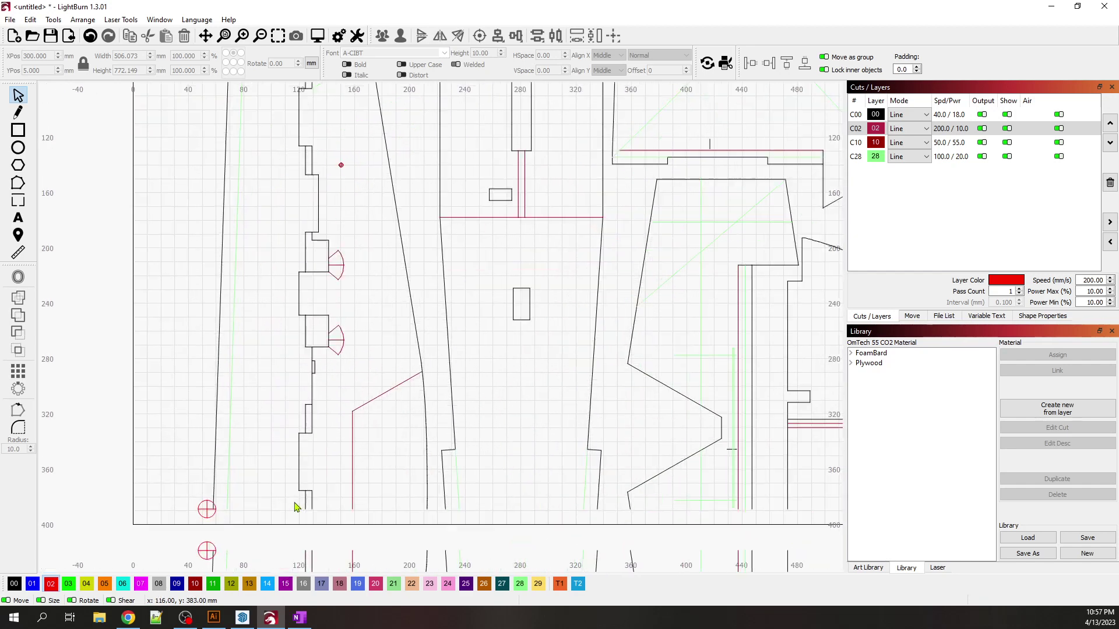
scroll(296, 507, up, 1)
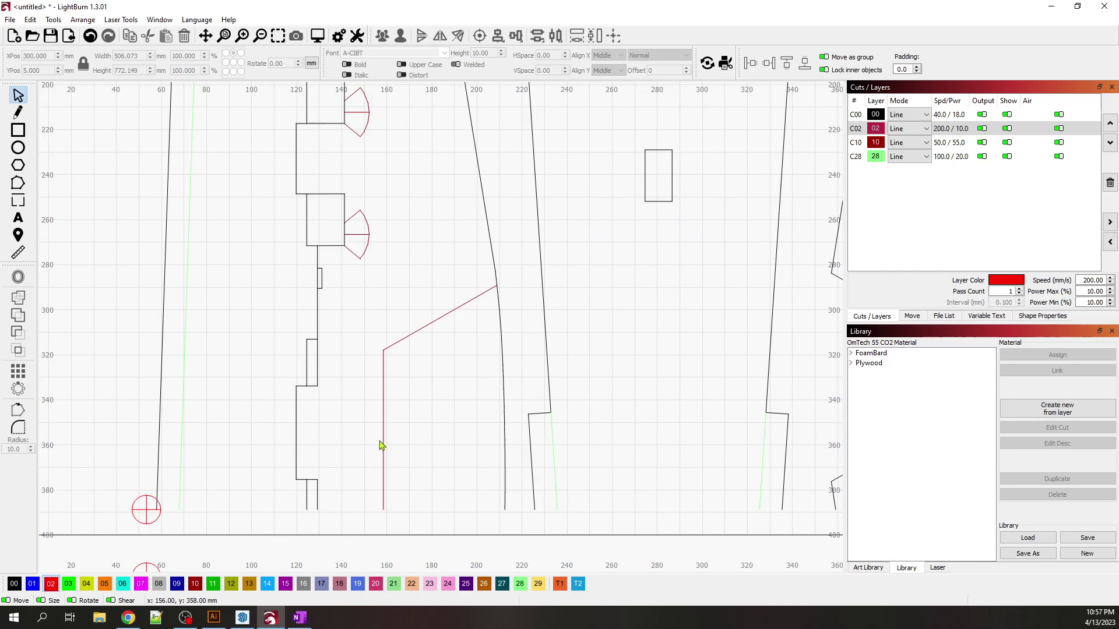
scroll(380, 446, down, 4)
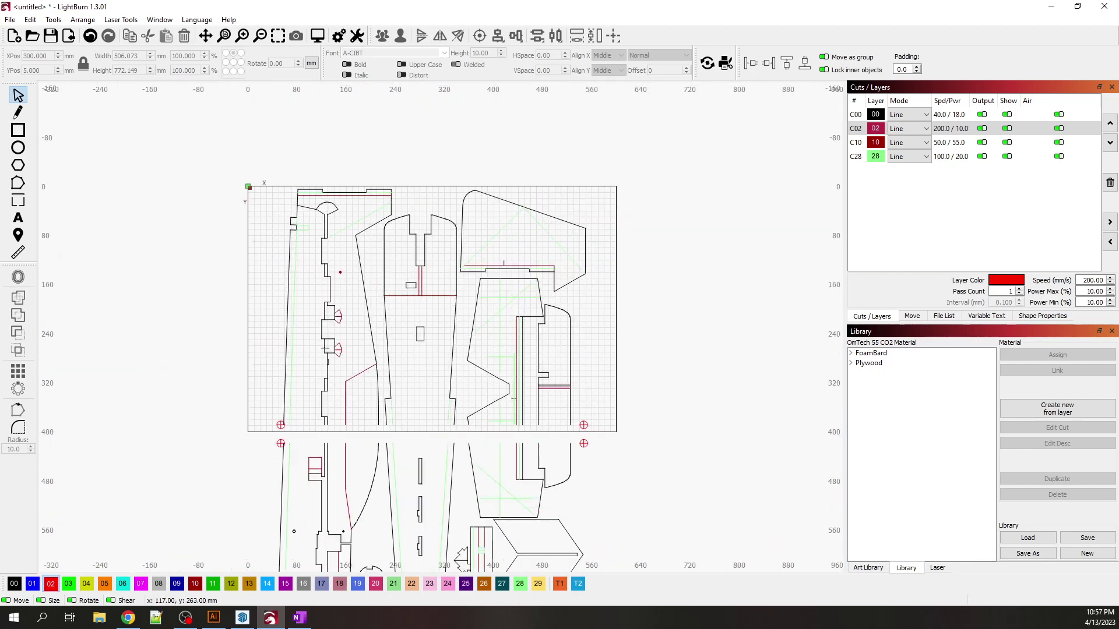
scroll(429, 280, down, 1)
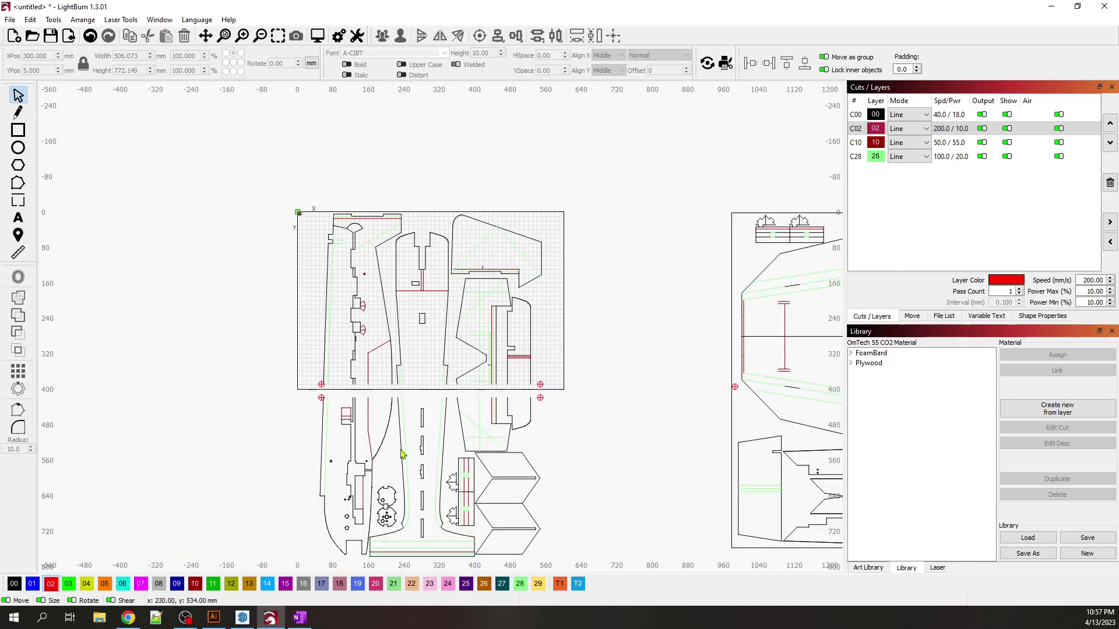
scroll(402, 453, up, 3)
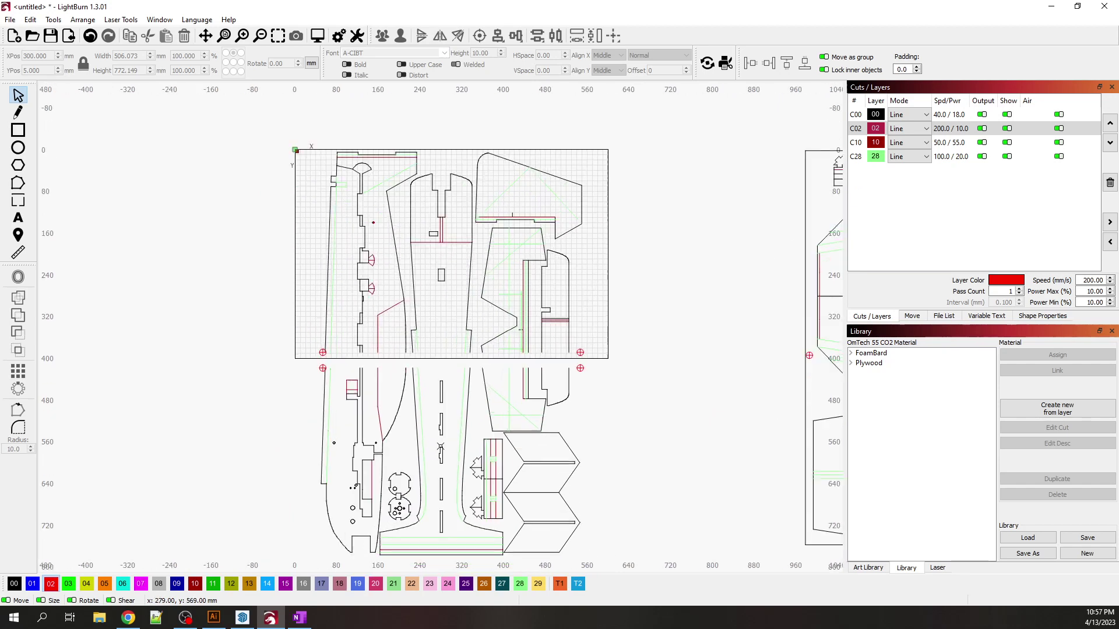
scroll(440, 447, up, 1)
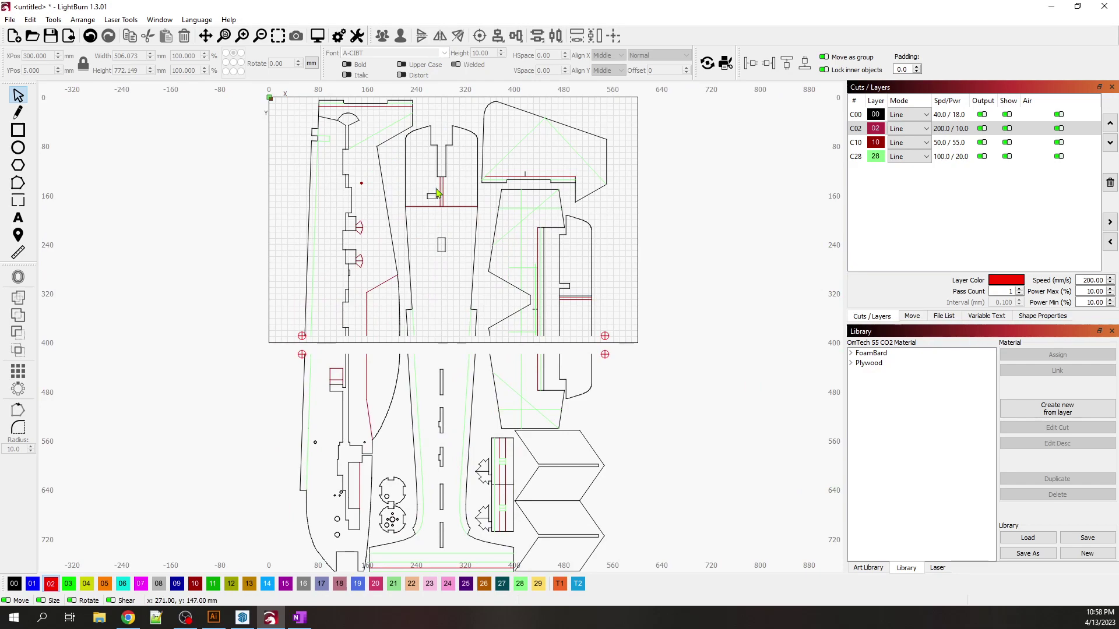
- Select everything and mirror it vertically, then mirror it back to the original orientation
key(ctrl+a)
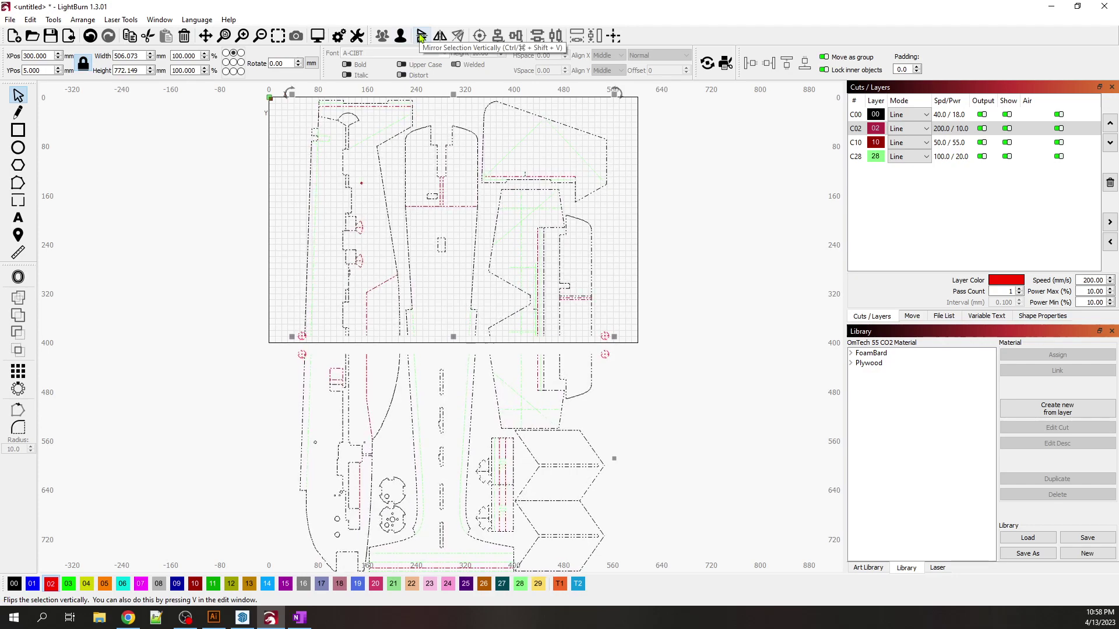
click(420, 36)
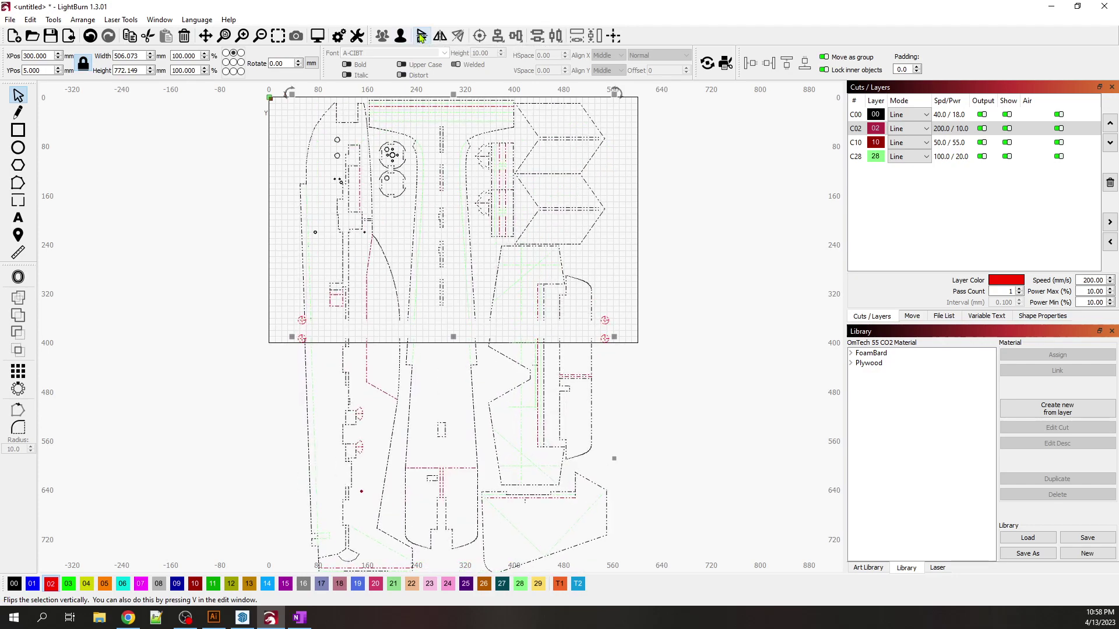
click(421, 37)
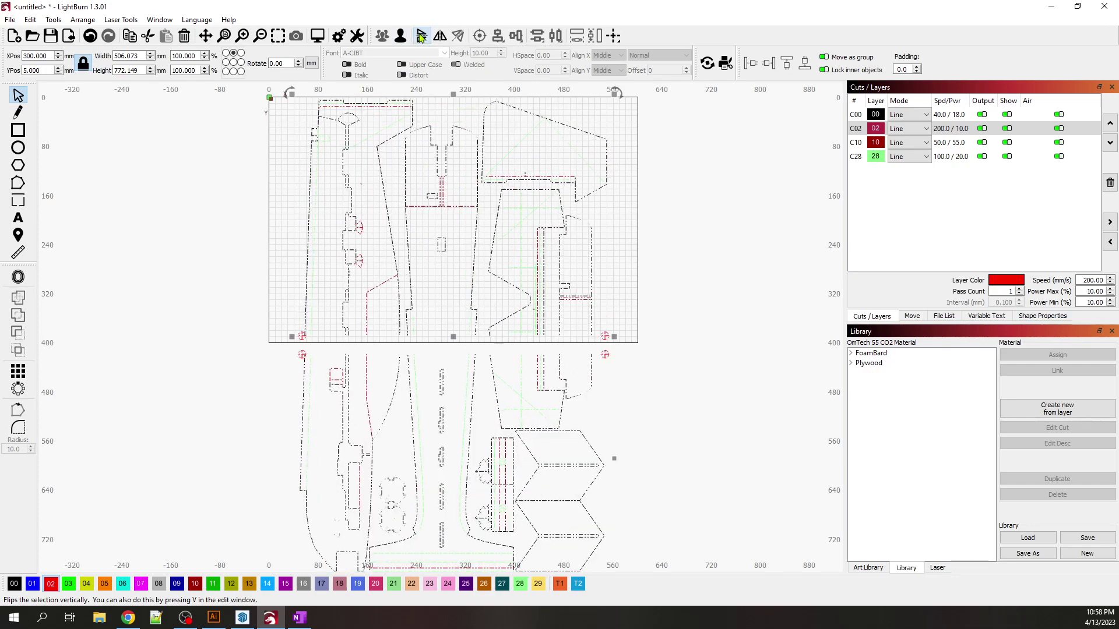
click(741, 231)
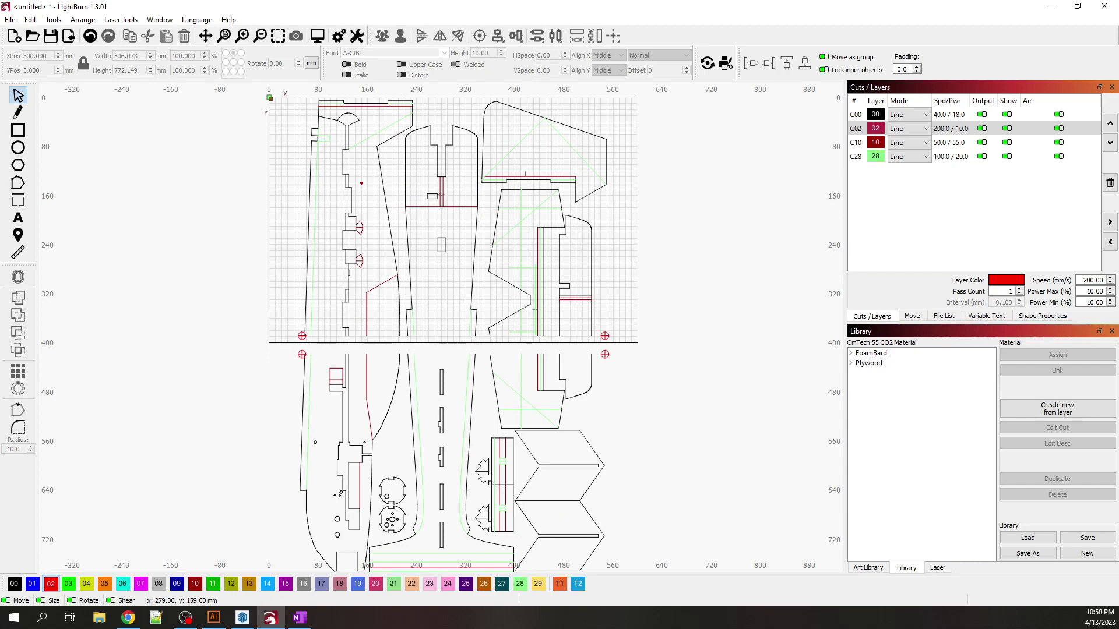
- Reselect the whole design and rotate it 180° with Ctrl+period
click(439, 195)
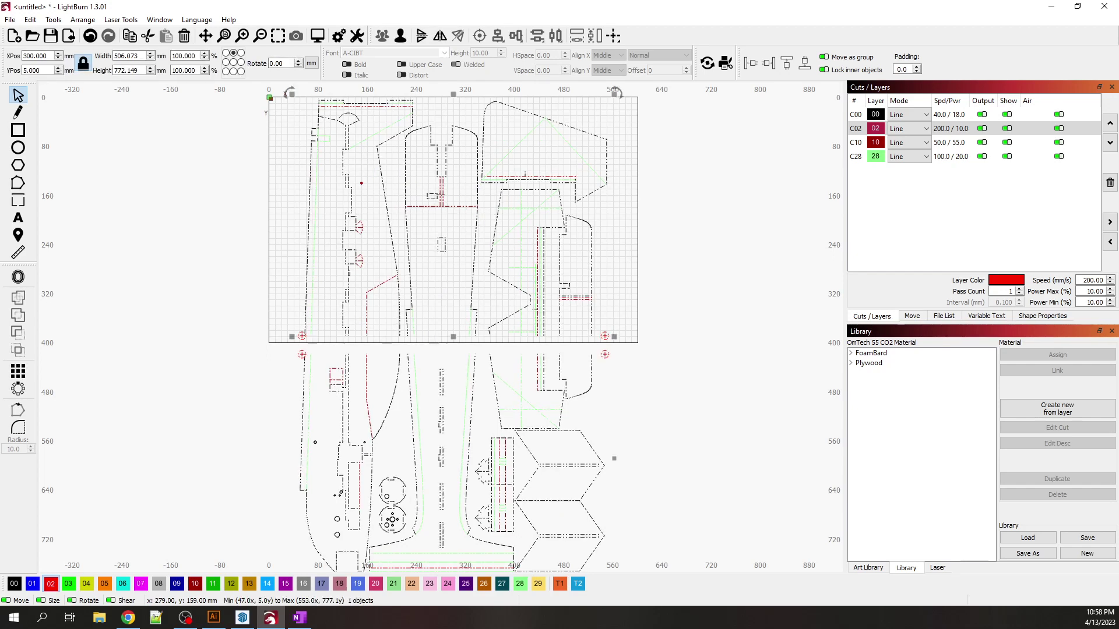
click(82, 19)
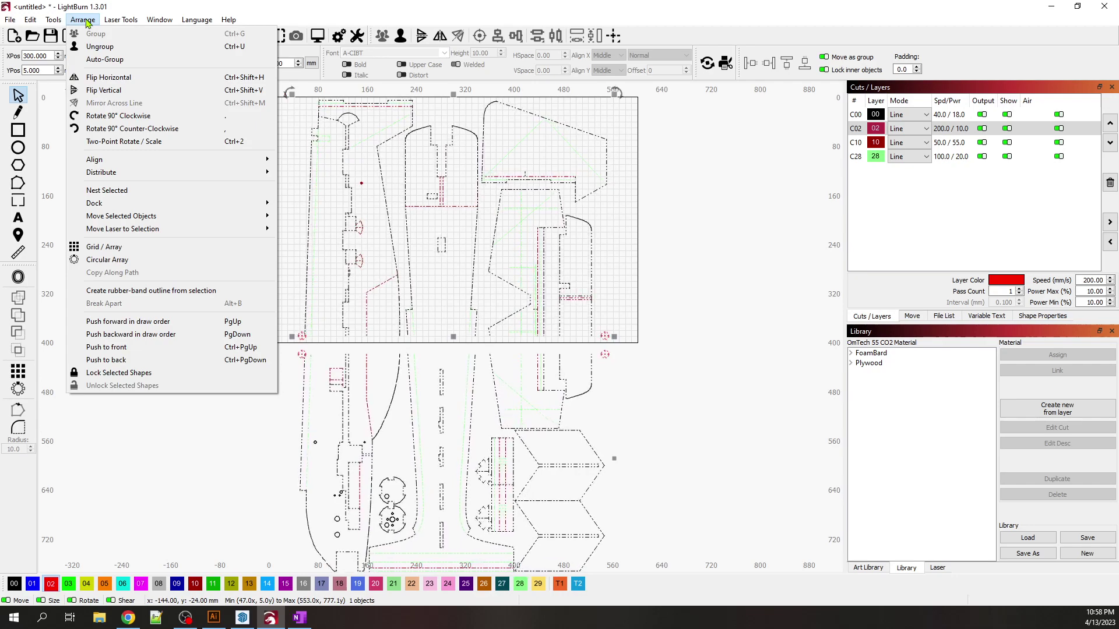
mouse_move(53, 21)
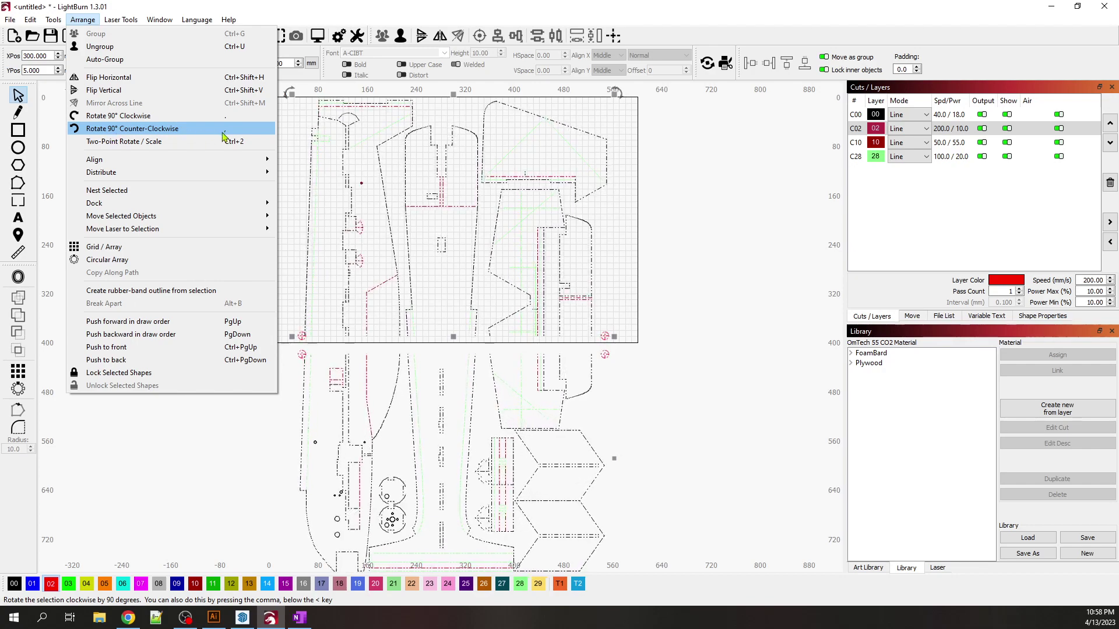
click(707, 228)
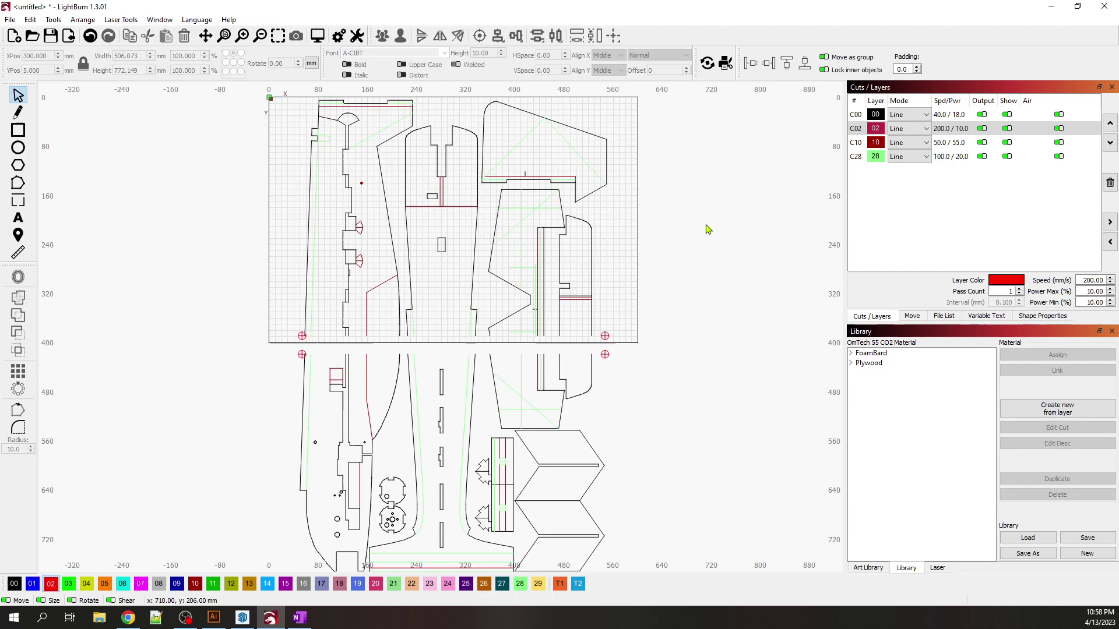
click(562, 228)
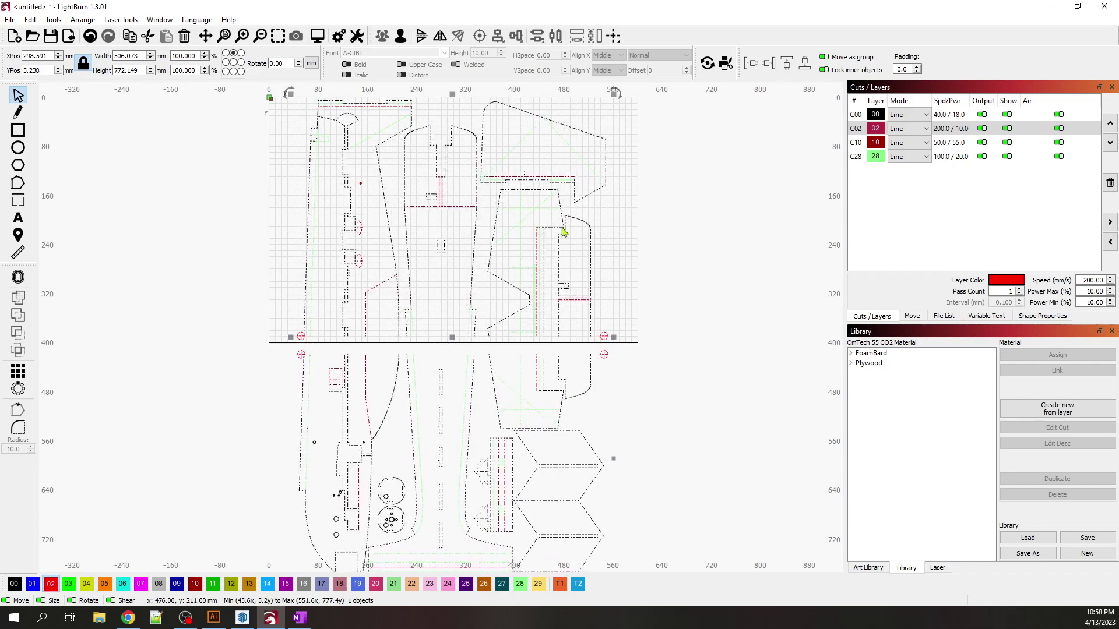
key(ctrl+period)
key(ctrl+period)
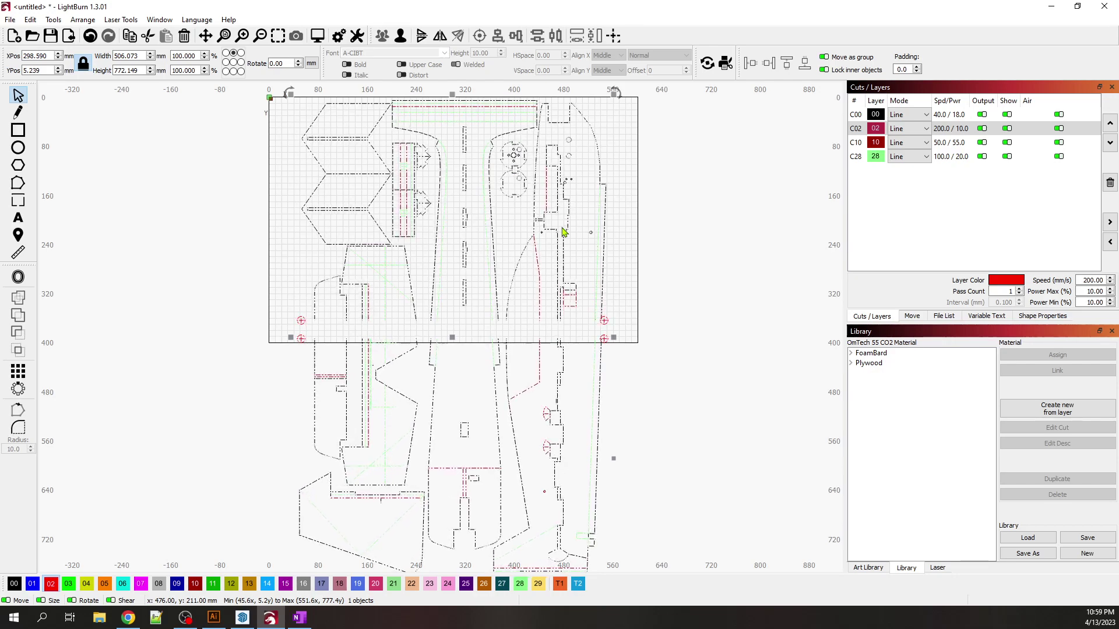
scroll(689, 295, up, 3)
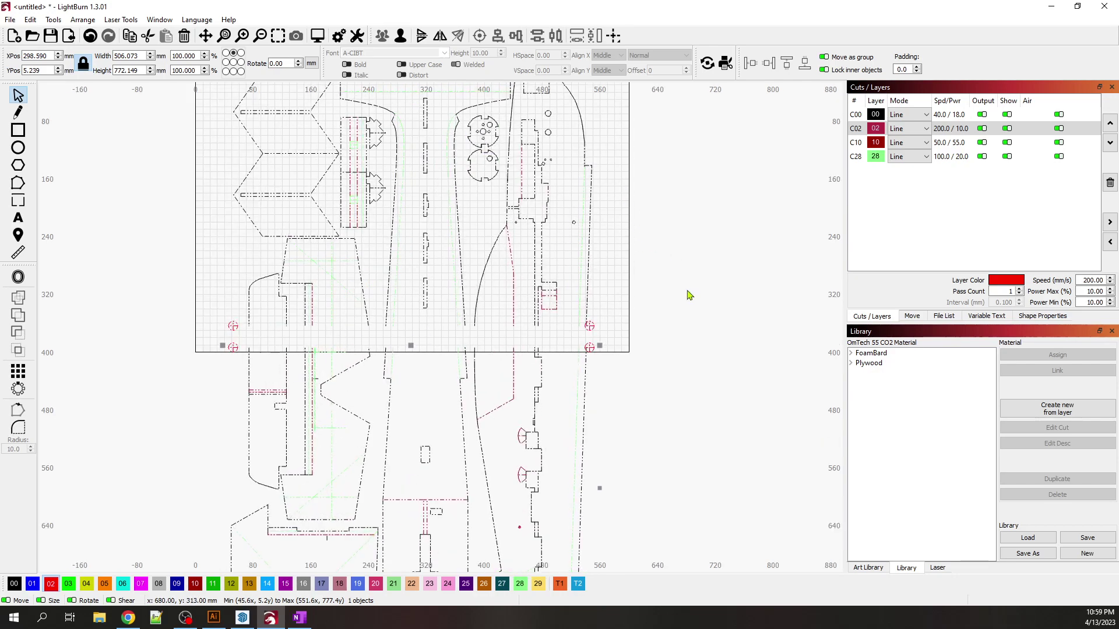
scroll(624, 387, down, 2)
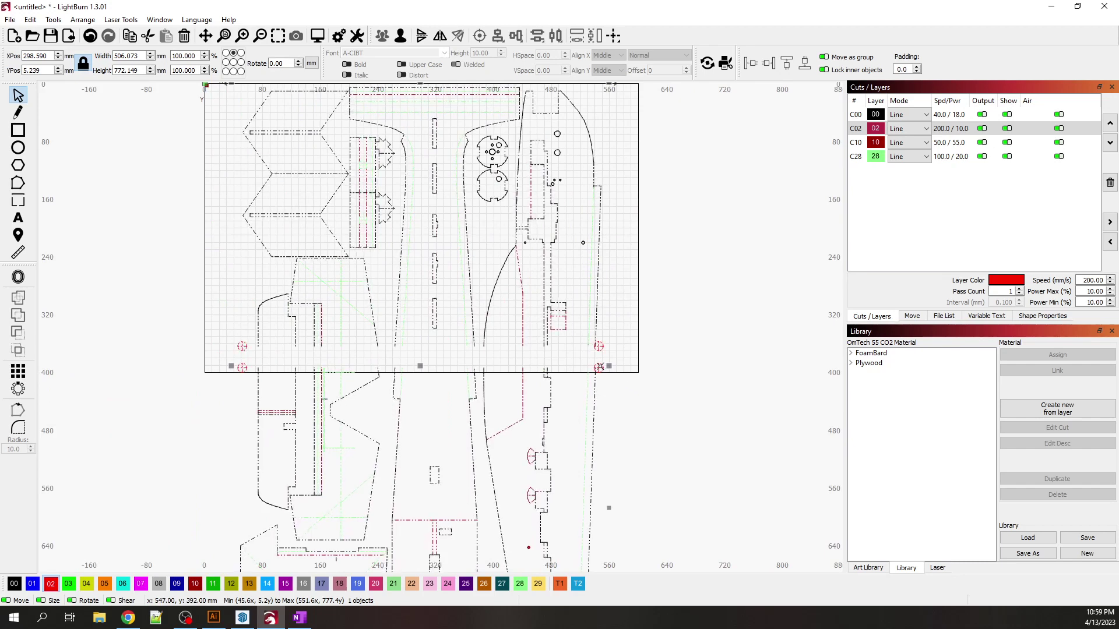
scroll(612, 376, up, 4)
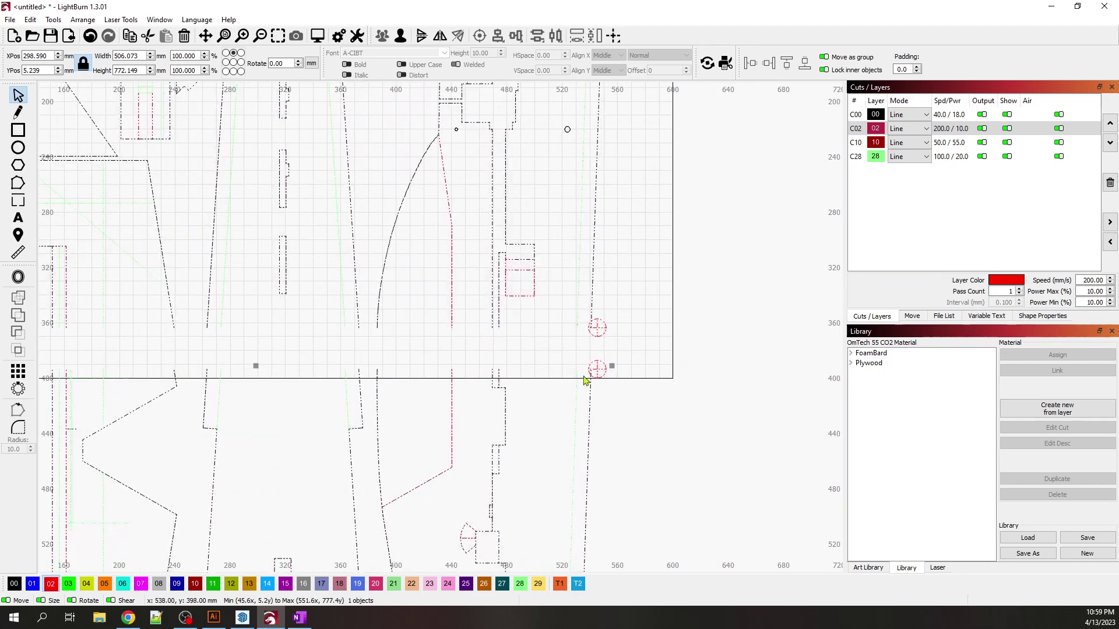
scroll(714, 396, down, 3)
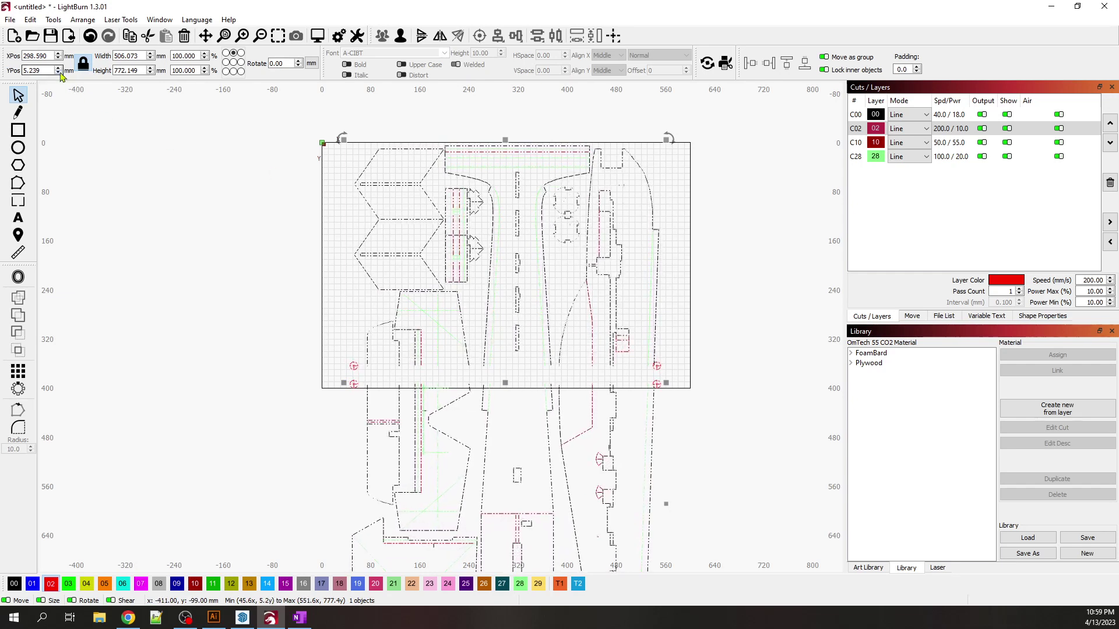
- Position the rotated two-sheet group at X 300 mm, Y 25 mm, then deselect it
drag(51, 56, 18, 57)
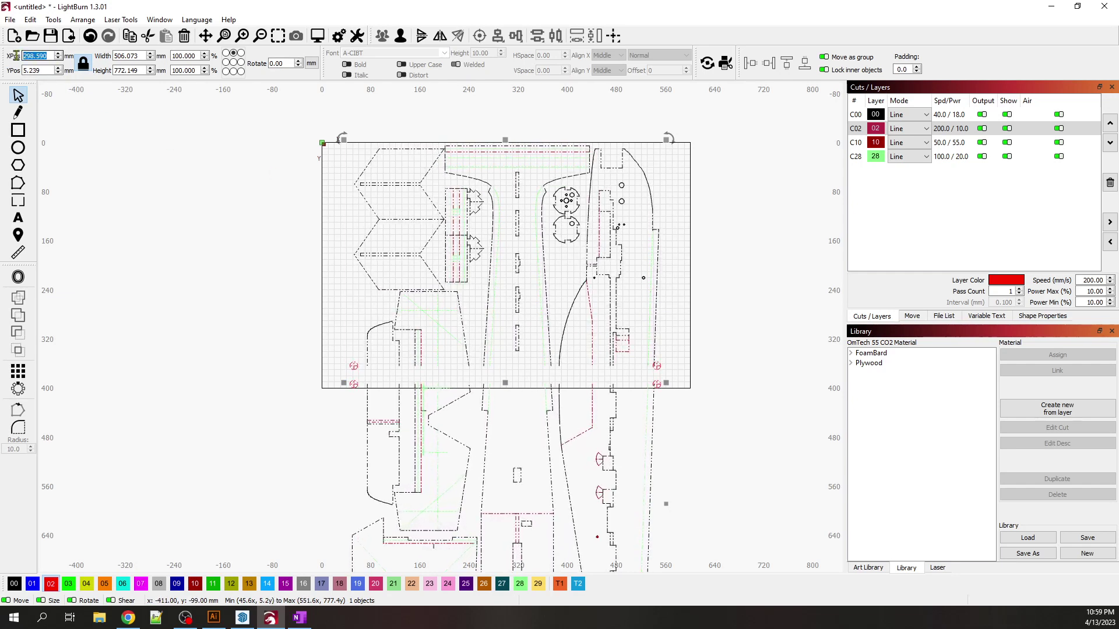
text(300.000)
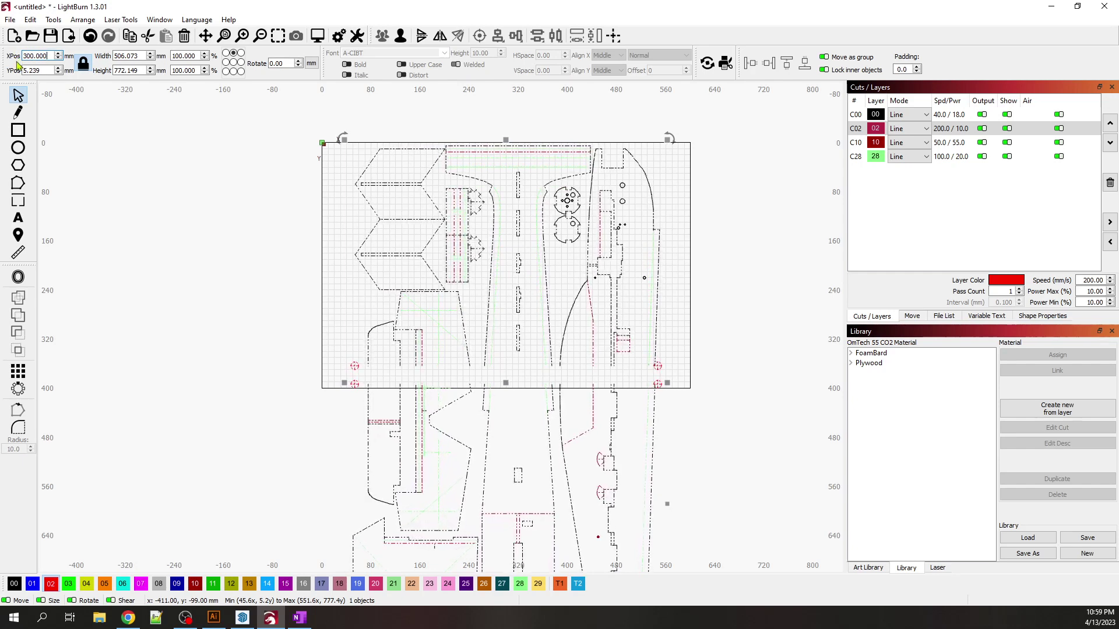
drag(52, 70, 7, 71)
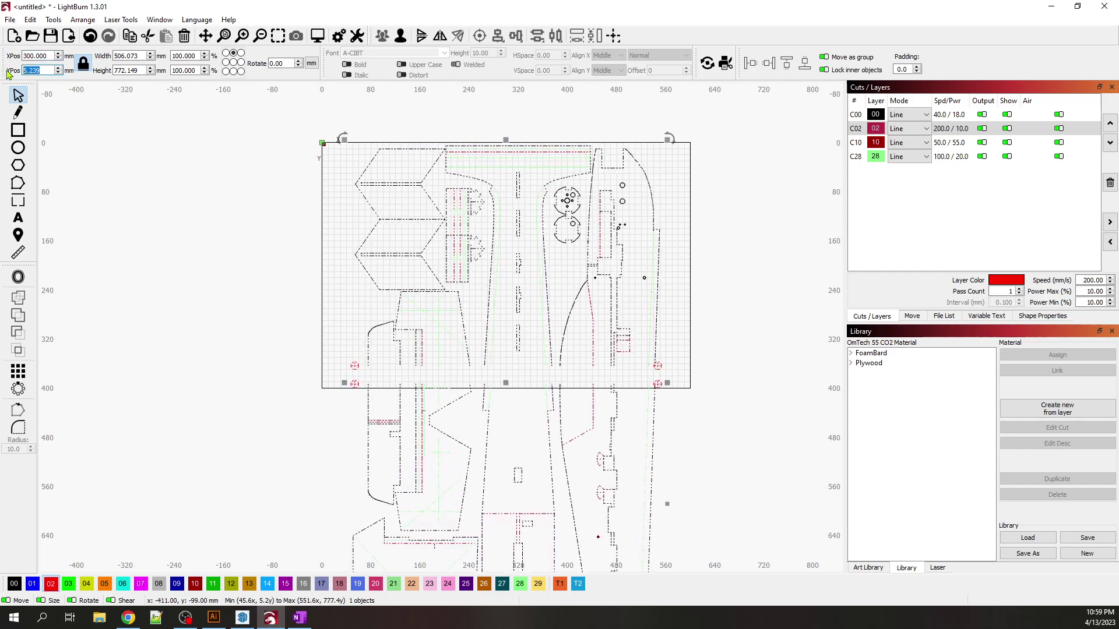
text(5)
key(Return)
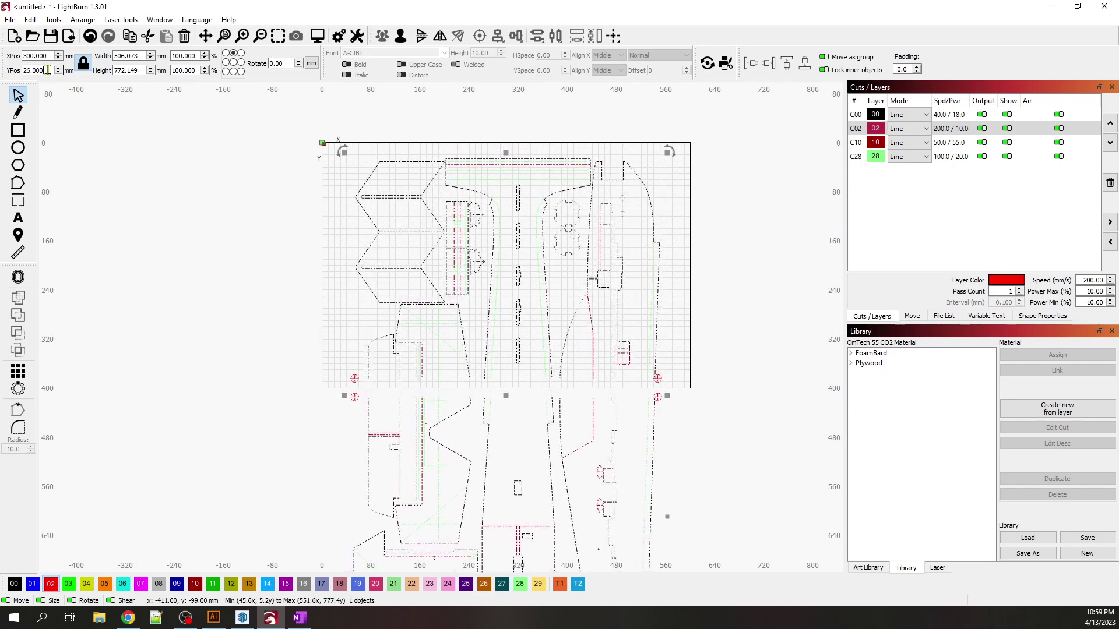
click(201, 242)
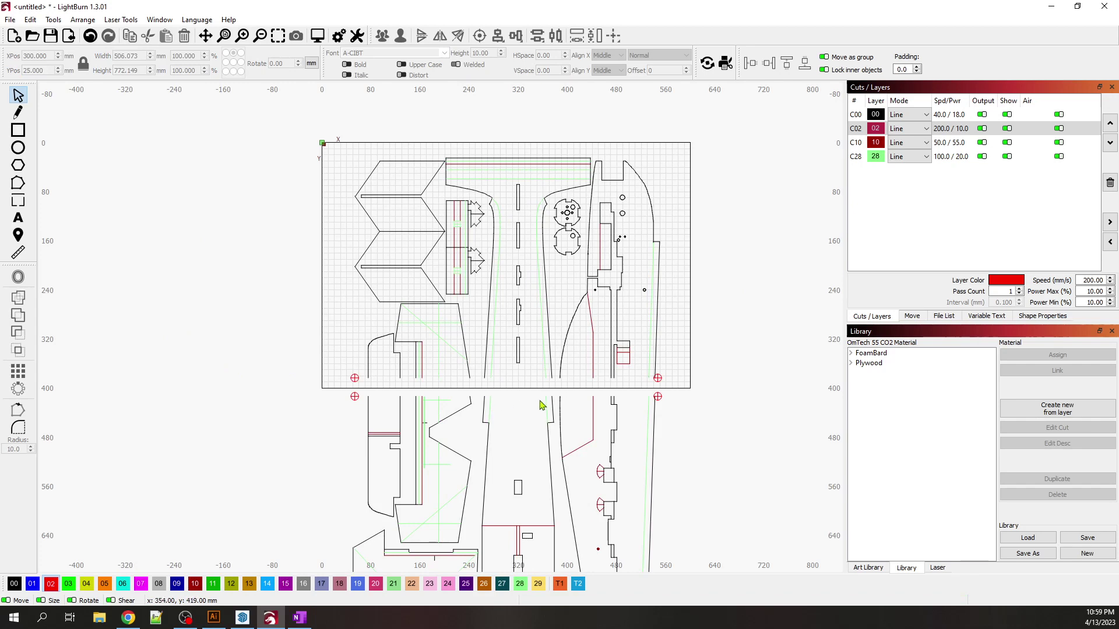
scroll(539, 402, up, 3)
scroll(537, 404, down, 3)
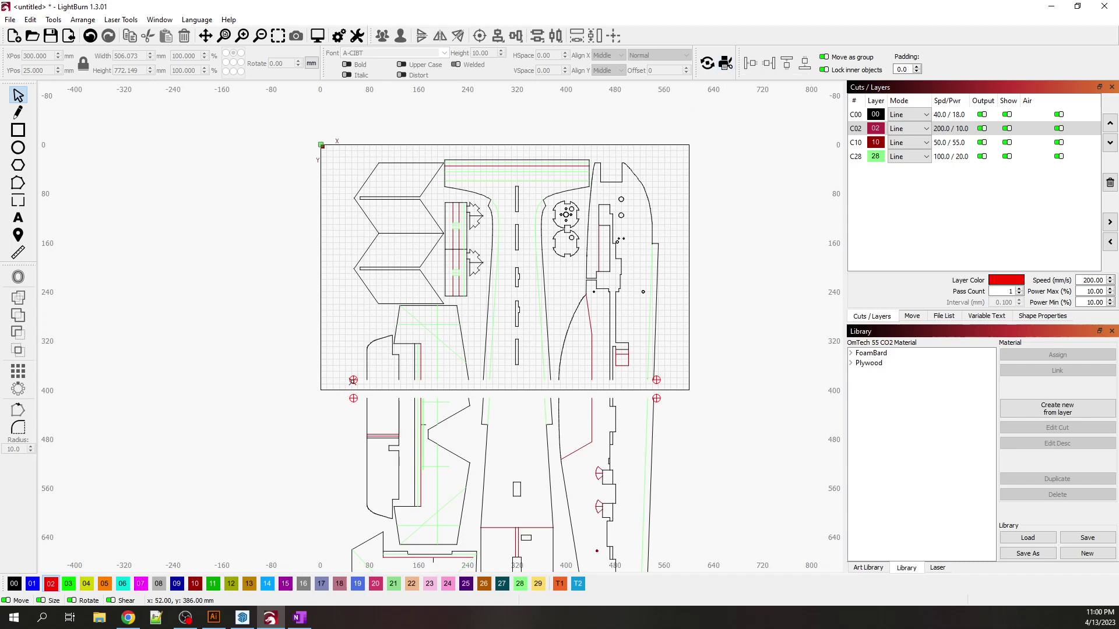
- Start the Print and Cut wizard's first target capture and zoom in on the lower-left target crosshair
click(725, 64)
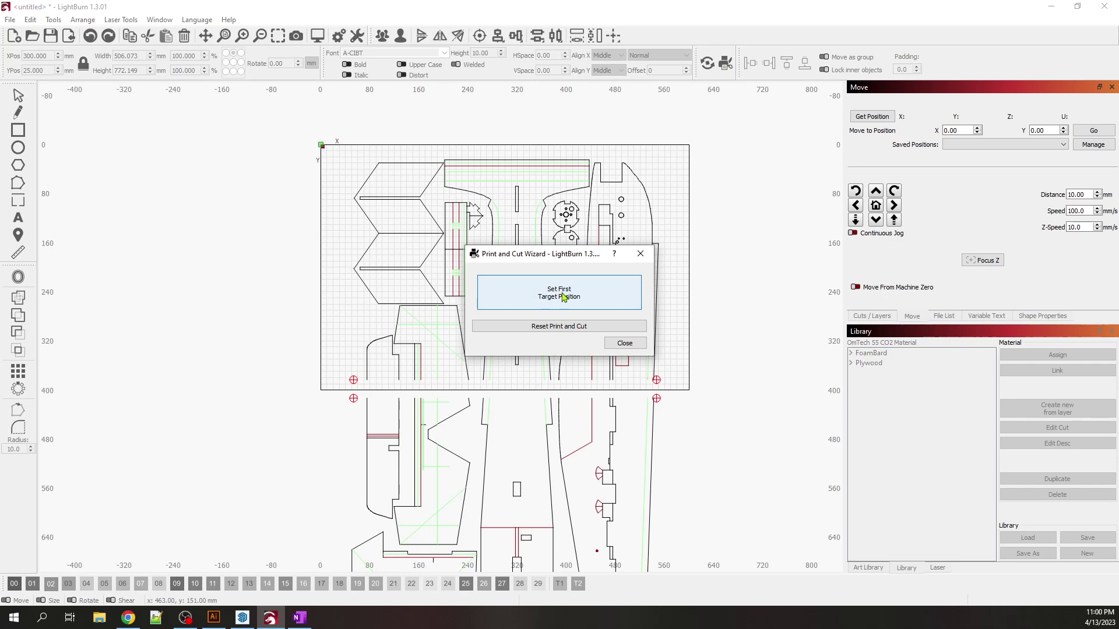
click(591, 294)
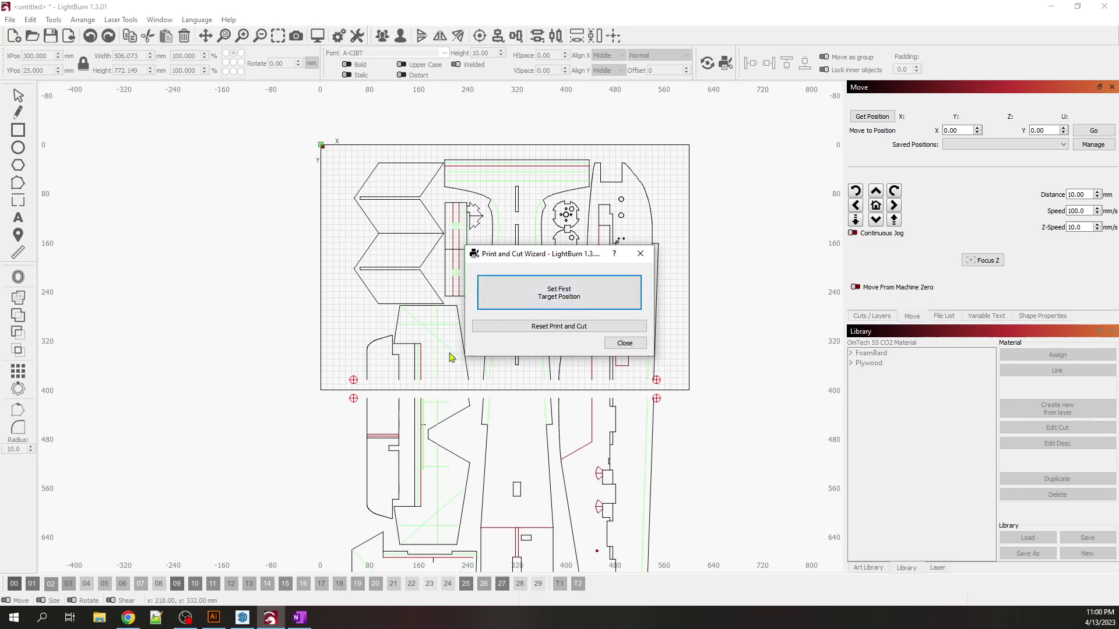
scroll(353, 380, up, 5)
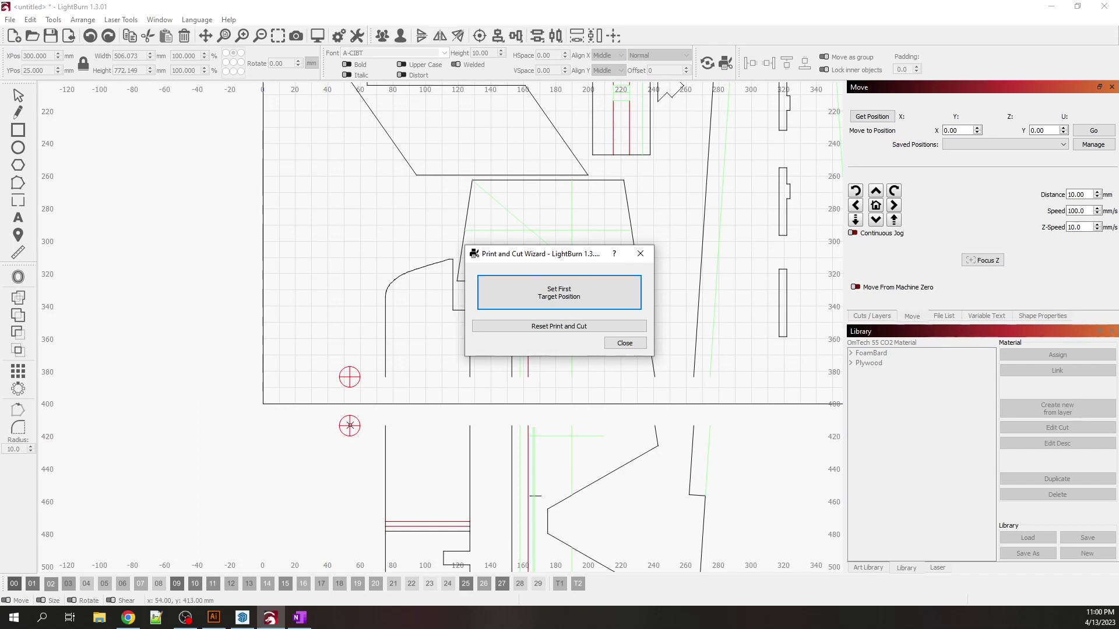
scroll(350, 425, up, 10)
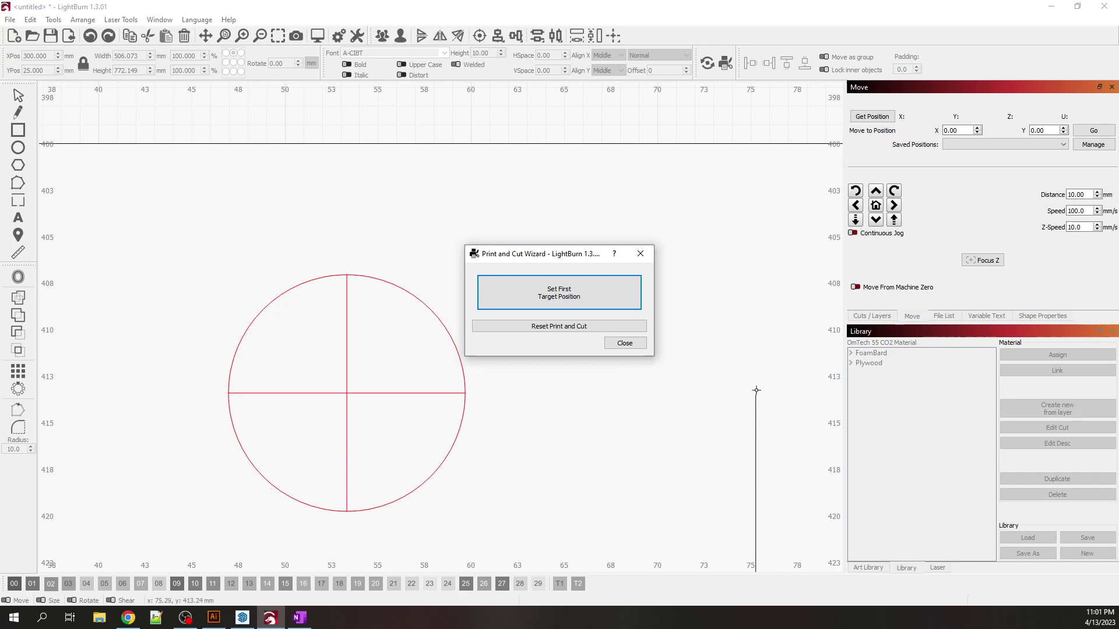
scroll(192, 394, down, 4)
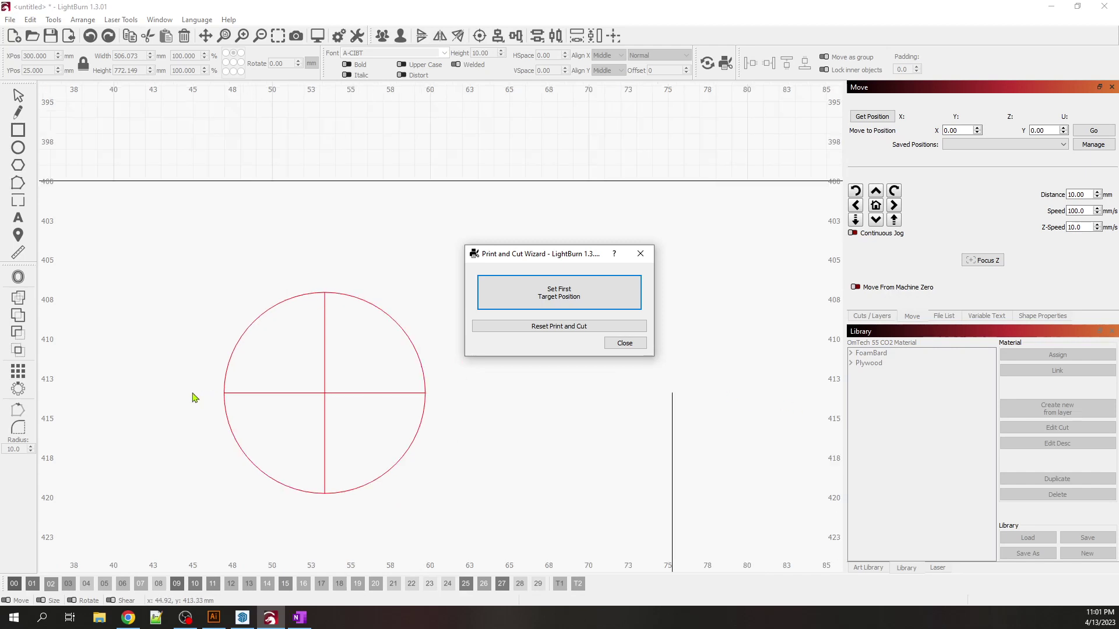
scroll(156, 376, down, 4)
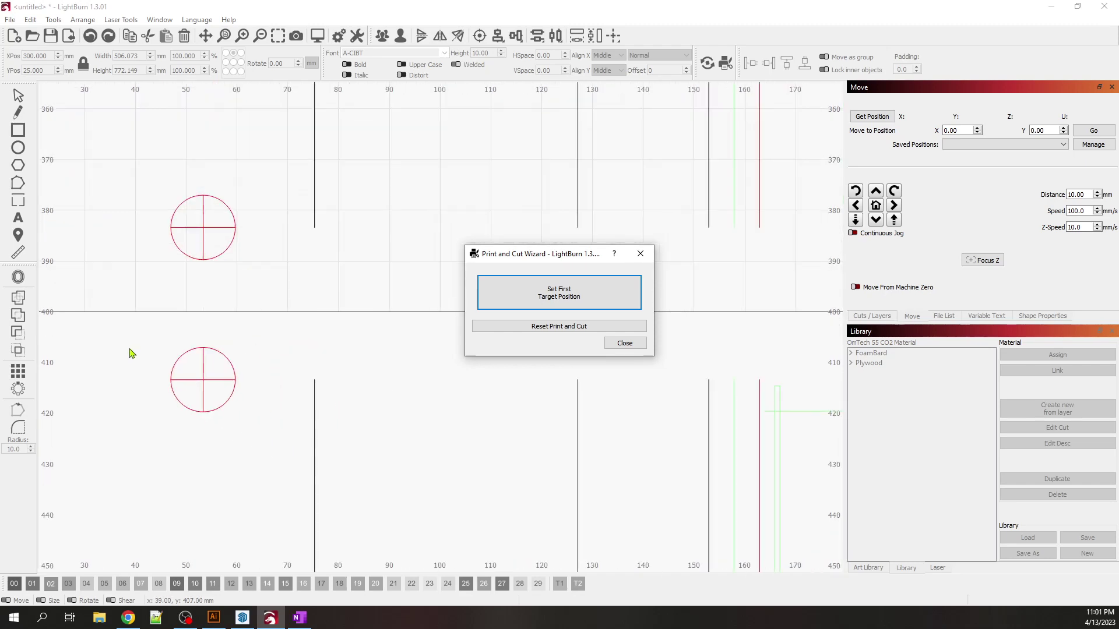
scroll(131, 353, down, 1)
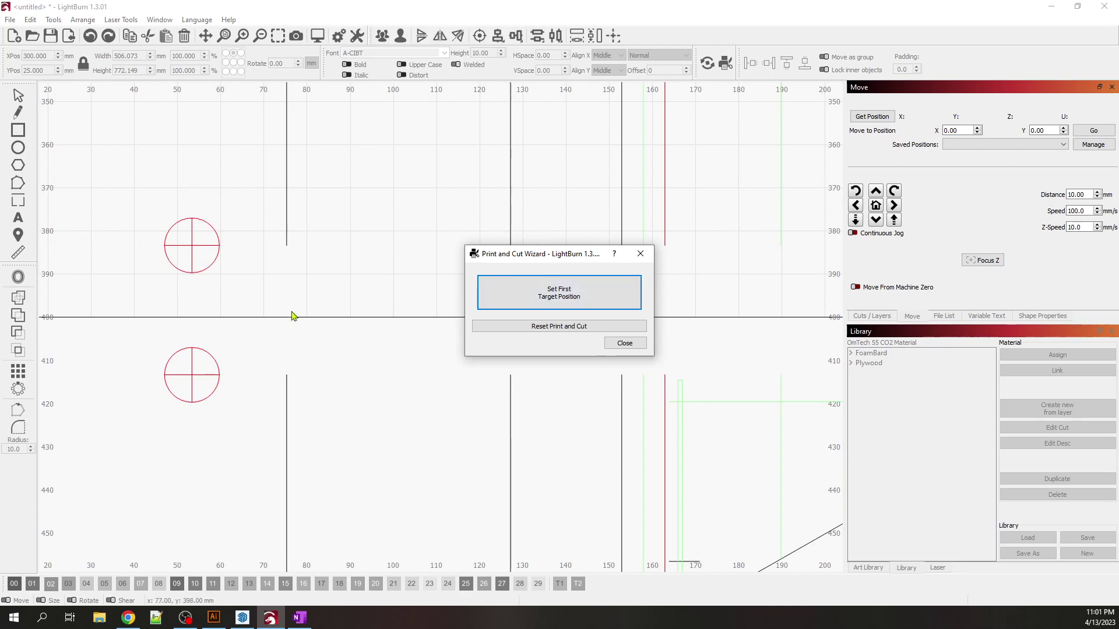
scroll(258, 327, down, 3)
scroll(258, 328, down, 4)
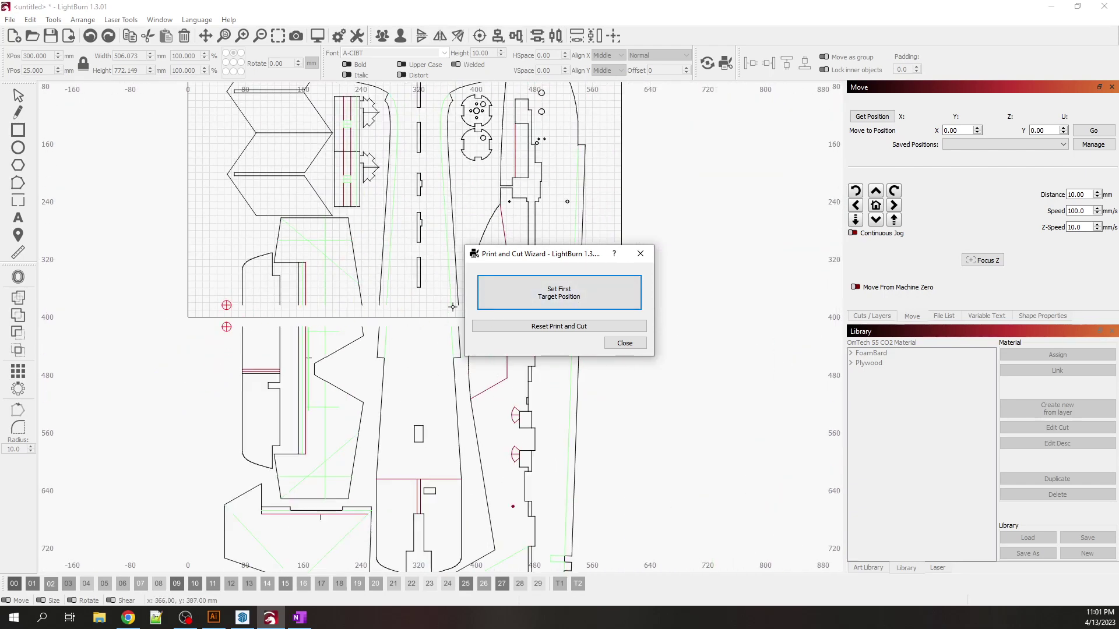
- Move the wizard off the targets, inspect the lower-right target up close, then close the wizard
drag(560, 266, 658, 140)
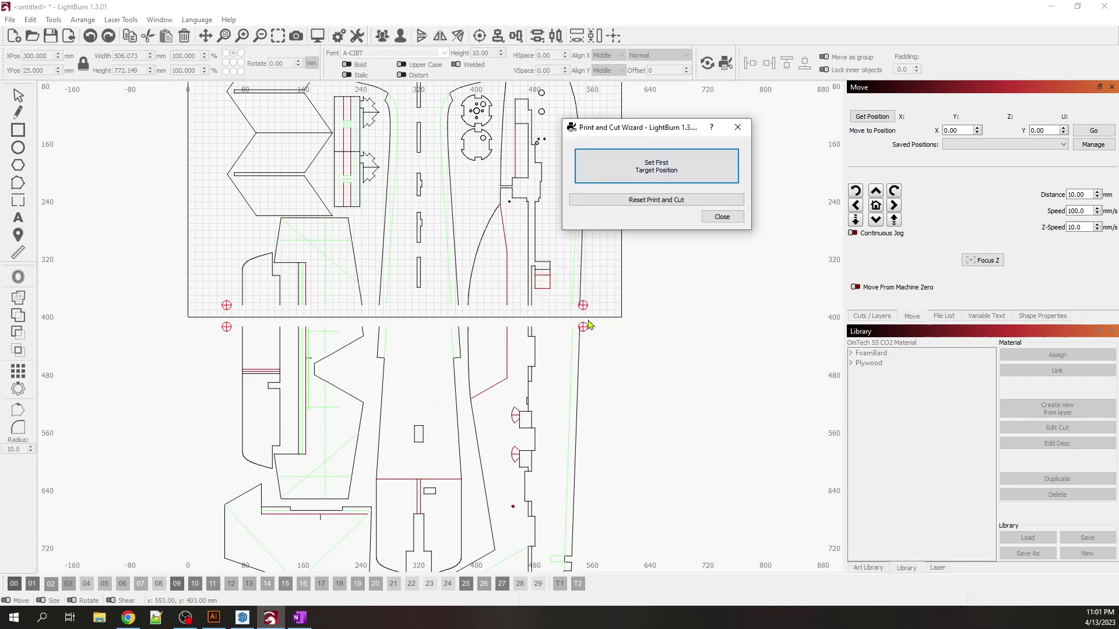
scroll(568, 274, up, 3)
scroll(568, 274, up, 10)
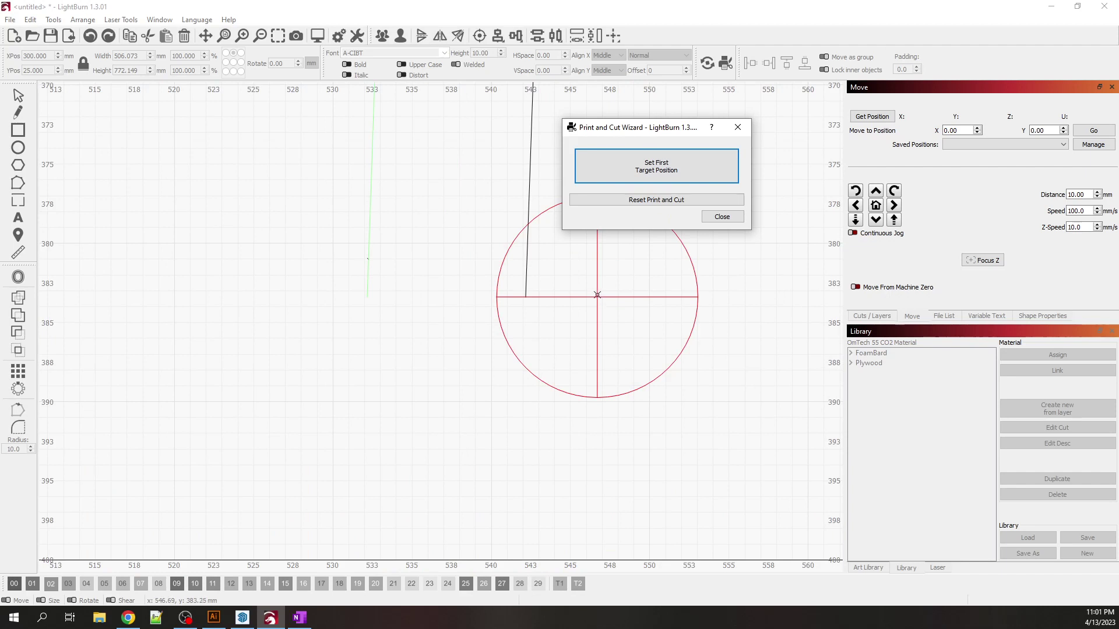
scroll(741, 327, down, 5)
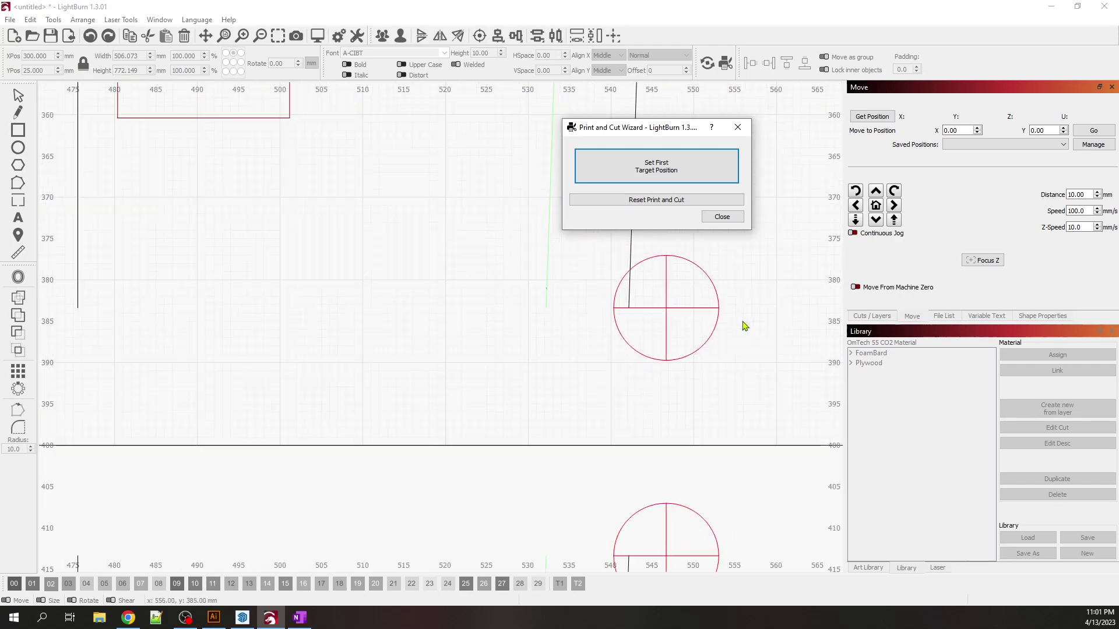
scroll(737, 329, down, 4)
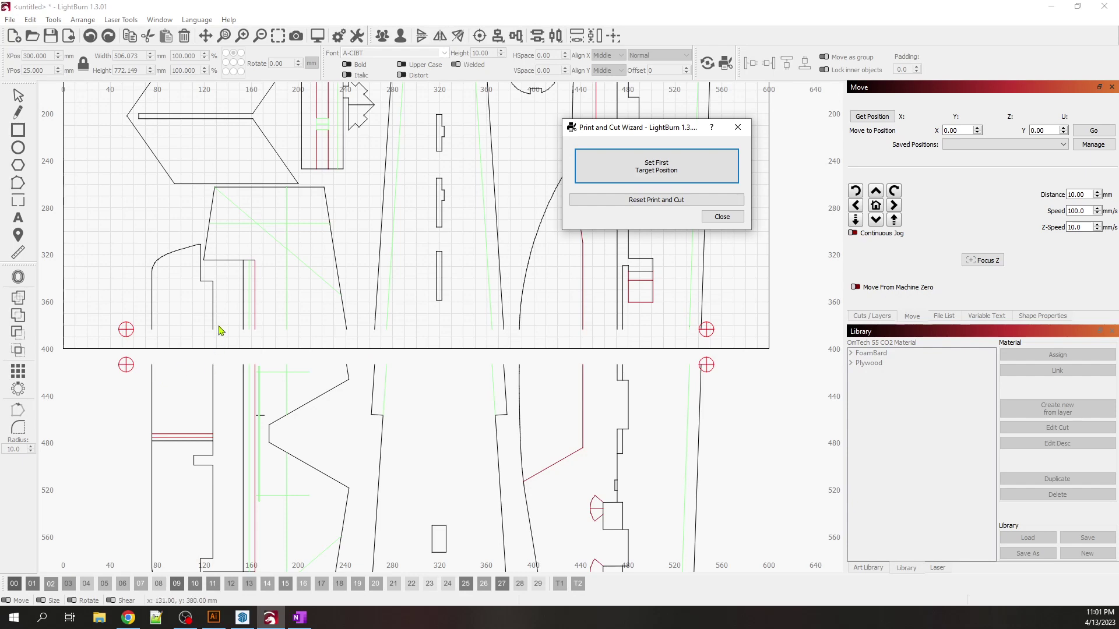
scroll(262, 369, up, 3)
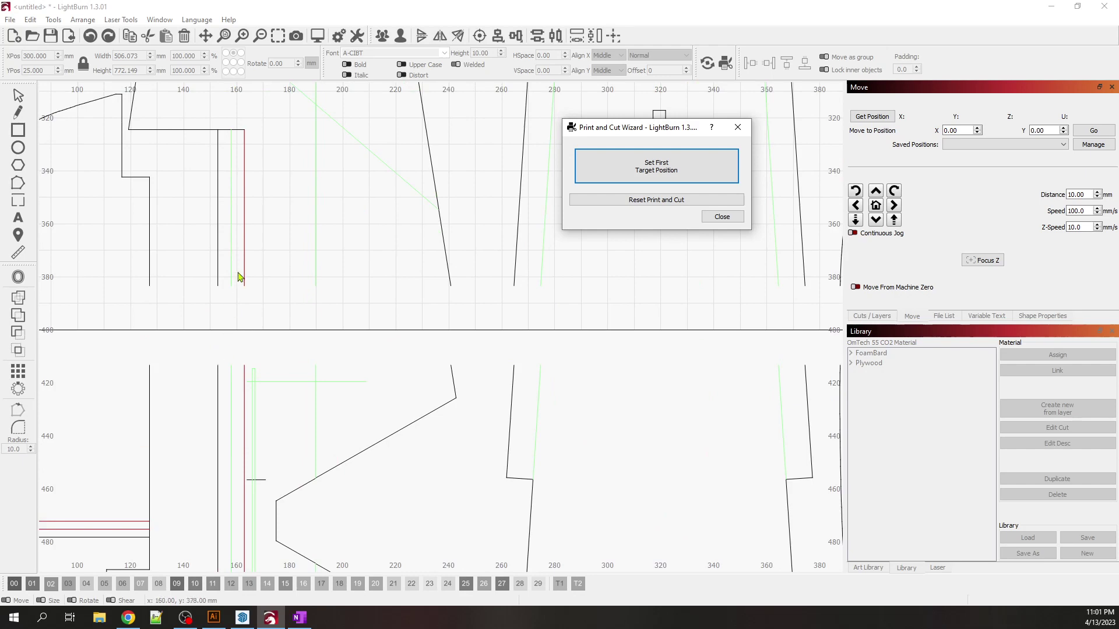
scroll(286, 368, down, 5)
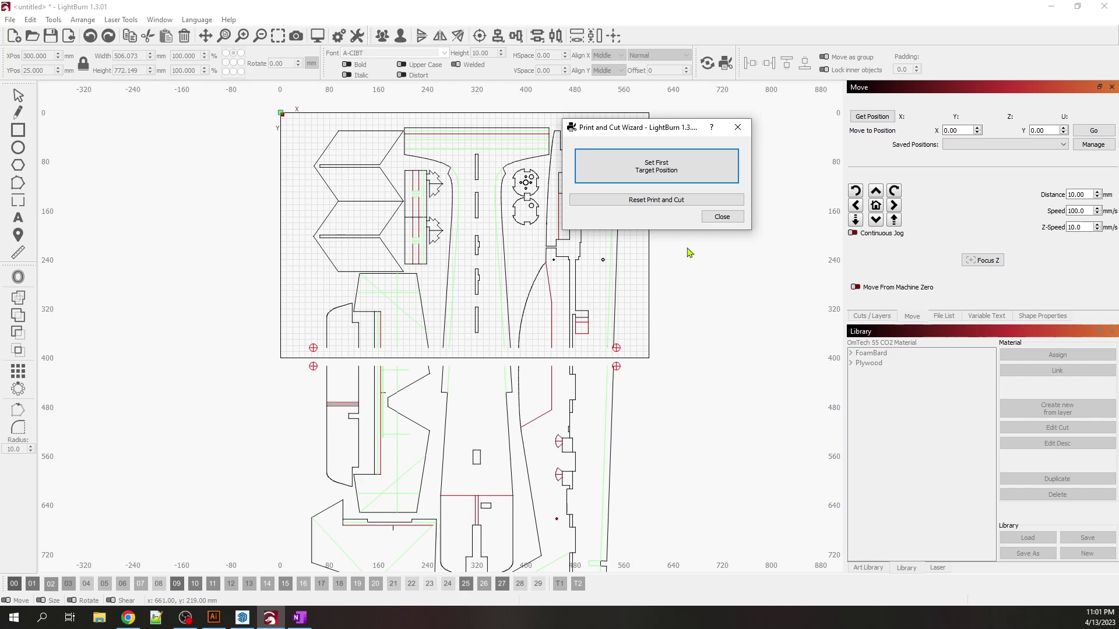
click(722, 216)
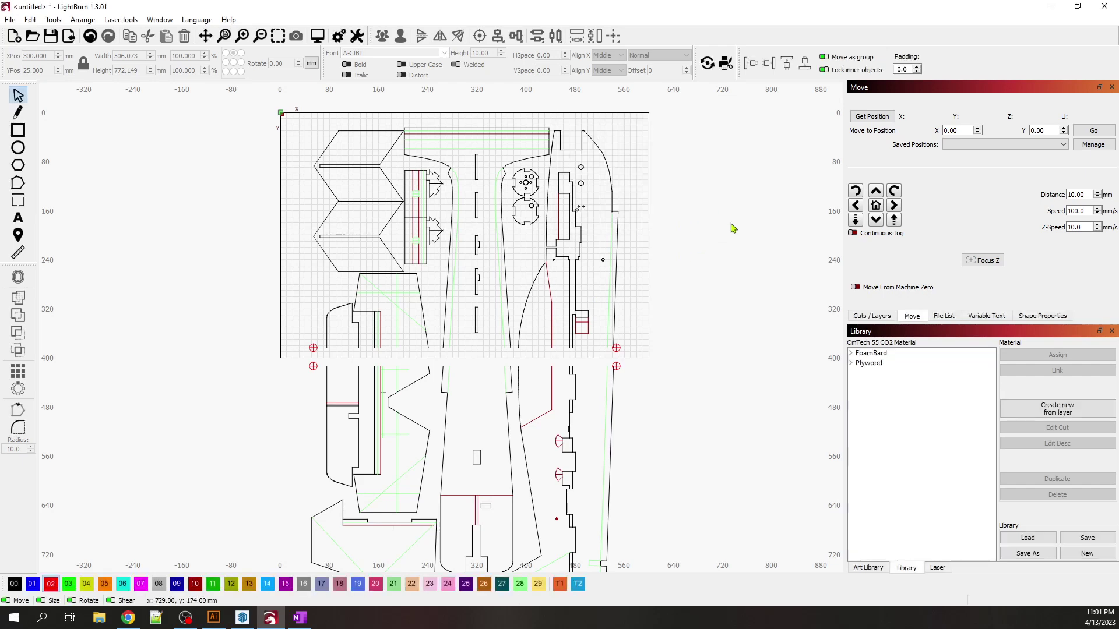
- Show the RTH-540 foam airplane model in SketchUp in Iso view and zoom around it
click(243, 617)
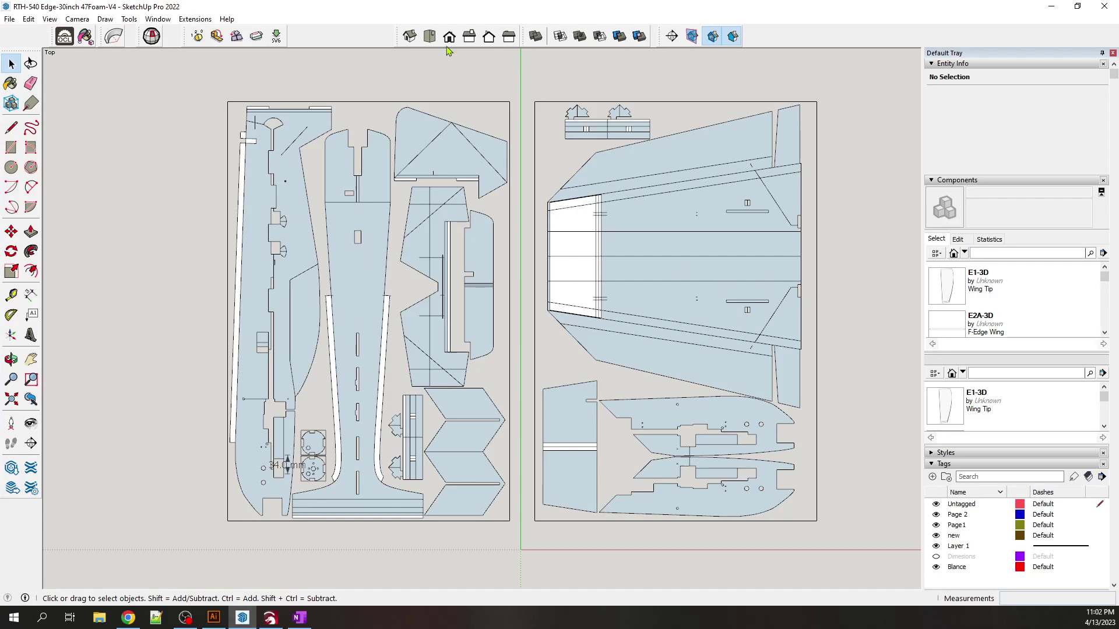
click(409, 35)
scroll(183, 184, down, 3)
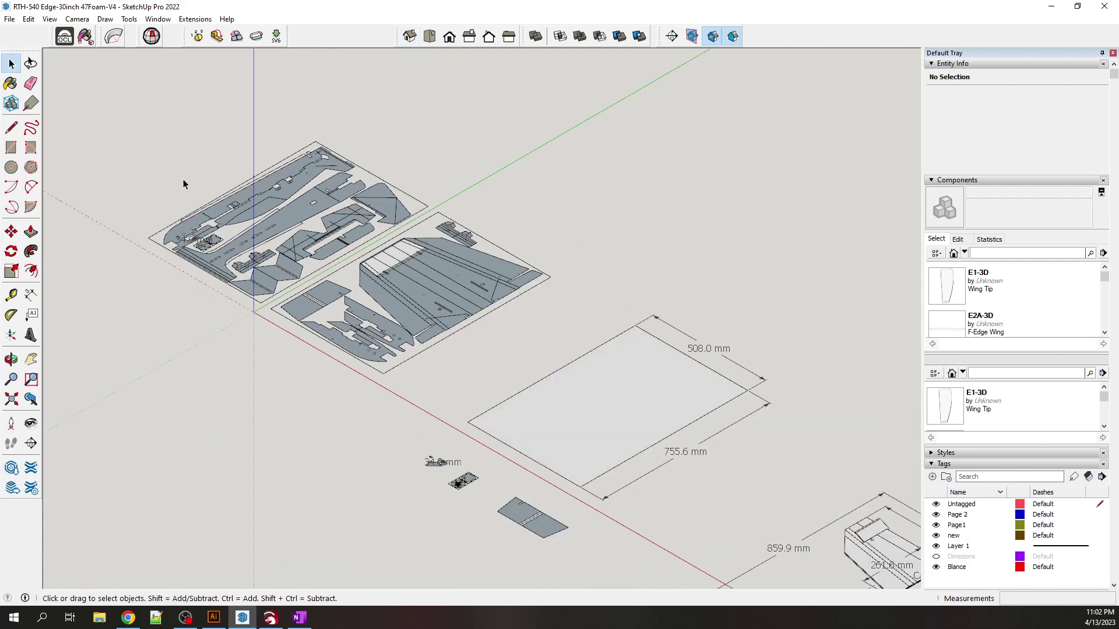
scroll(183, 184, down, 2)
scroll(530, 368, up, 5)
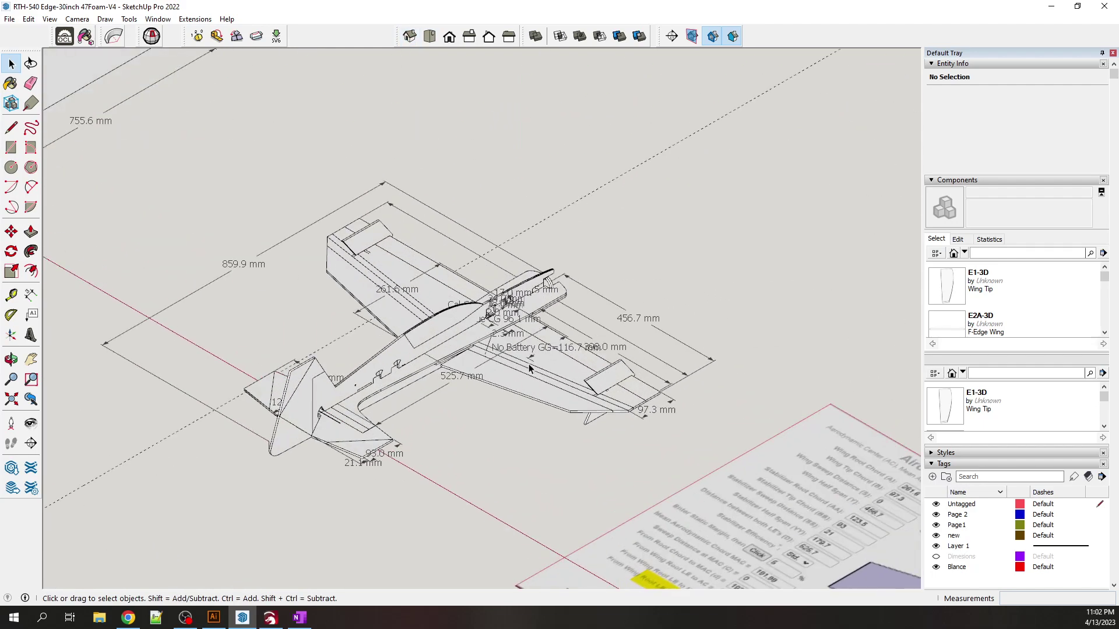
scroll(530, 368, up, 1)
scroll(610, 342, up, 2)
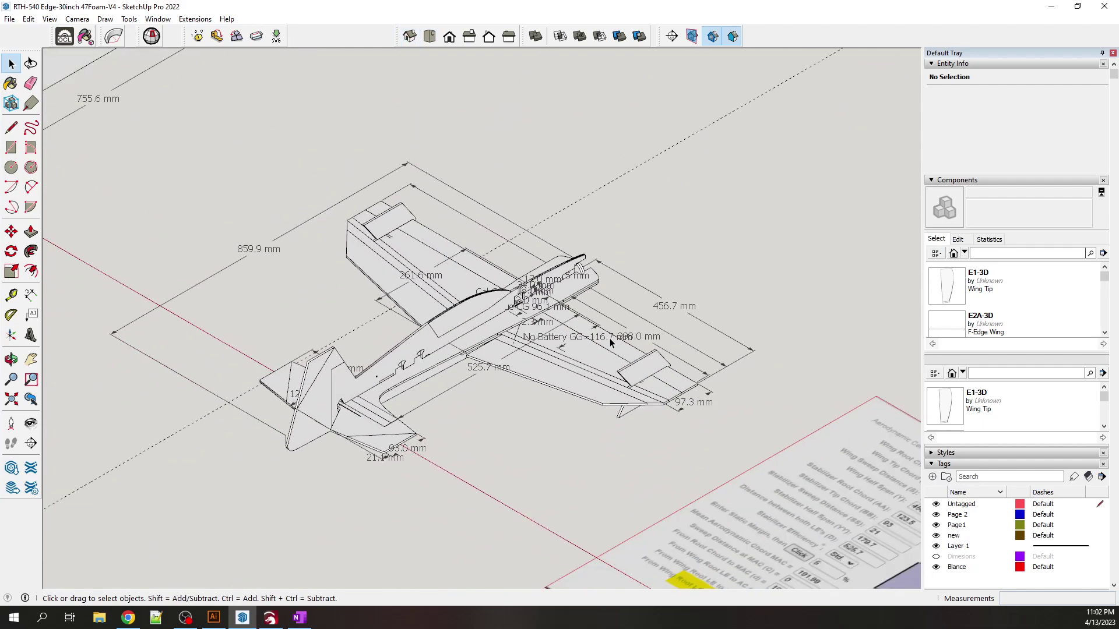
scroll(610, 342, down, 3)
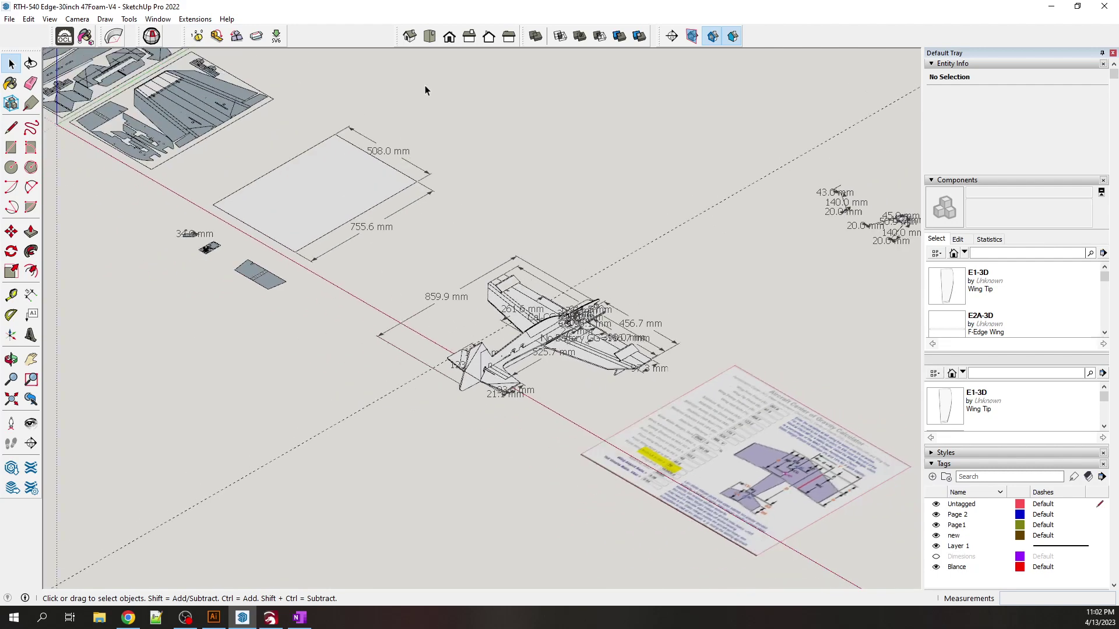
- Zoom out over both Illustrator cut-sheet artboards and their targets, then return to LightBurn
click(214, 617)
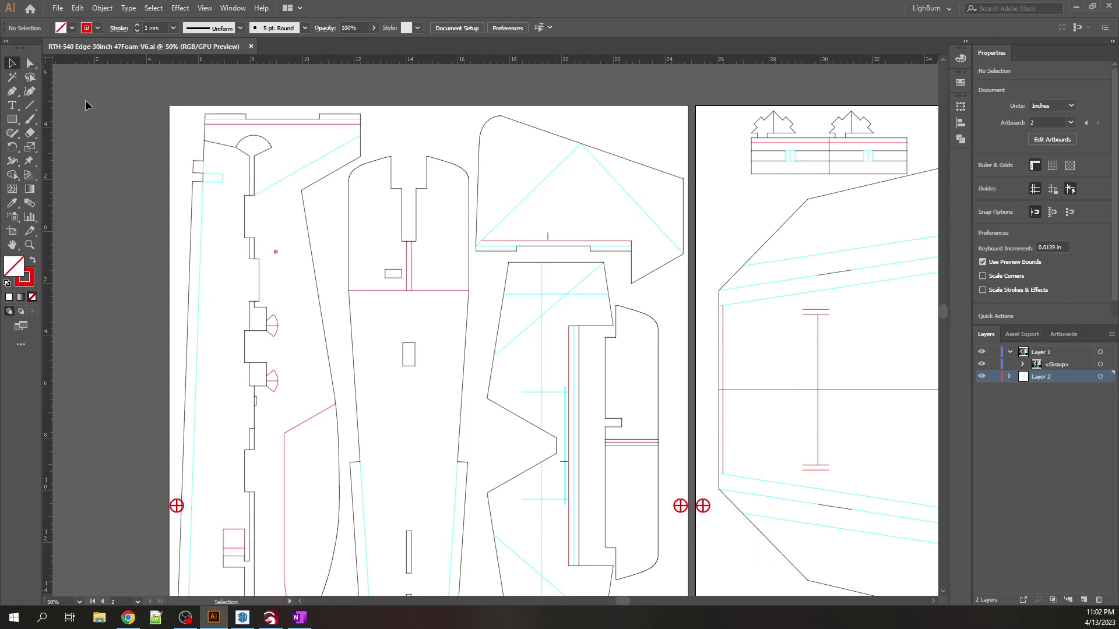
scroll(260, 171, down, 3)
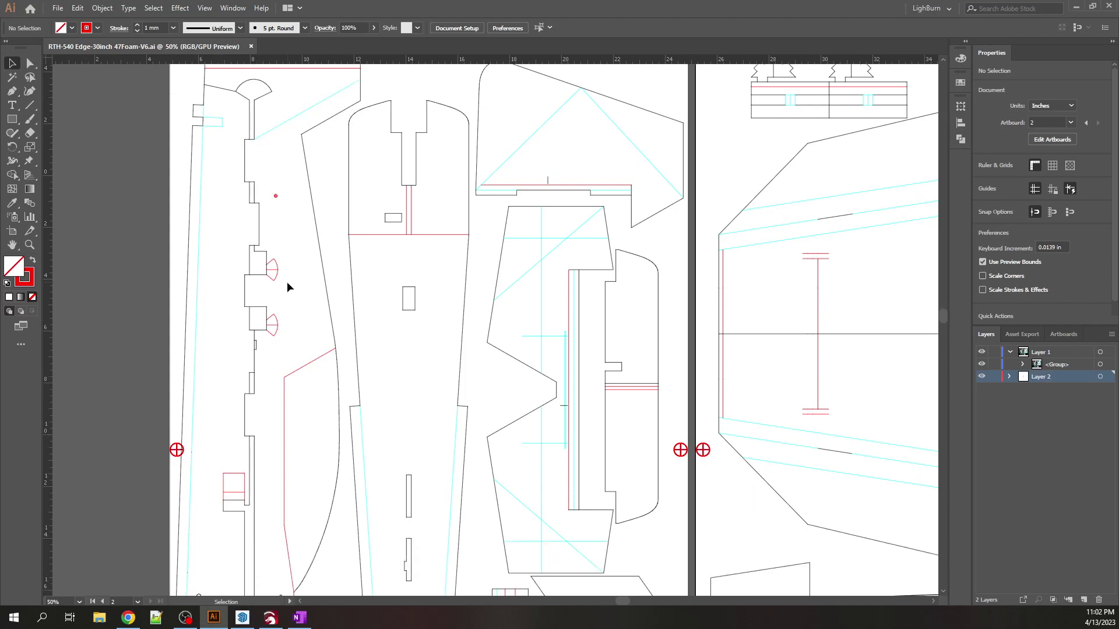
scroll(306, 277, down, 3)
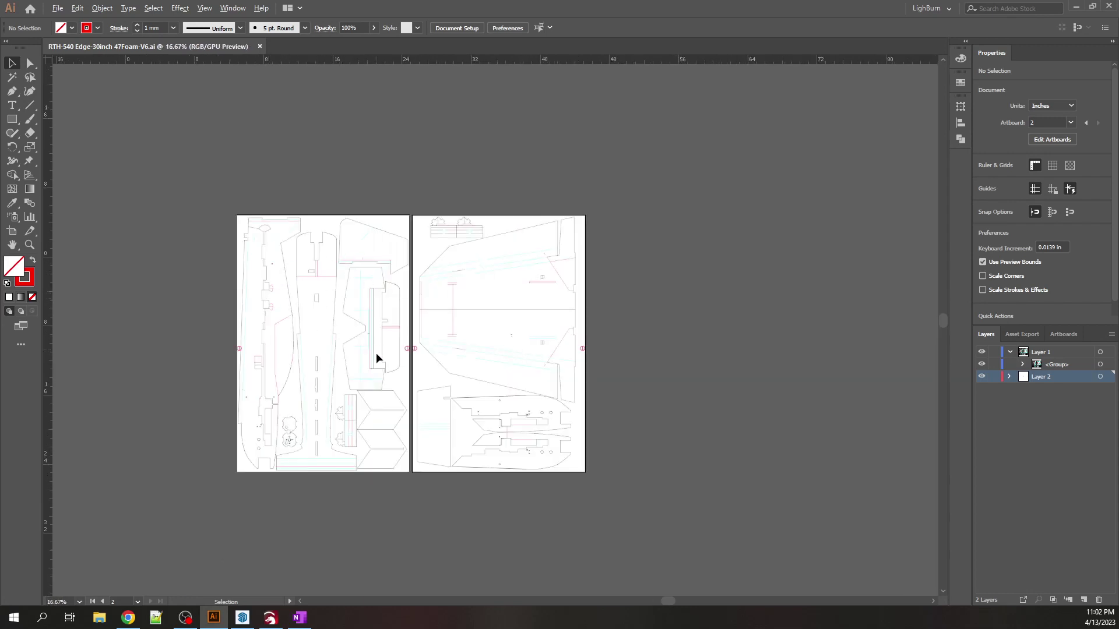
scroll(408, 365, up, 2)
scroll(662, 370, down, 2)
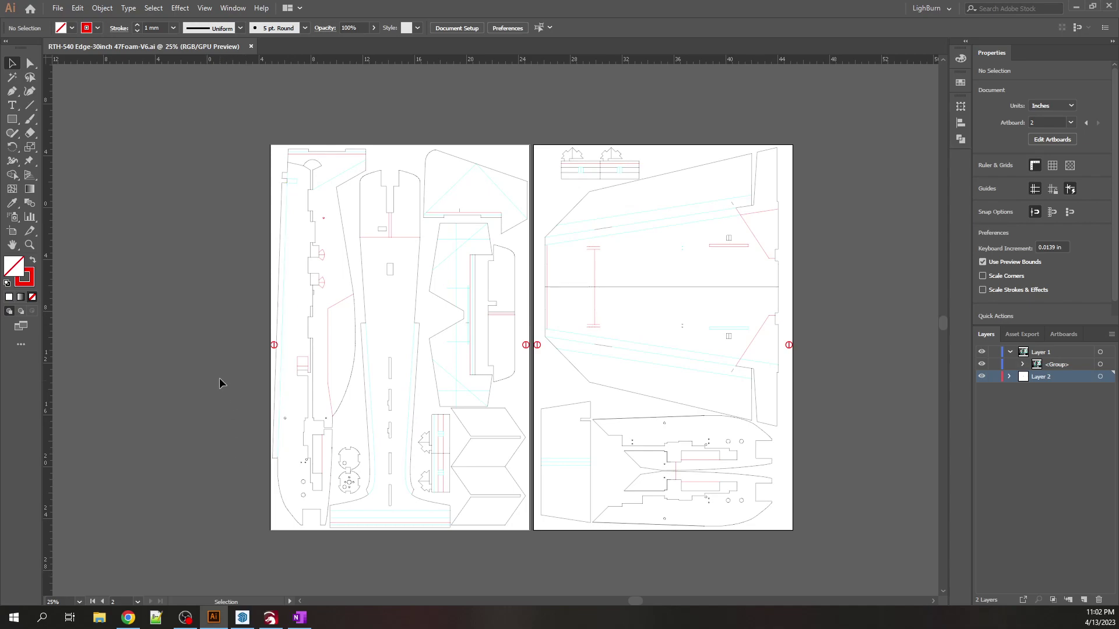
click(270, 618)
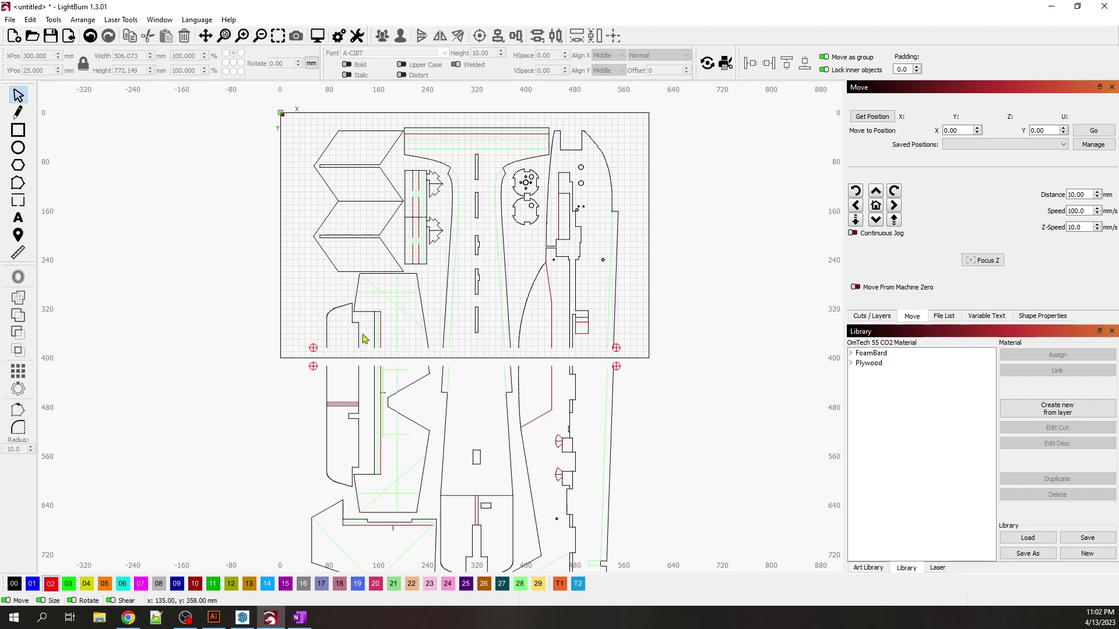
click(726, 64)
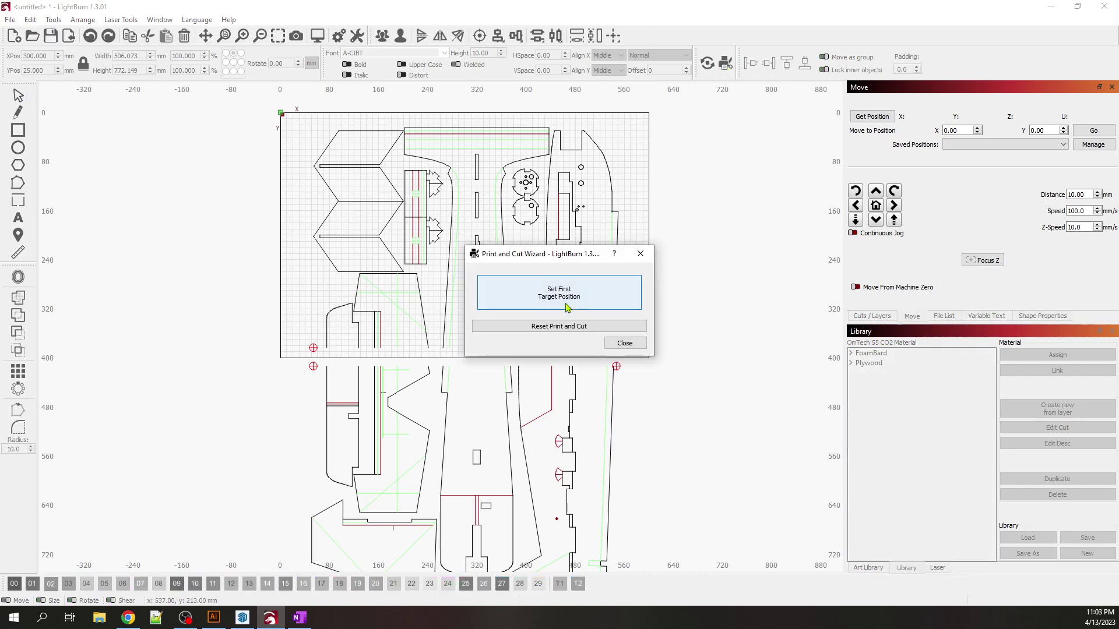
click(566, 307)
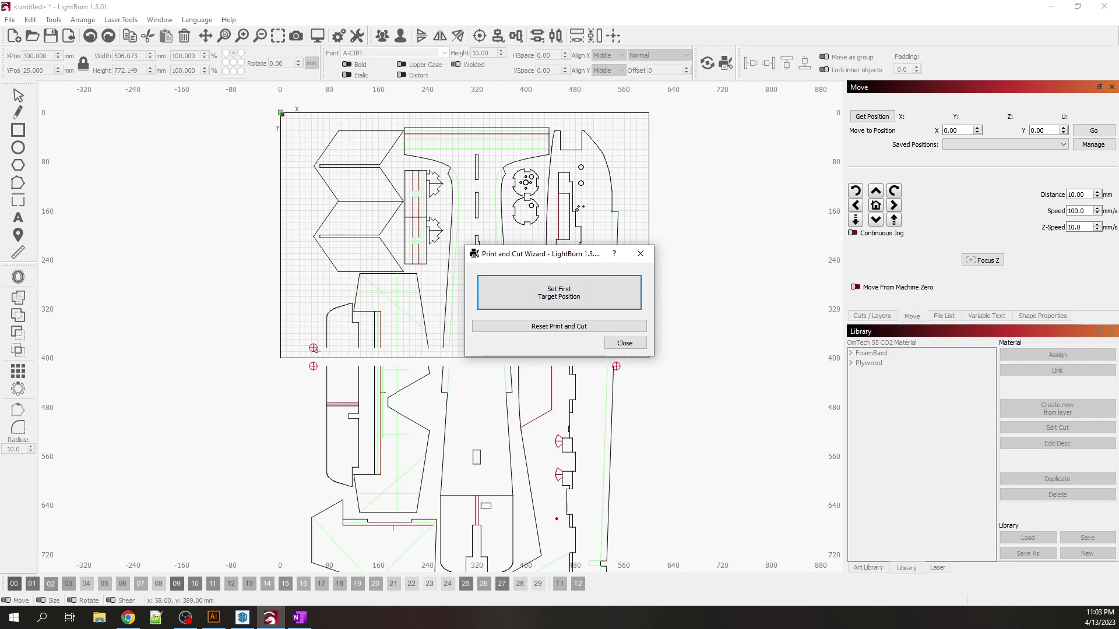
click(625, 344)
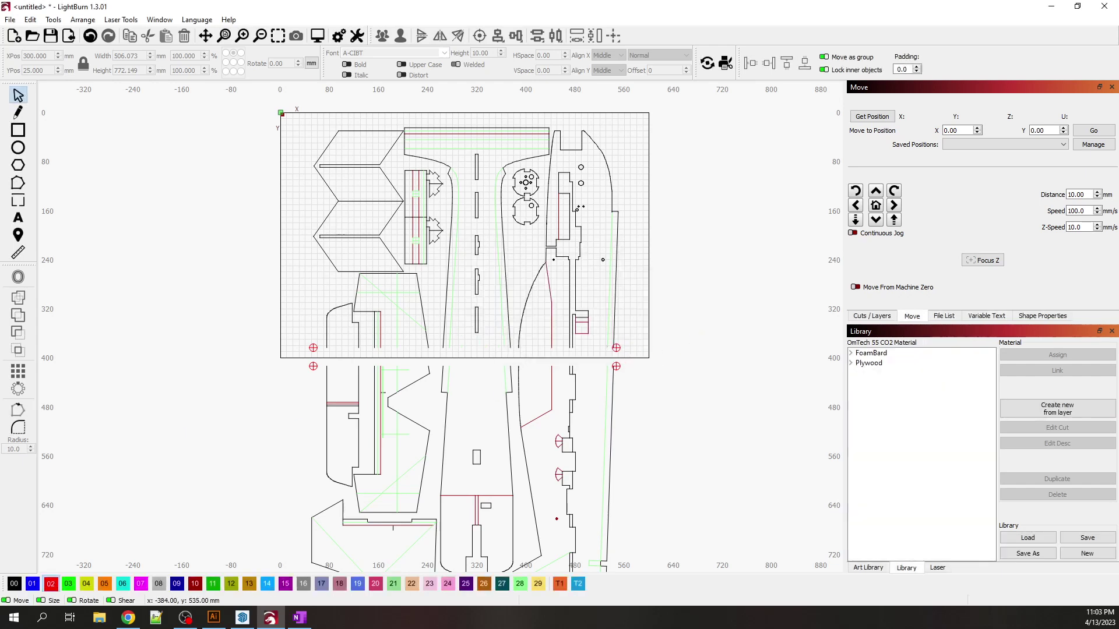